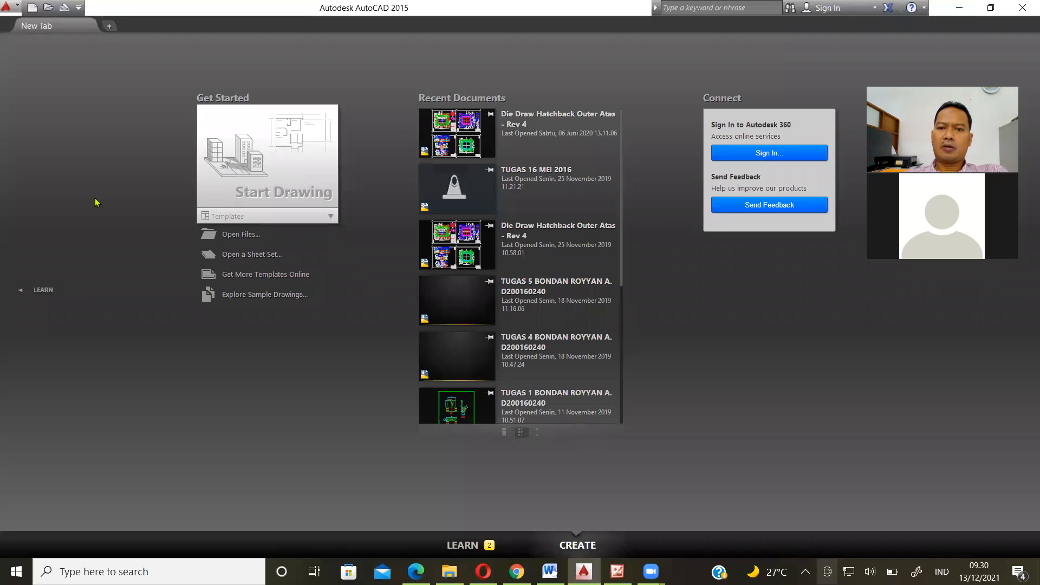
Create a new drawing and draw a long vertical line down the middle of the drawing area.
{"action": "left_click", "coordinate": [268, 158]}
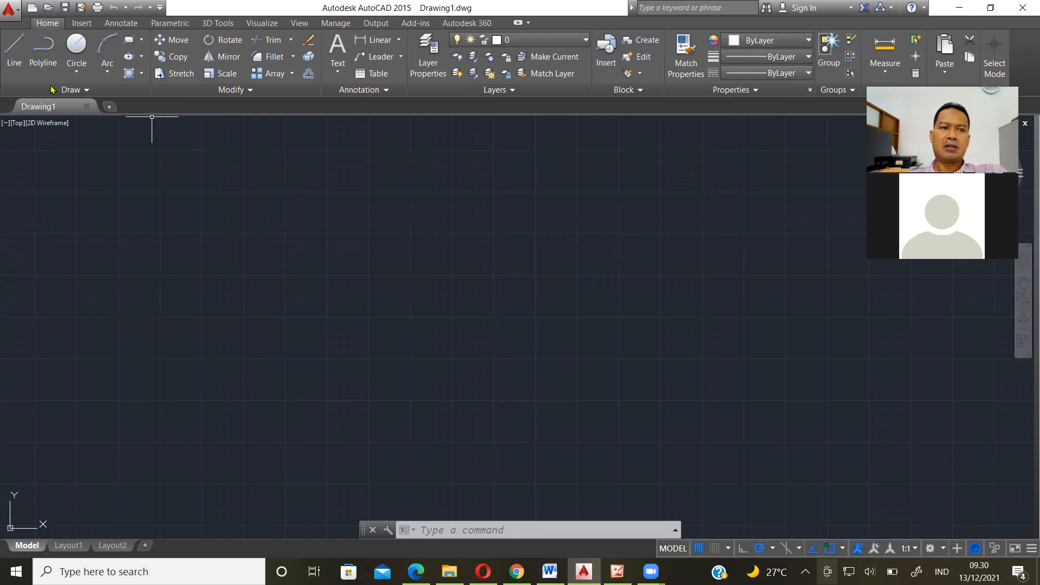
{"action": "left_click", "coordinate": [13, 49]}
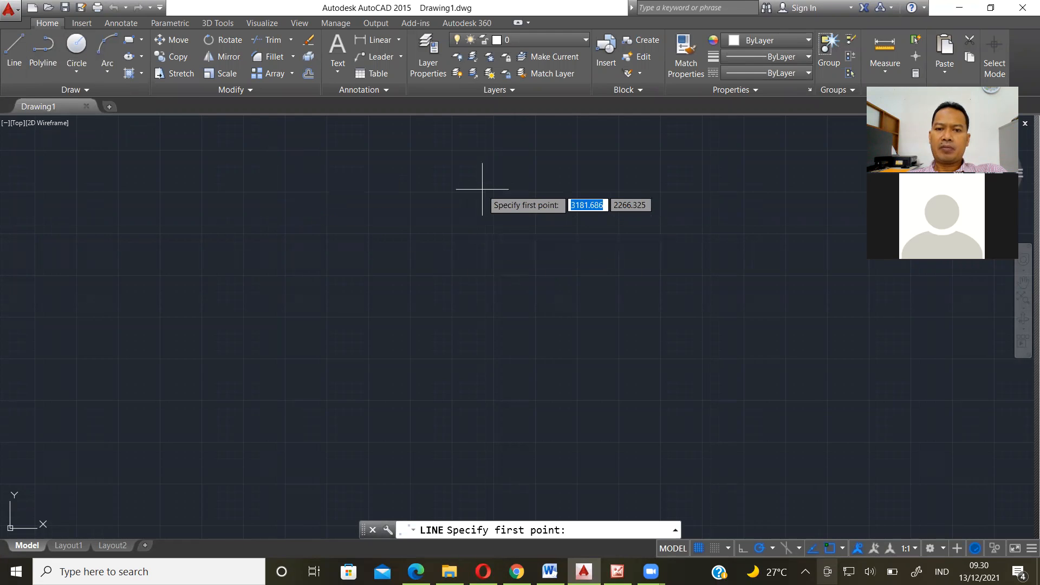
{"action": "left_click", "coordinate": [494, 194]}
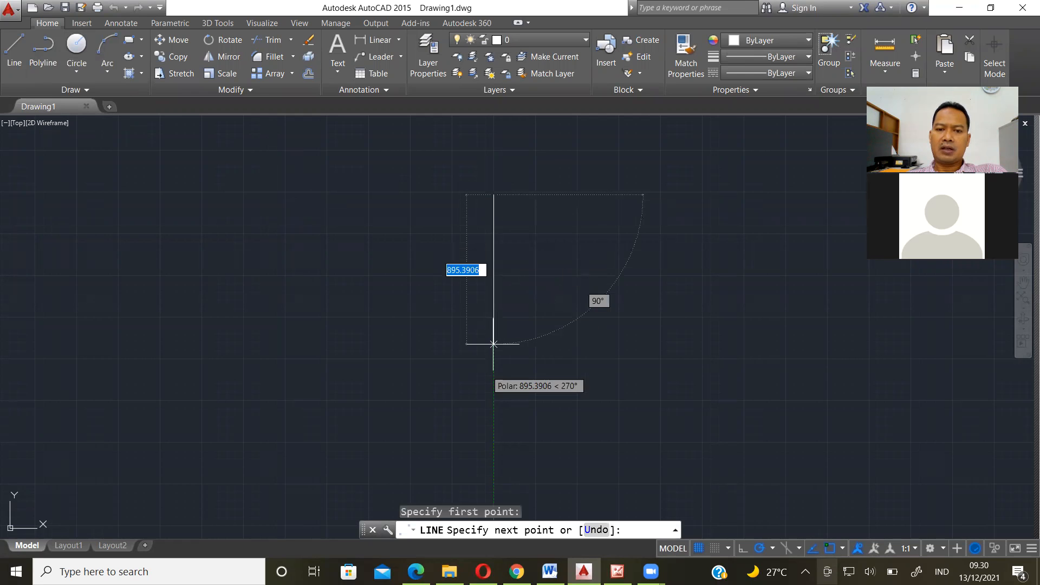
{"action": "left_click", "coordinate": [493, 443]}
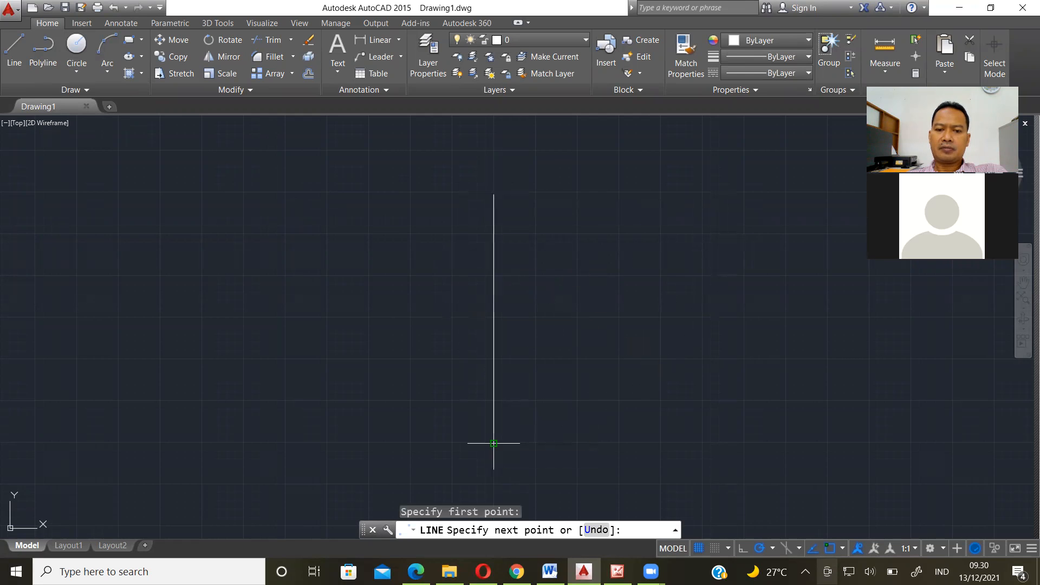
{"action": "key", "text": "Return"}
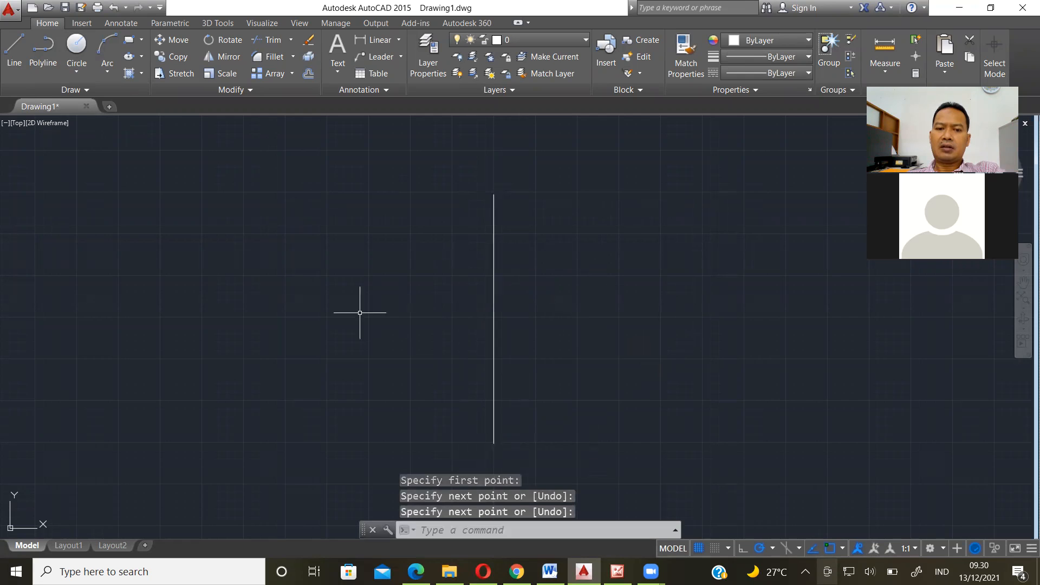
Draw a long horizontal line that crosses the vertical line near its midpoint, forming a pair of centre lines.
{"action": "key", "text": "Return"}
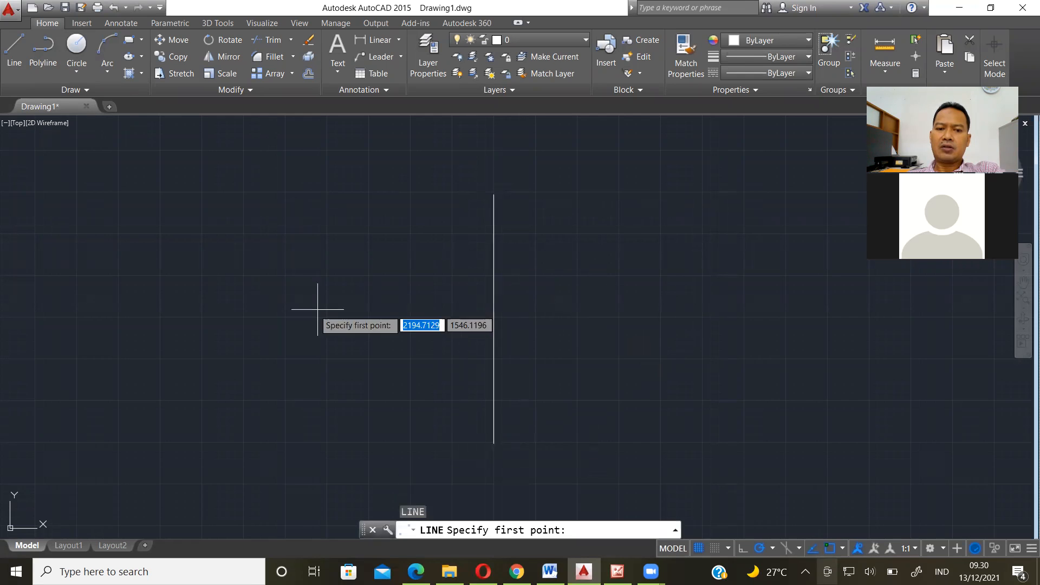
{"action": "left_click", "coordinate": [291, 317]}
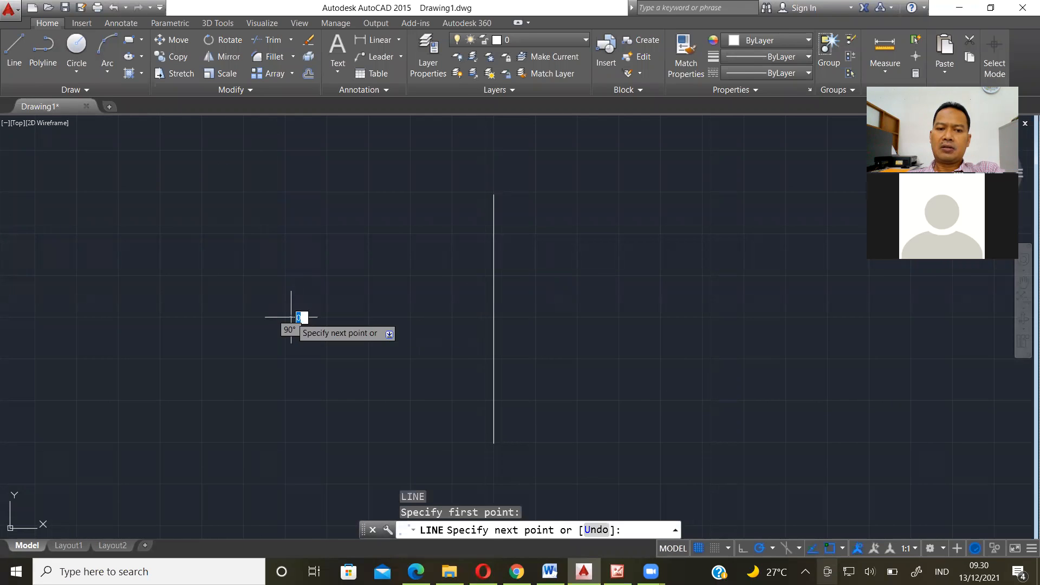
{"action": "left_click", "coordinate": [707, 317]}
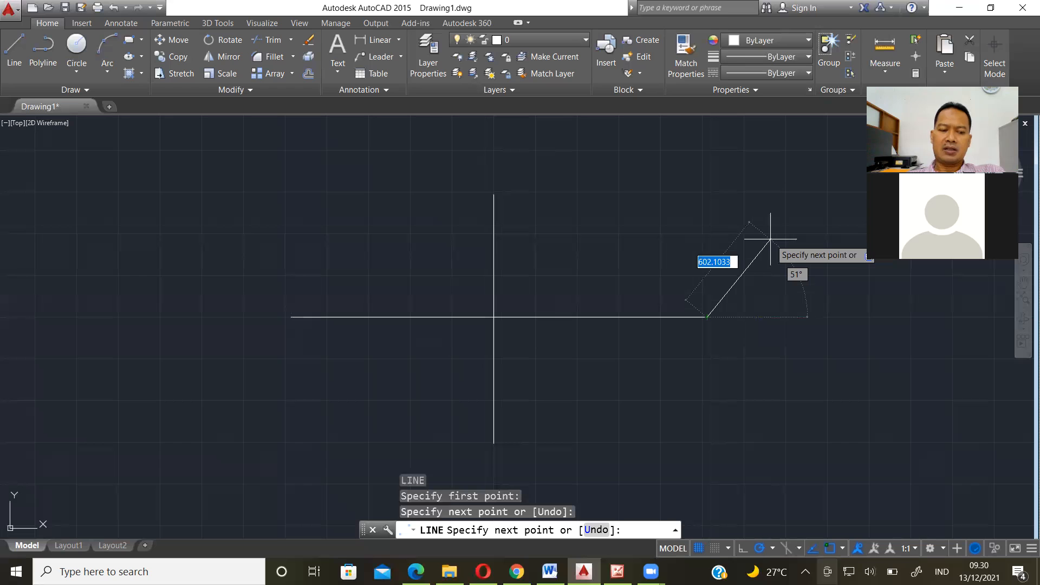
{"action": "key", "text": "Escape"}
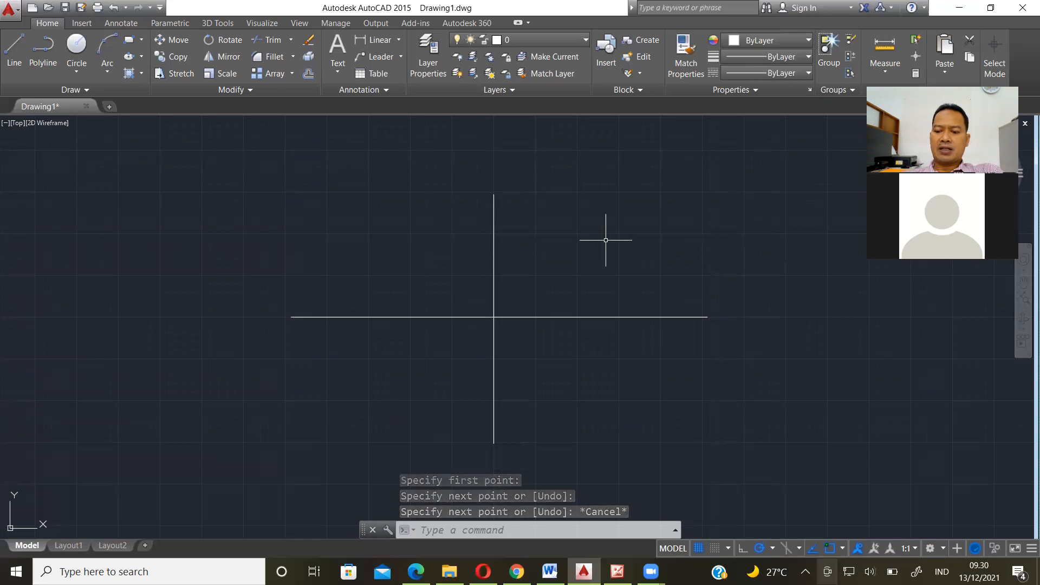
{"action": "key", "text": "Return"}
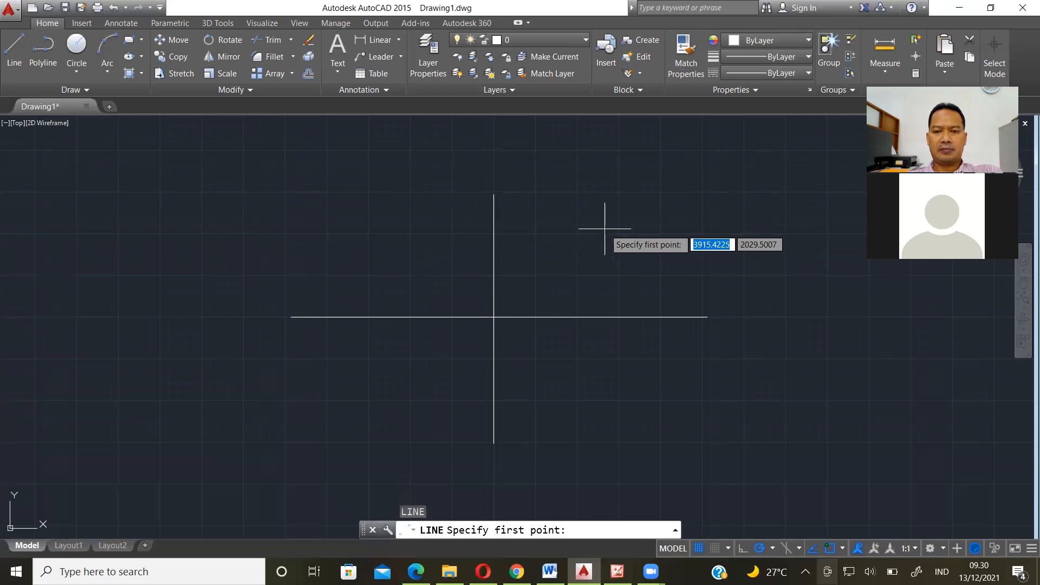
{"action": "key", "text": "Escape"}
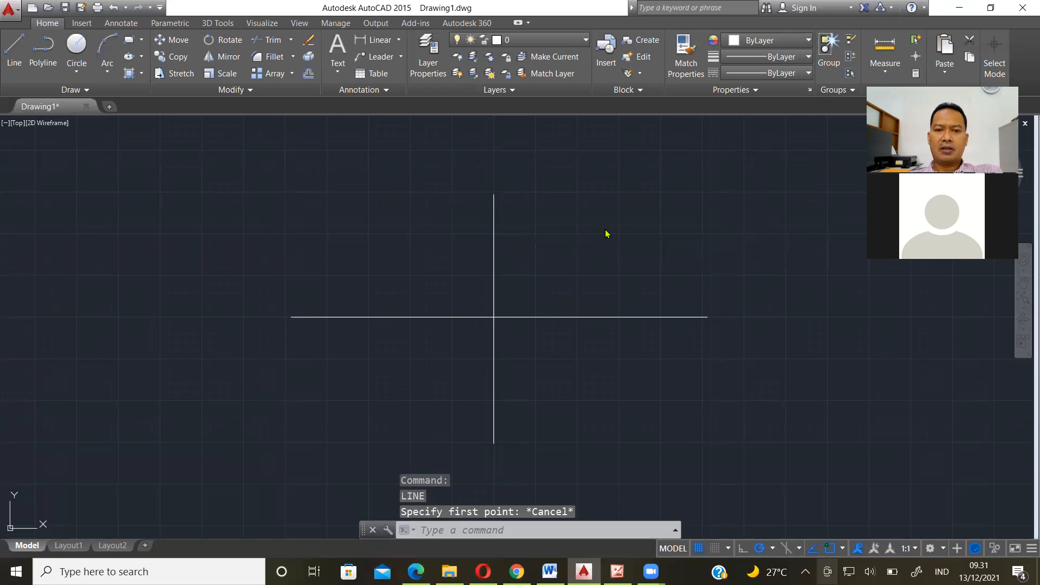
Switch to the reference image Tugas_01b.jpg, examine the dimensions of the rounded lug in the side view, and return to AutoCAD.
{"action": "key", "text": "alt+Tab"}
{"action": "key", "text": "alt+Tab"}
{"action": "key", "text": "alt+Tab"}
{"action": "key", "text": "alt+Tab"}
{"action": "key", "text": "alt+Tab"}
{"action": "key", "text": "alt+Tab"}
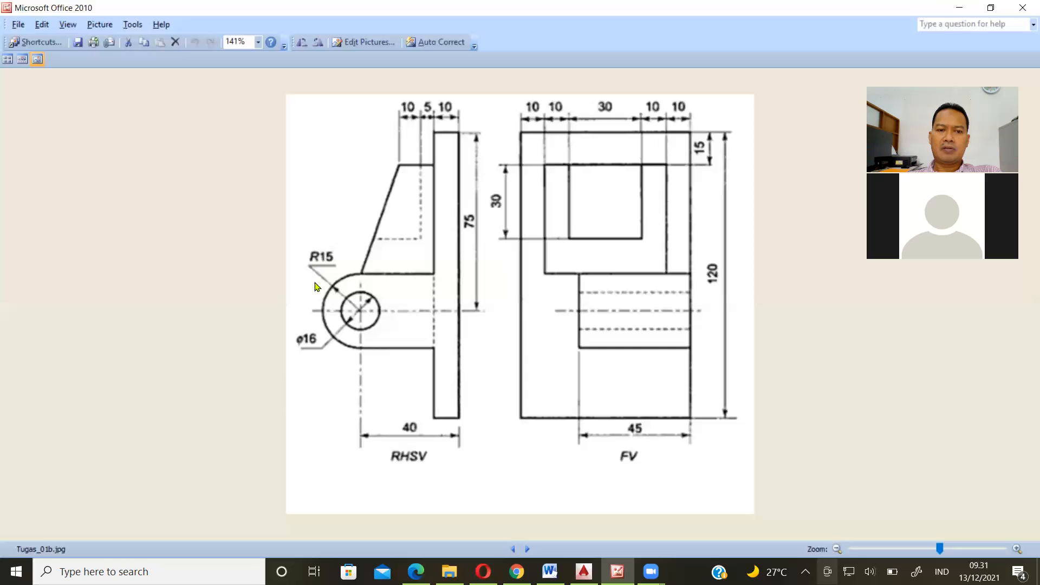
{"action": "key", "text": "alt+Tab"}
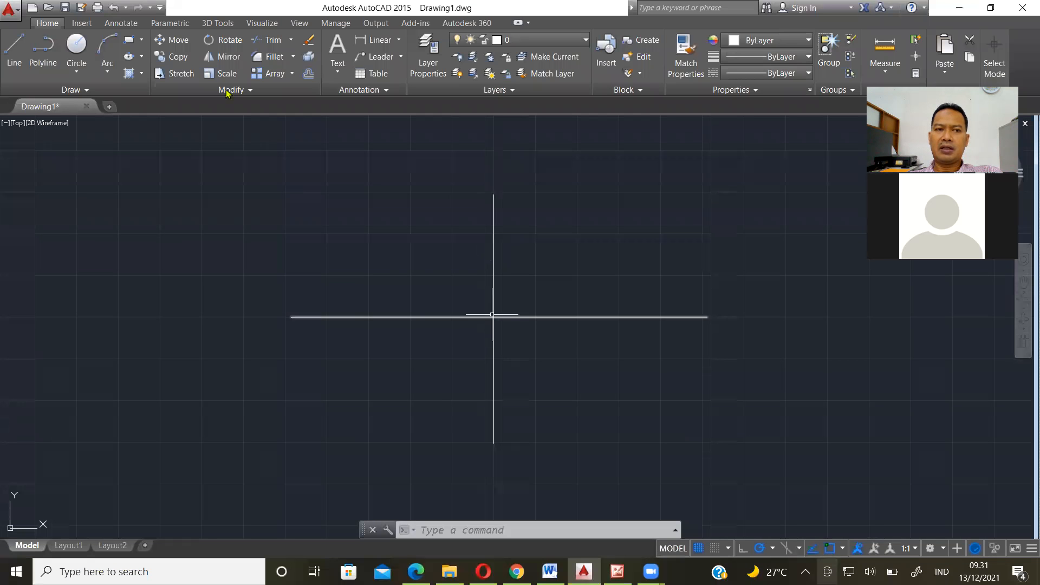
Draw a circle of radius 15 centred on the intersection of the two centre lines.
{"action": "left_click", "coordinate": [77, 48]}
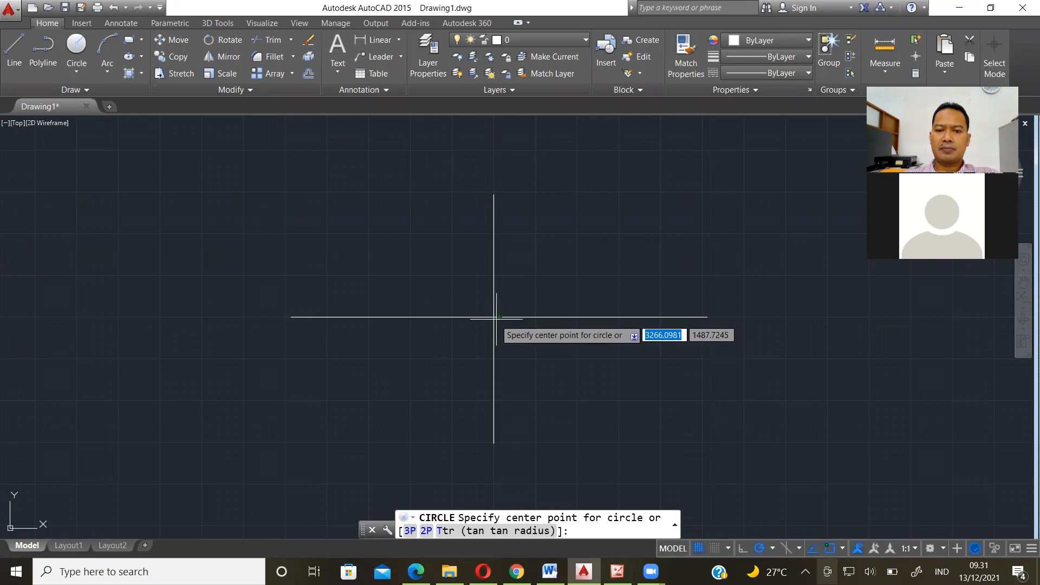
{"action": "left_click", "coordinate": [494, 317]}
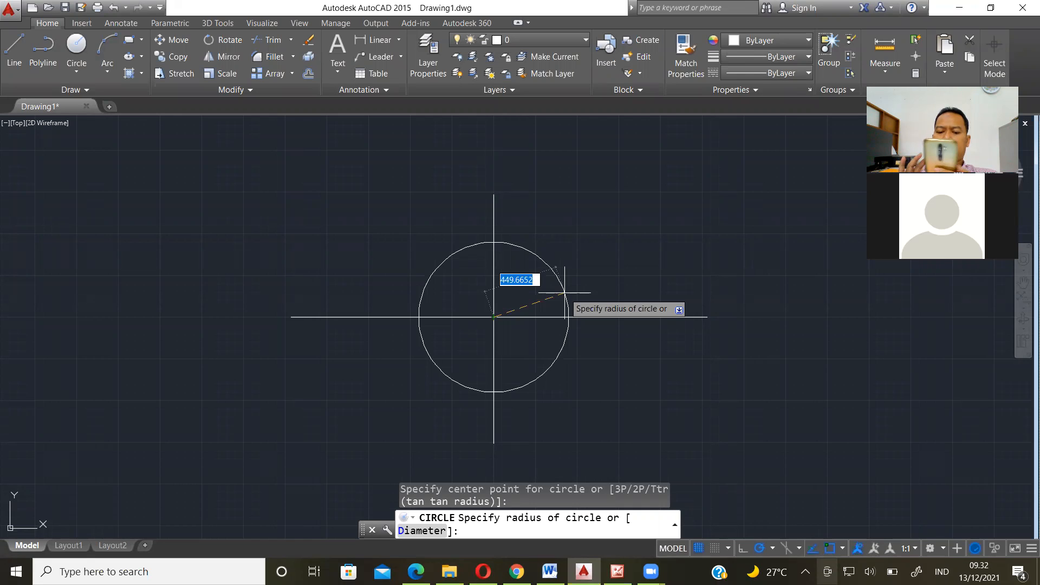
{"action": "type", "text": "r"}
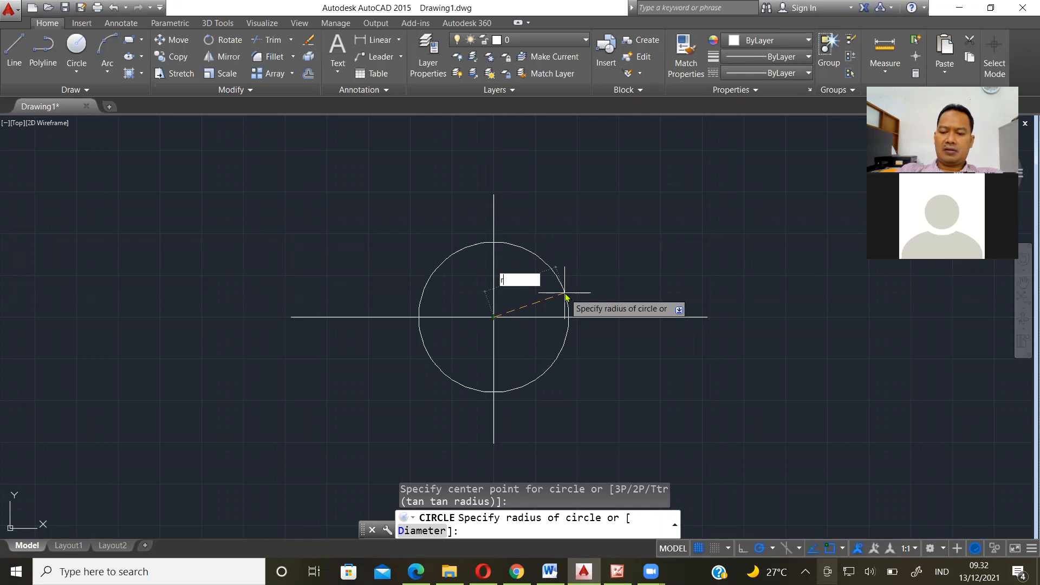
{"action": "key", "text": "Return"}
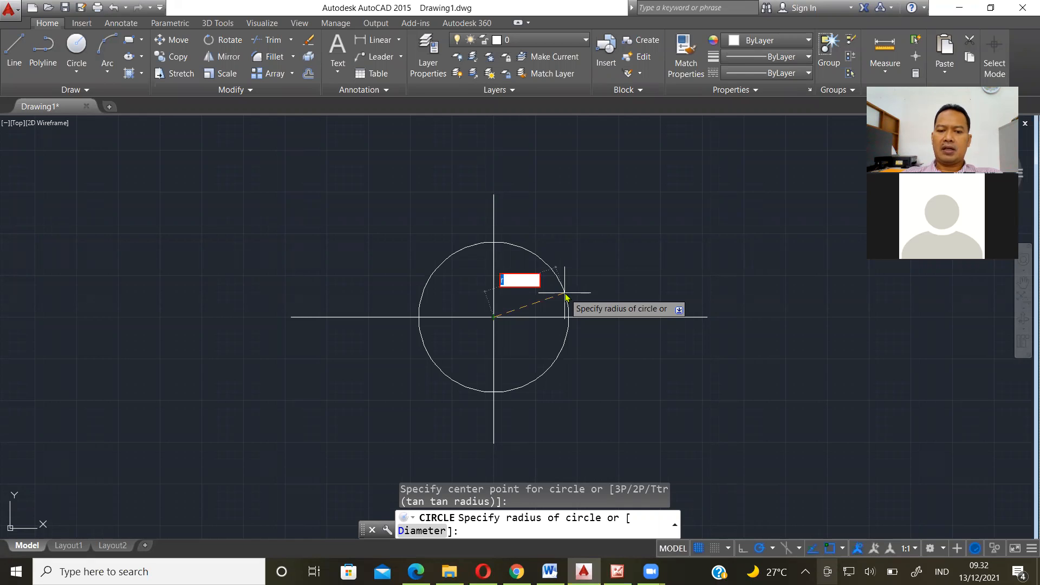
{"action": "left_click", "coordinate": [482, 528]}
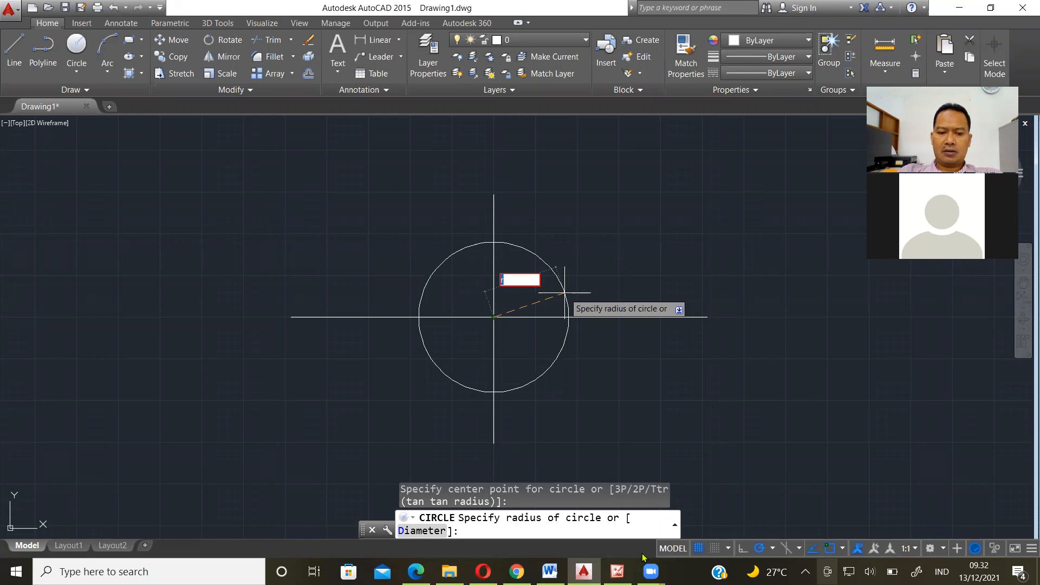
{"action": "type", "text": "15"}
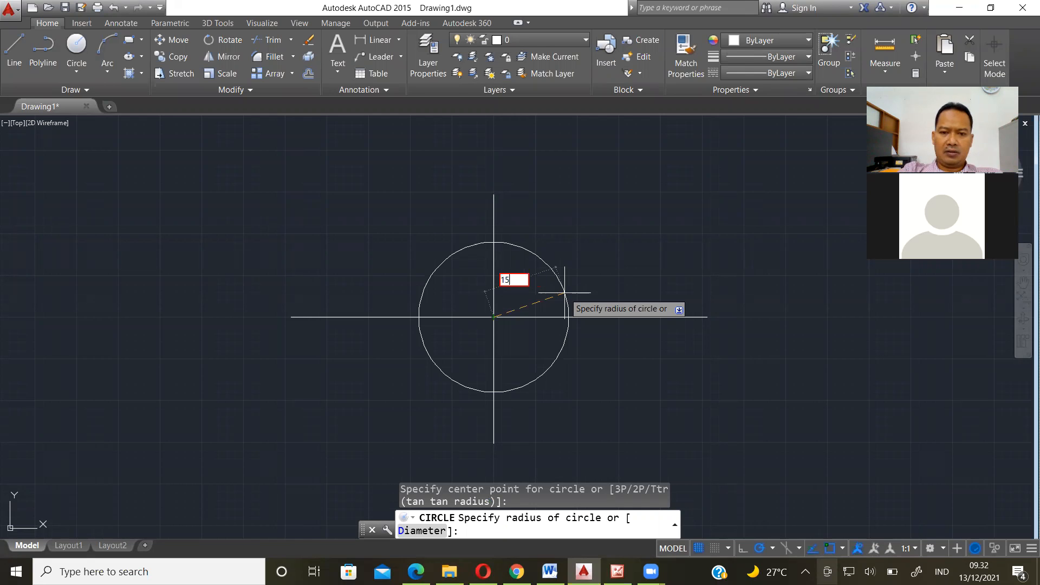
{"action": "key", "text": "Return"}
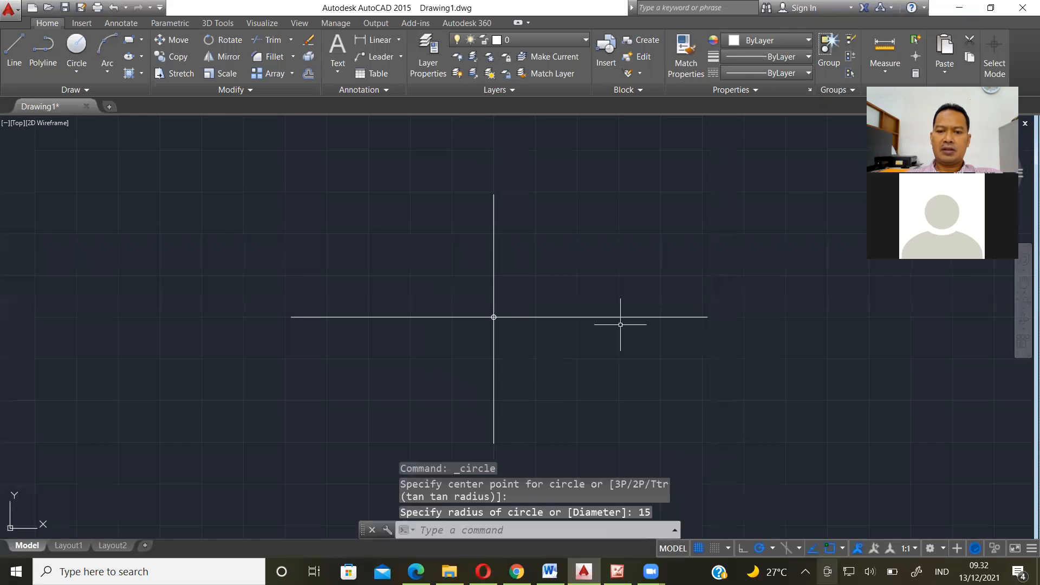
Check the hole size in the reference image and draw a circle of diameter 16 concentric with the existing circle at the centre-line intersection.
{"action": "scroll", "coordinate": [494, 317], "scroll_direction": "up", "scroll_amount": 8}
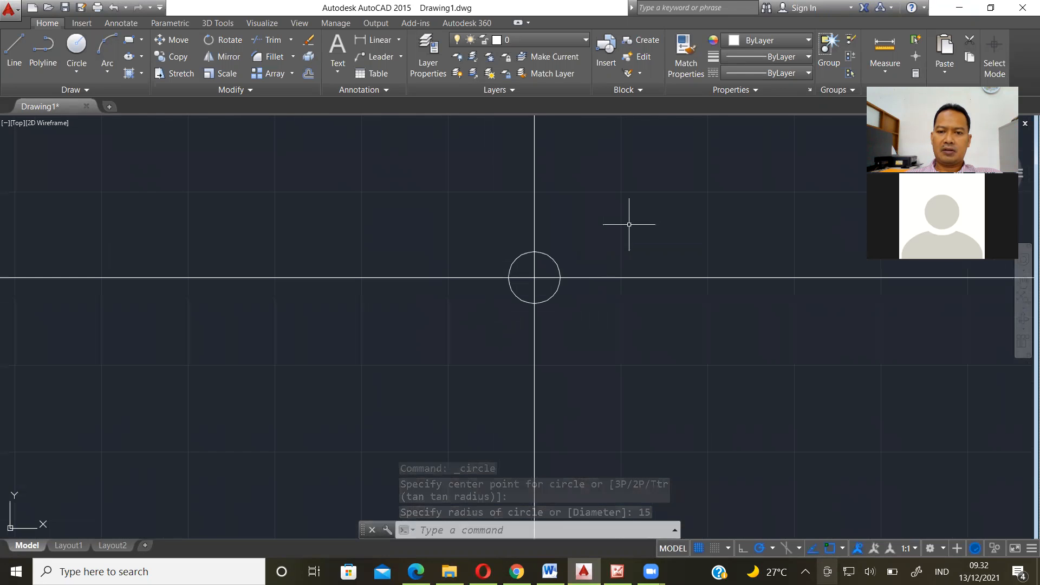
{"action": "scroll", "coordinate": [629, 224], "scroll_direction": "up", "scroll_amount": 4}
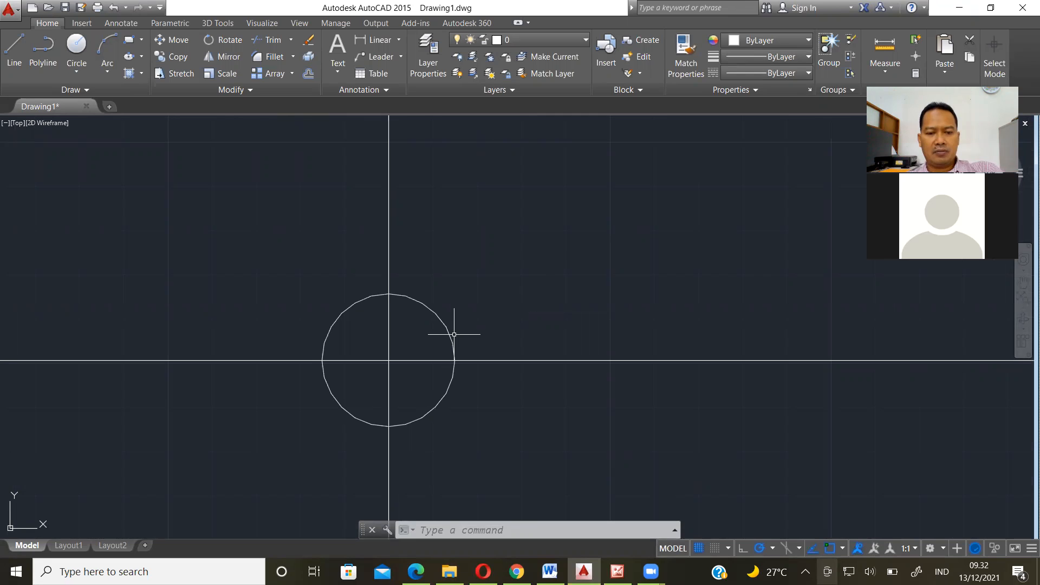
{"action": "key", "text": "alt+Tab"}
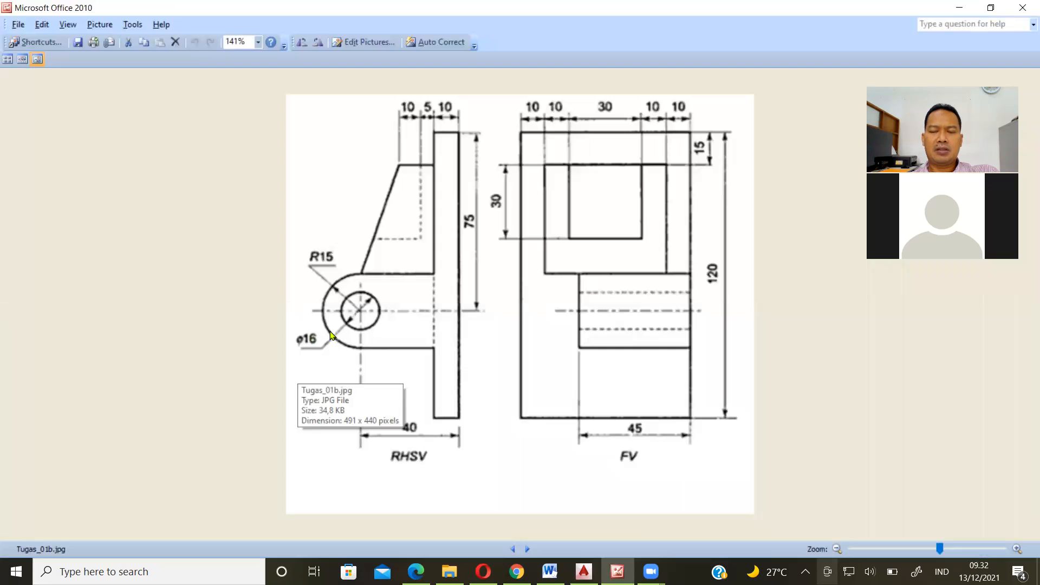
{"action": "key", "text": "alt+Tab"}
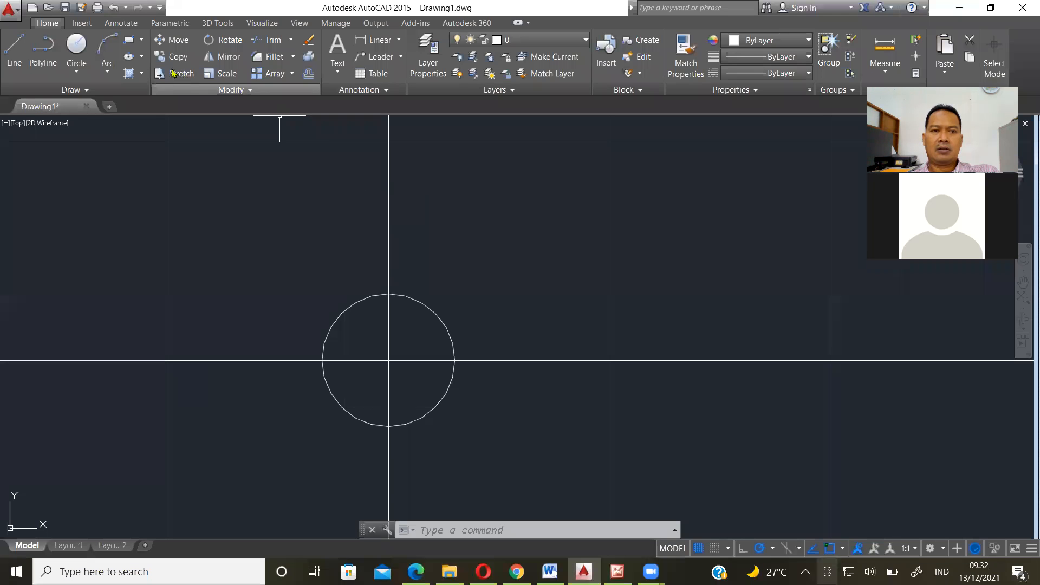
{"action": "left_click", "coordinate": [77, 47]}
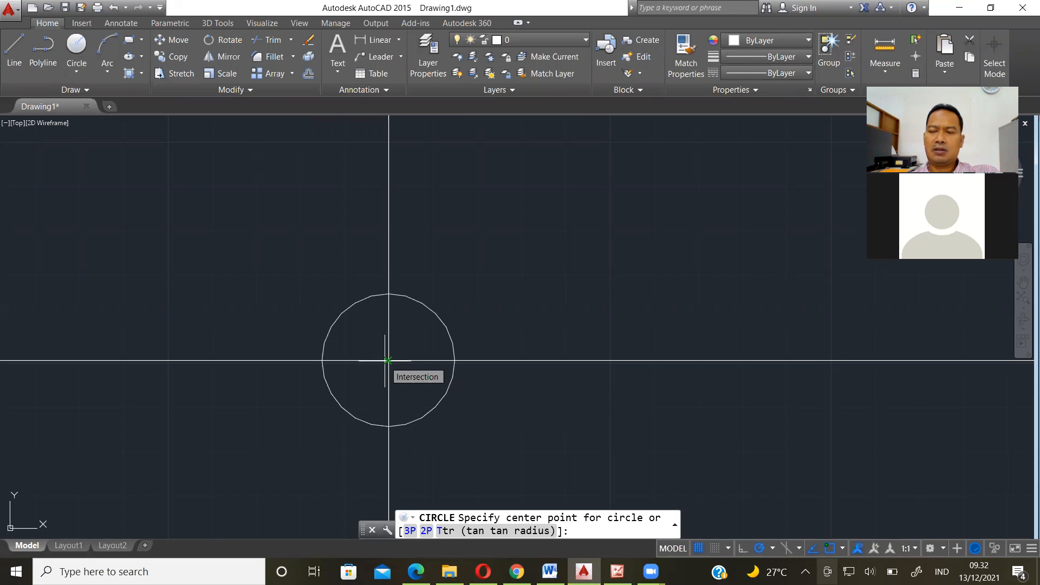
{"action": "left_click", "coordinate": [388, 360]}
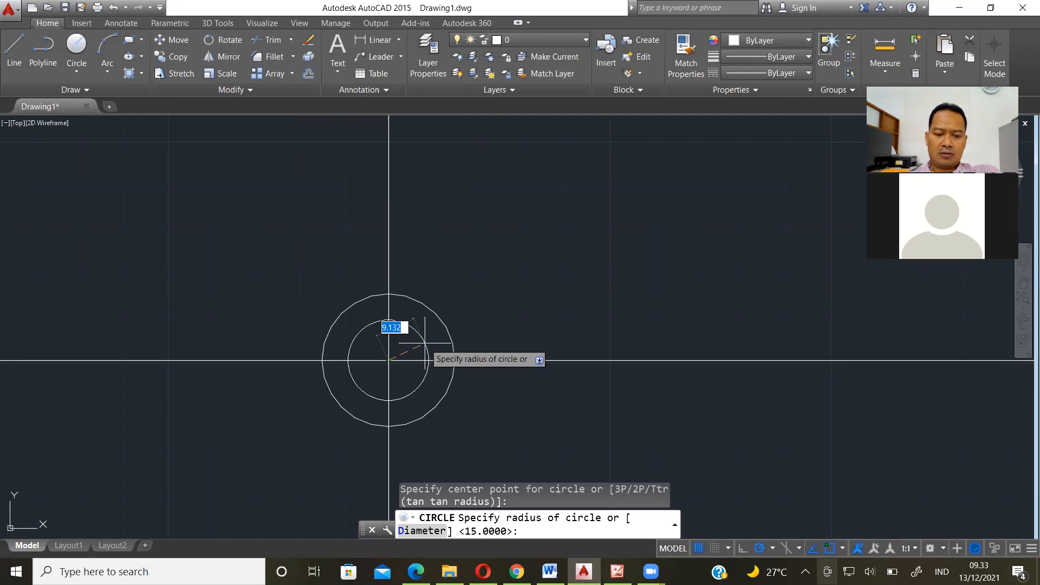
{"action": "type", "text": "d"}
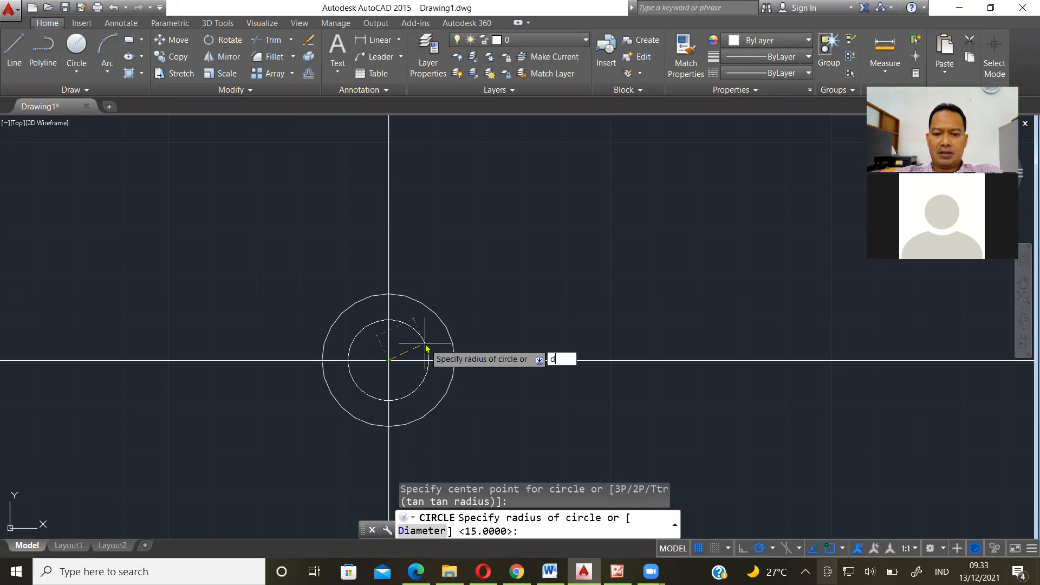
{"action": "key", "text": "Return"}
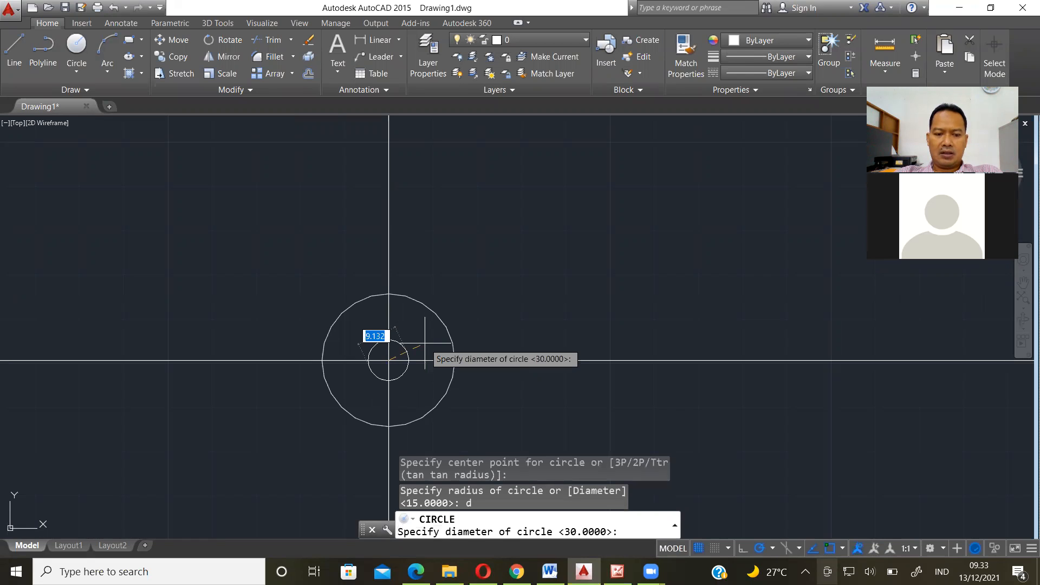
{"action": "type", "text": "16"}
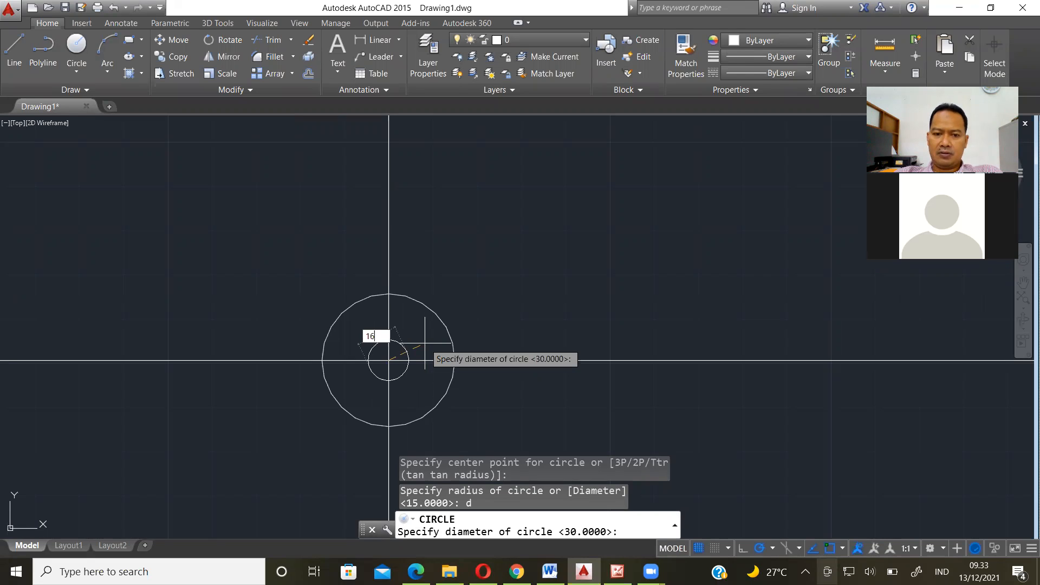
{"action": "key", "text": "Return"}
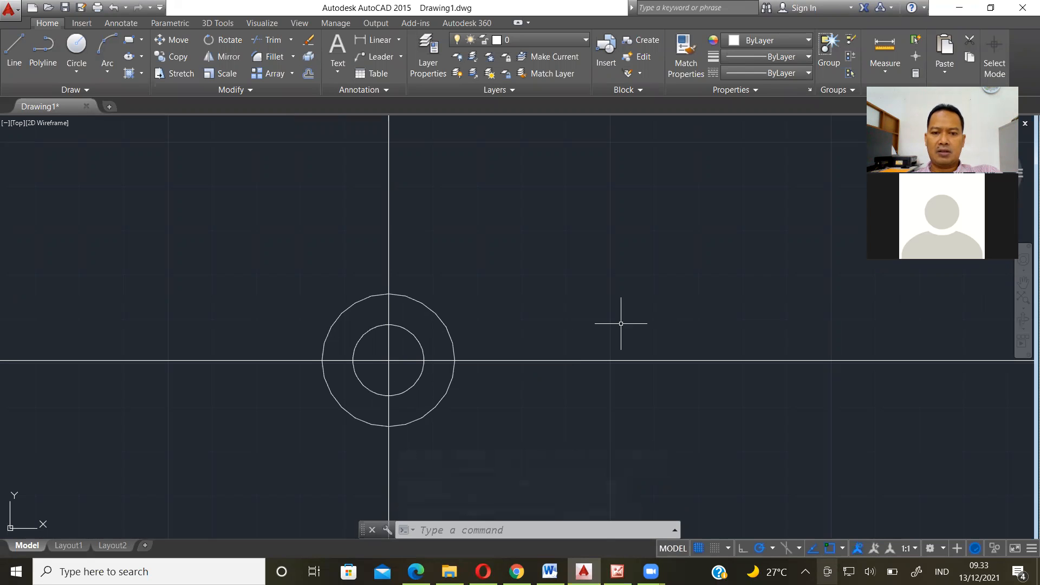
Check the lug height in the reference image and offset the horizontal centre line by 15 both above and below.
{"action": "key", "text": "alt+Tab"}
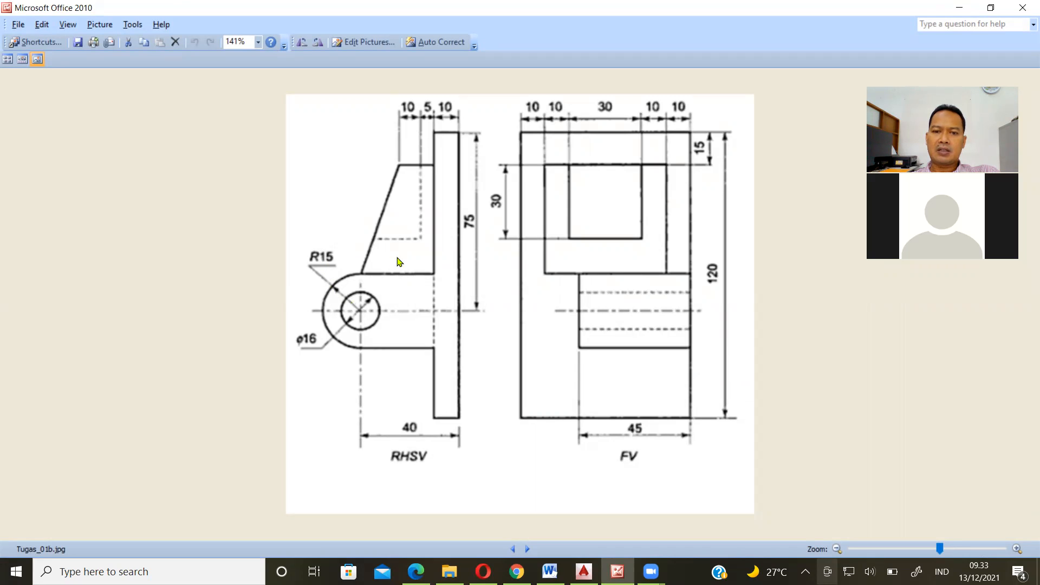
{"action": "key", "text": "alt+Tab"}
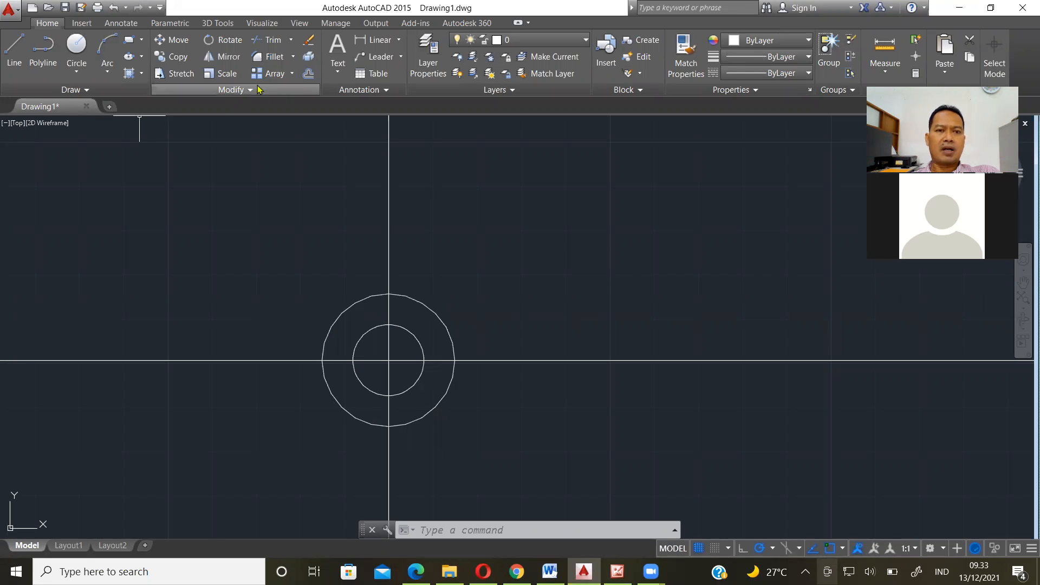
{"action": "left_click", "coordinate": [308, 73]}
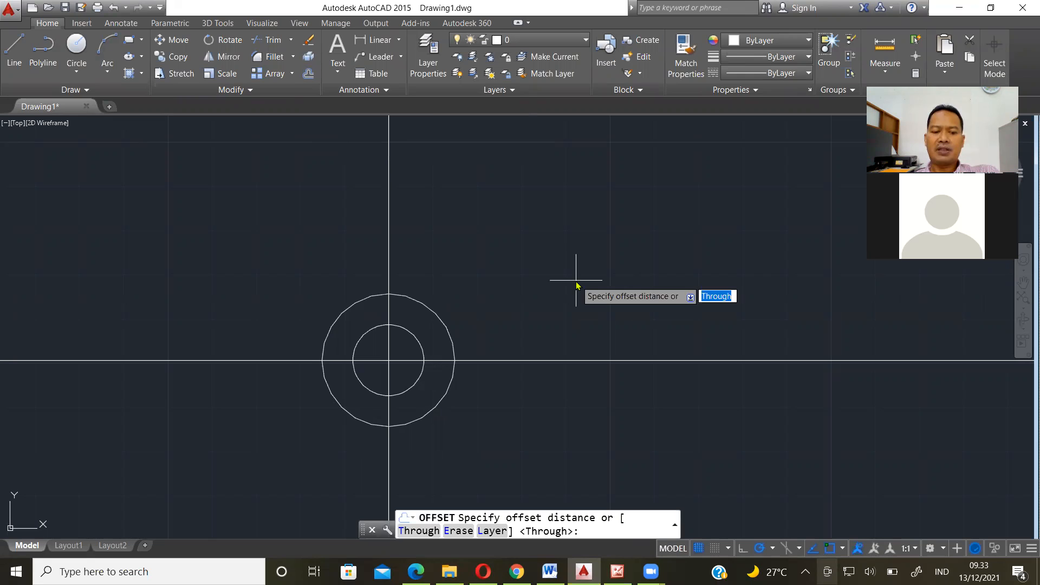
{"action": "type", "text": "15"}
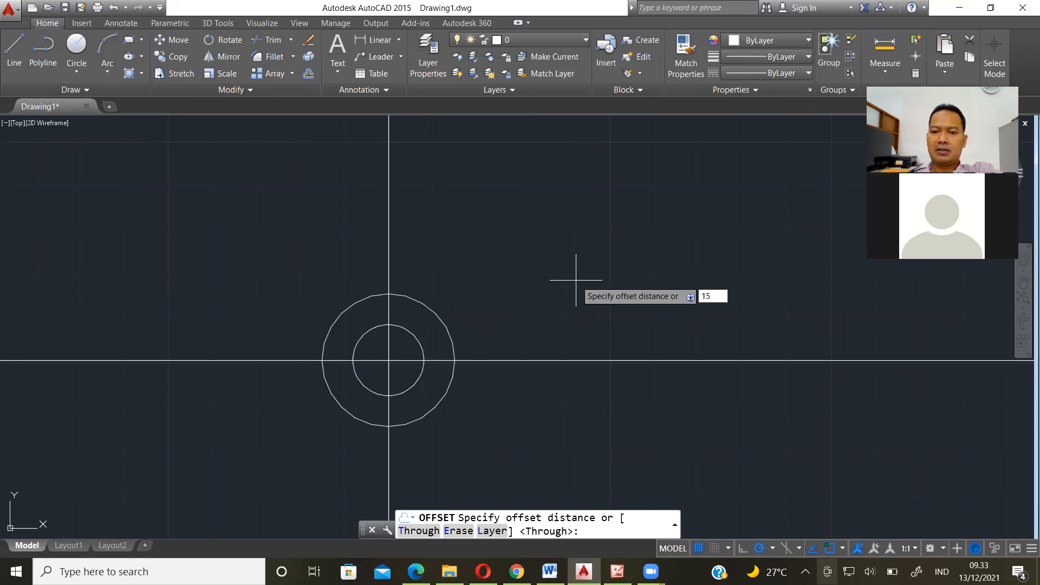
{"action": "key", "text": "Return"}
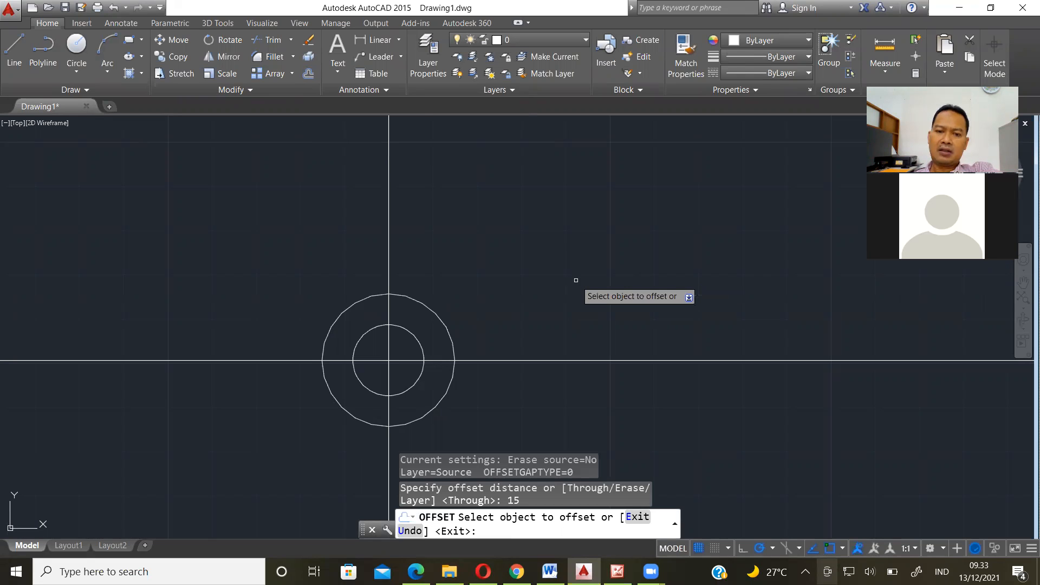
{"action": "left_click", "coordinate": [520, 360]}
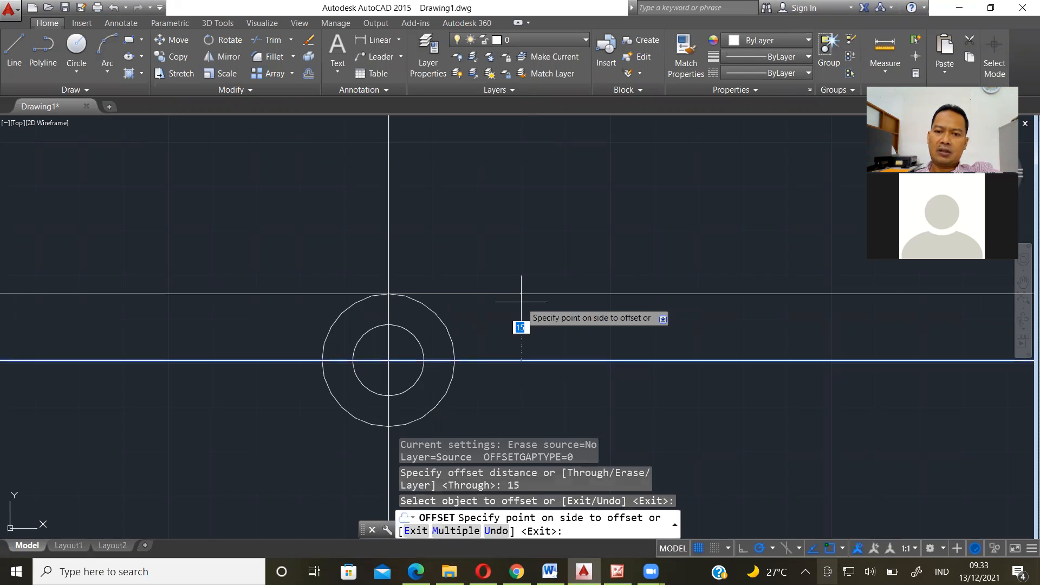
{"action": "left_click", "coordinate": [535, 221]}
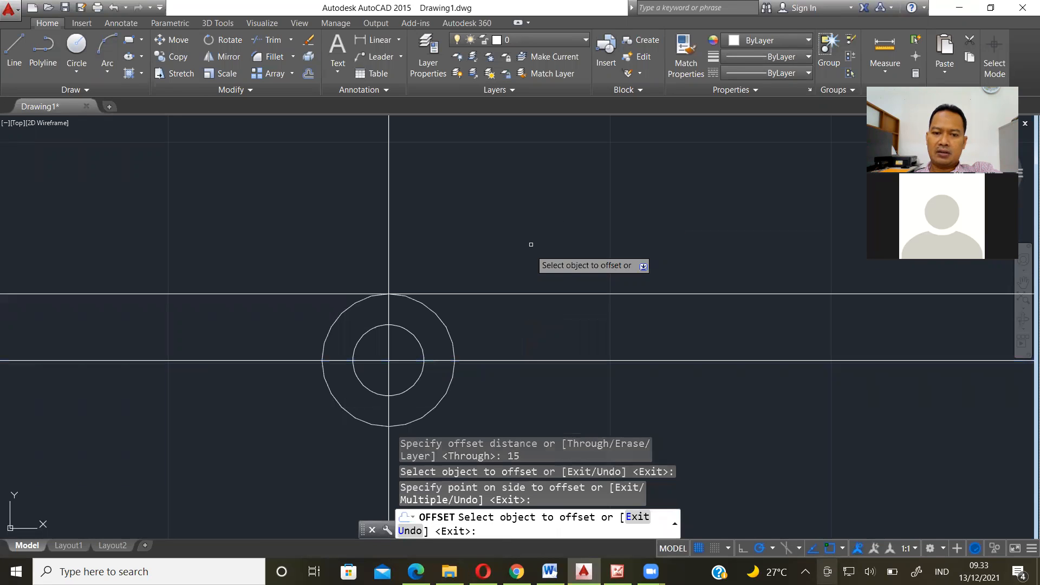
{"action": "left_click", "coordinate": [527, 360]}
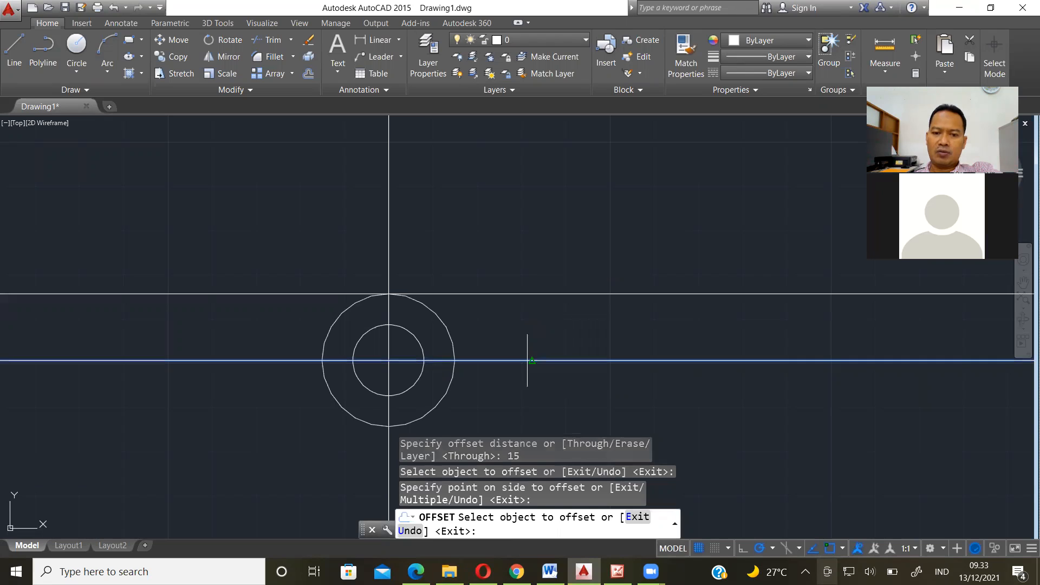
{"action": "left_click", "coordinate": [527, 360]}
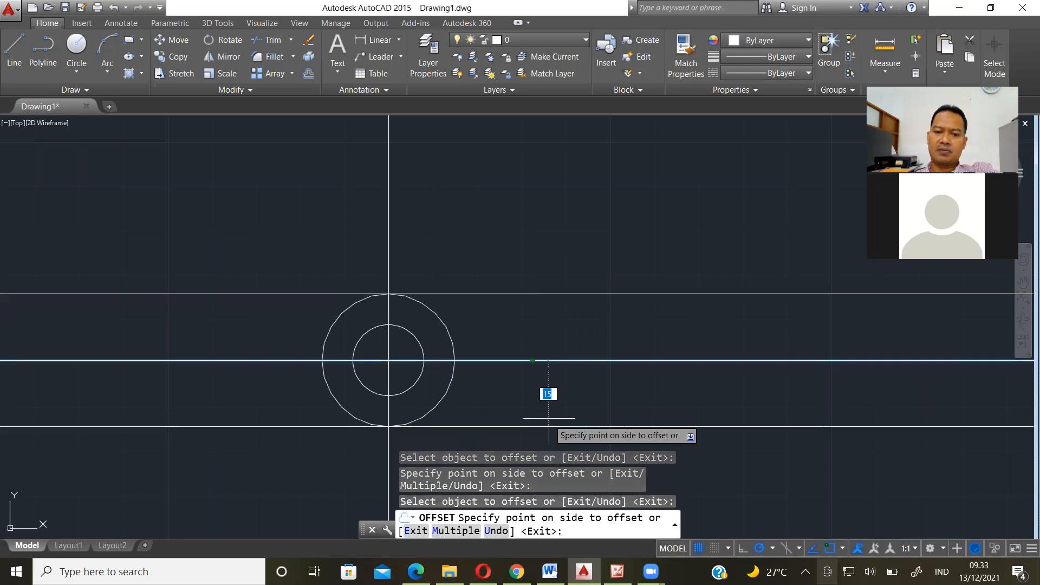
{"action": "left_click", "coordinate": [532, 398]}
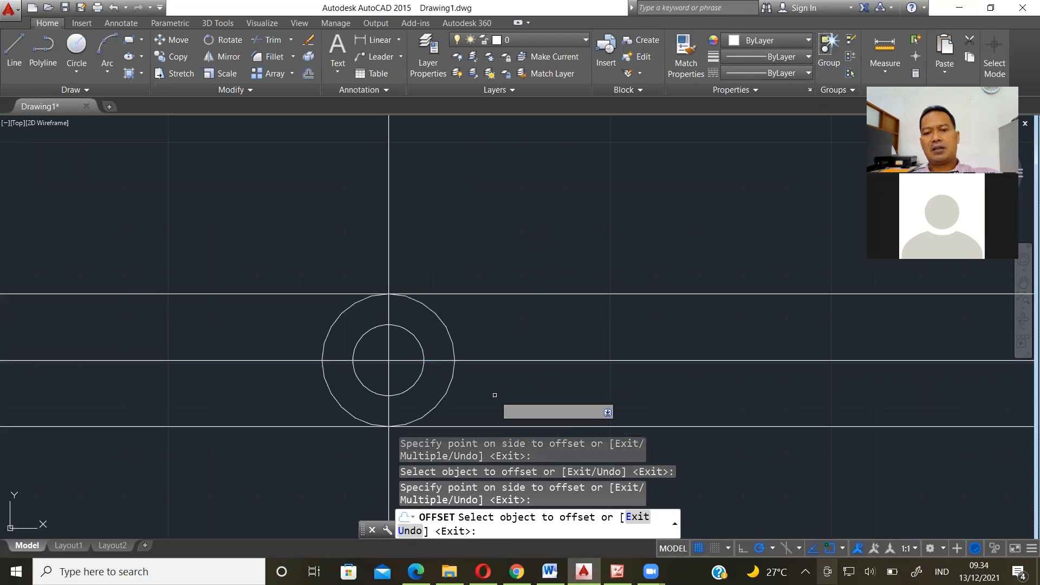
{"action": "key", "text": "Escape"}
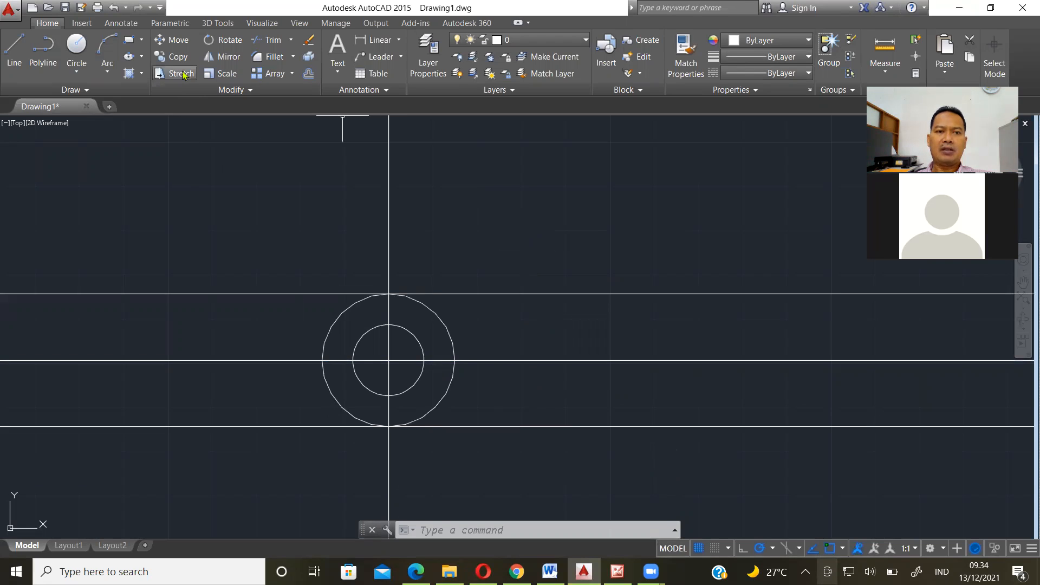
Trim the two offset lines to the left of the larger circle's tangent points and remove that circle's right half, using all three as cutting edges.
{"action": "left_click", "coordinate": [269, 39]}
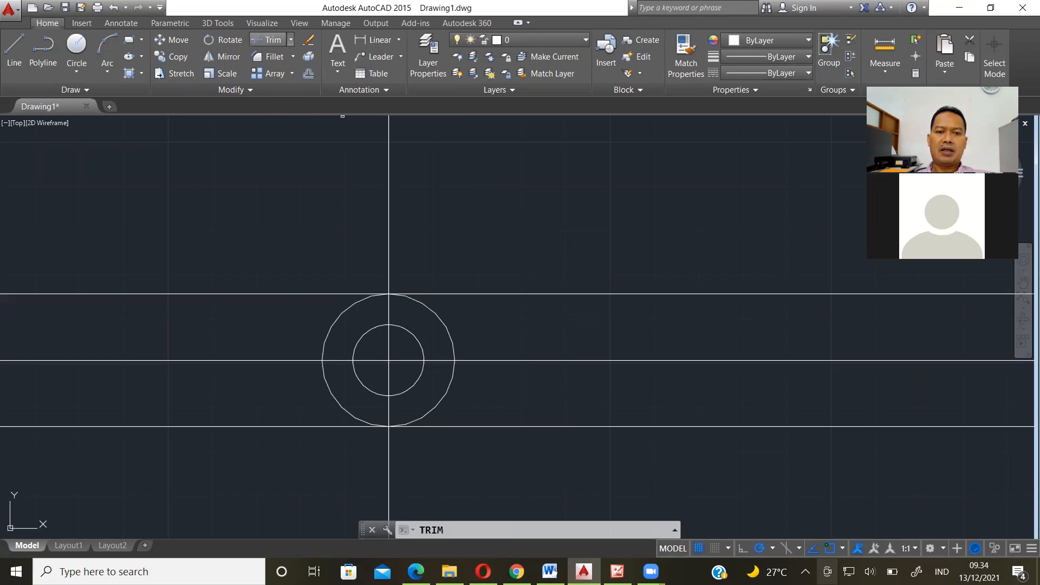
{"action": "left_click", "coordinate": [344, 311]}
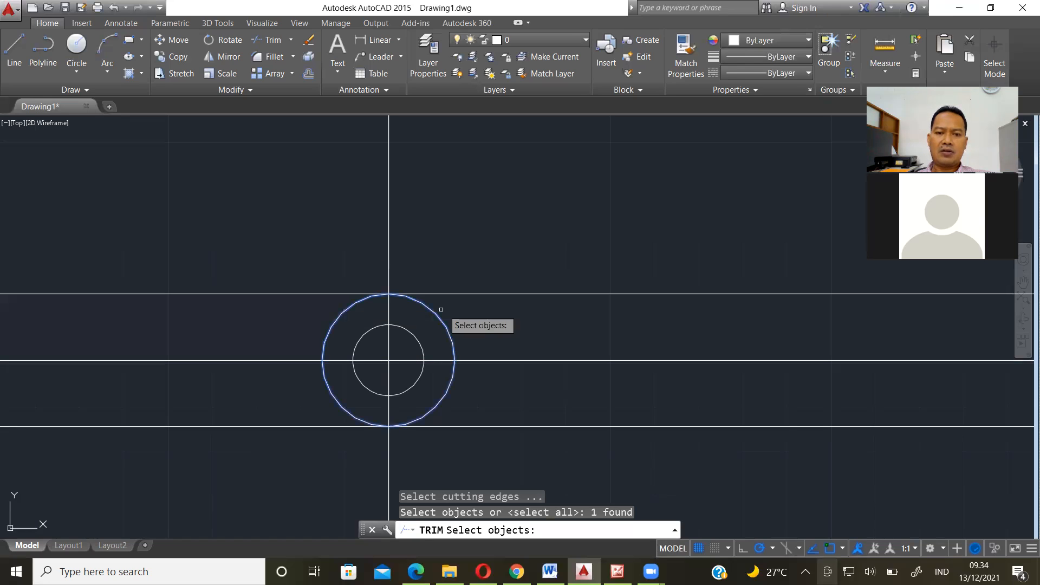
{"action": "left_click", "coordinate": [500, 293]}
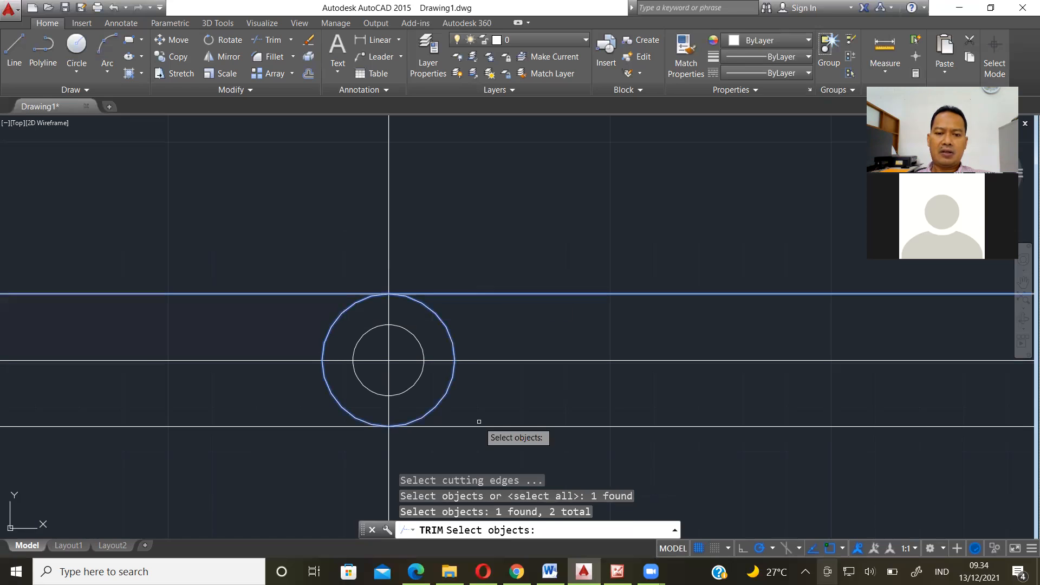
{"action": "left_click", "coordinate": [482, 427]}
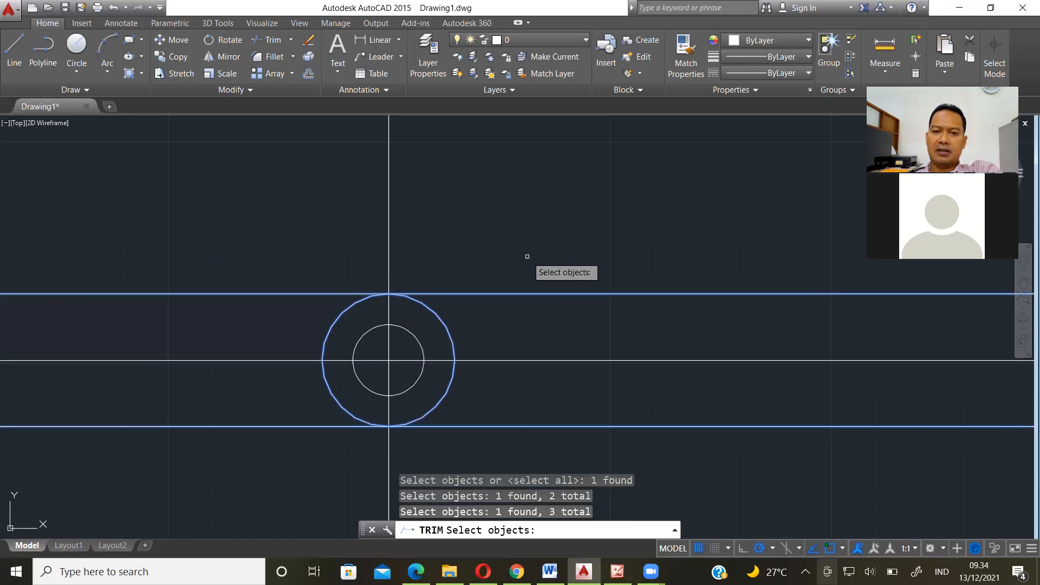
{"action": "key", "text": "Return"}
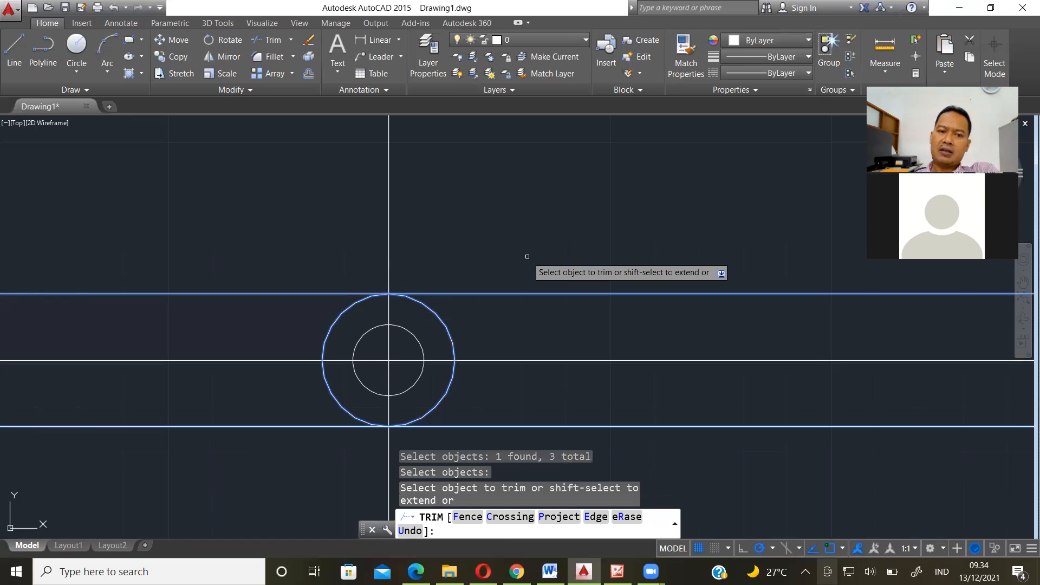
{"action": "left_click", "coordinate": [313, 292]}
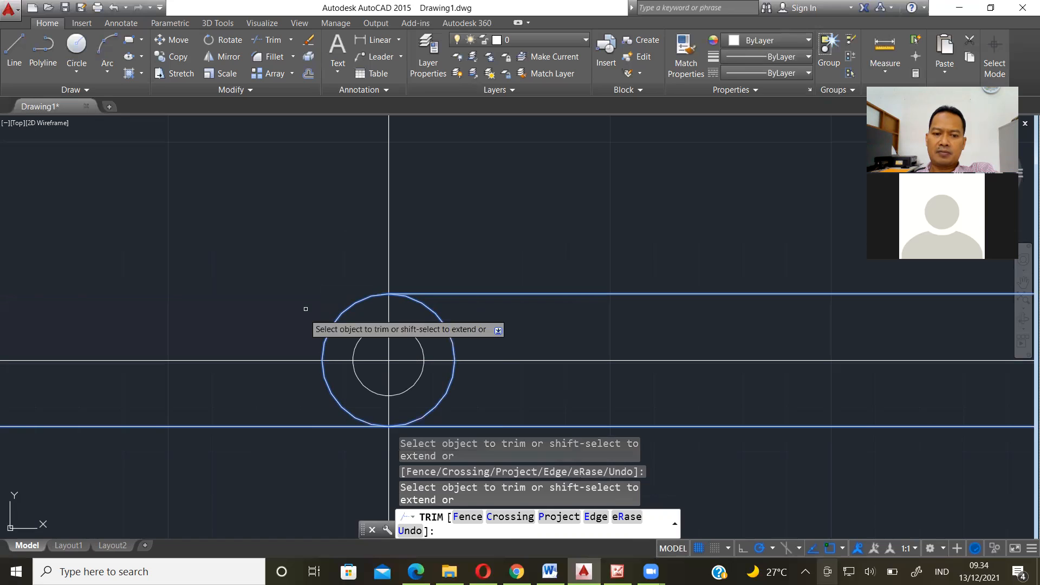
{"action": "left_click", "coordinate": [306, 425]}
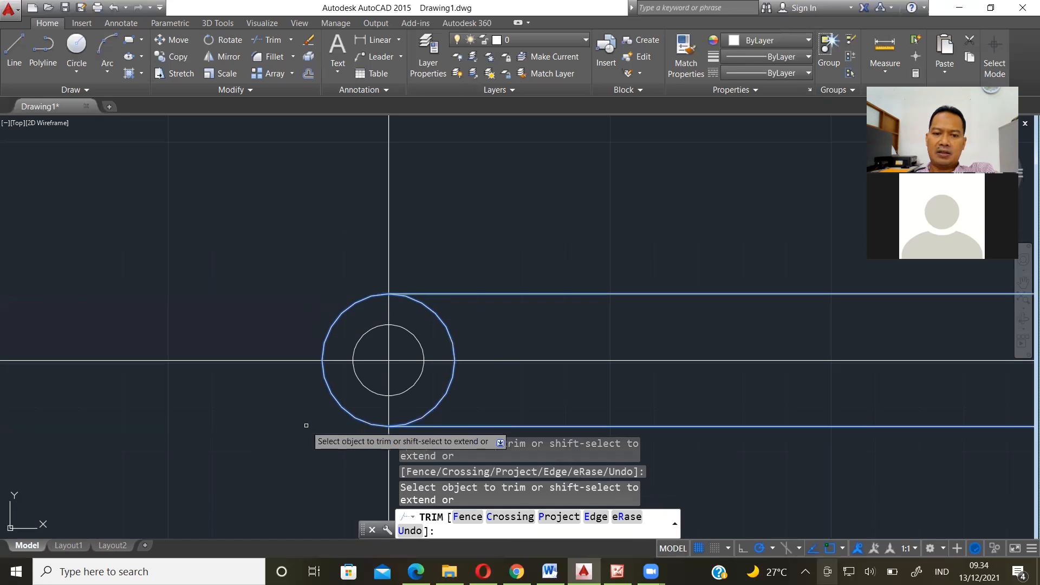
{"action": "left_click", "coordinate": [449, 326]}
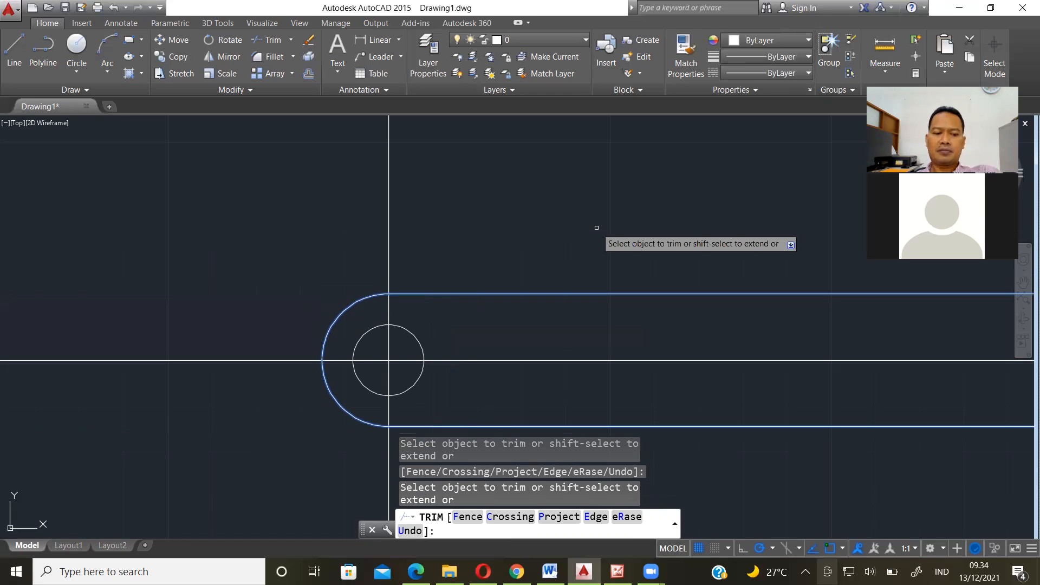
{"action": "key", "text": "Escape"}
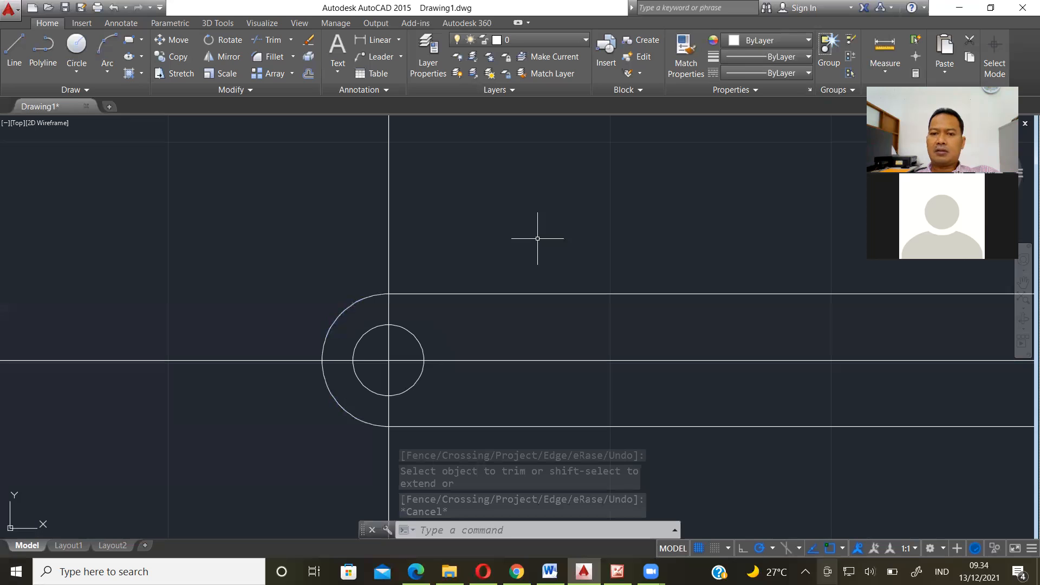
Check the overall width in the reference image and offset the vertical centre line by 40 to its right.
{"action": "key", "text": "alt+Tab"}
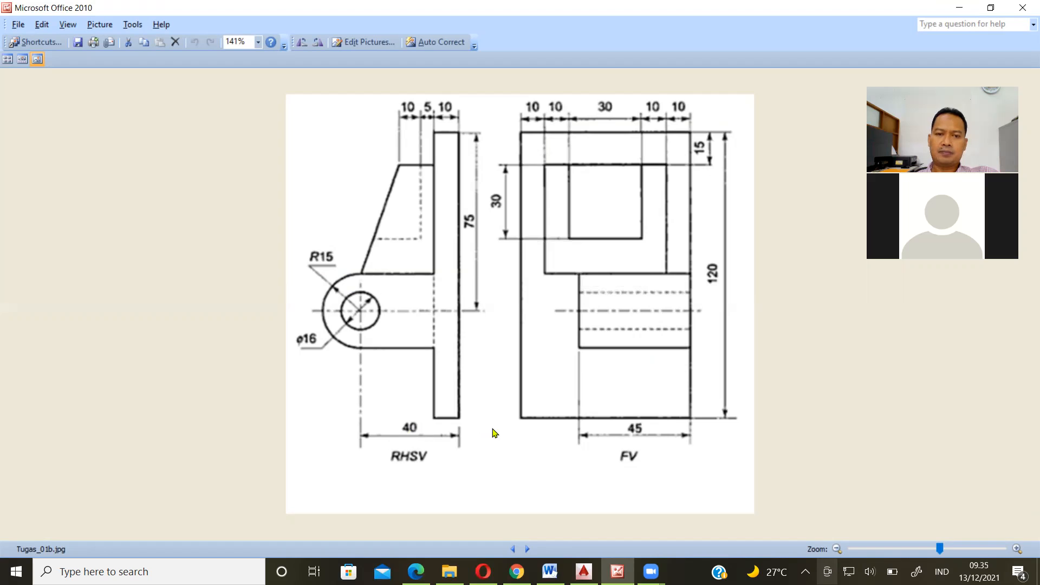
{"action": "key", "text": "alt+Tab"}
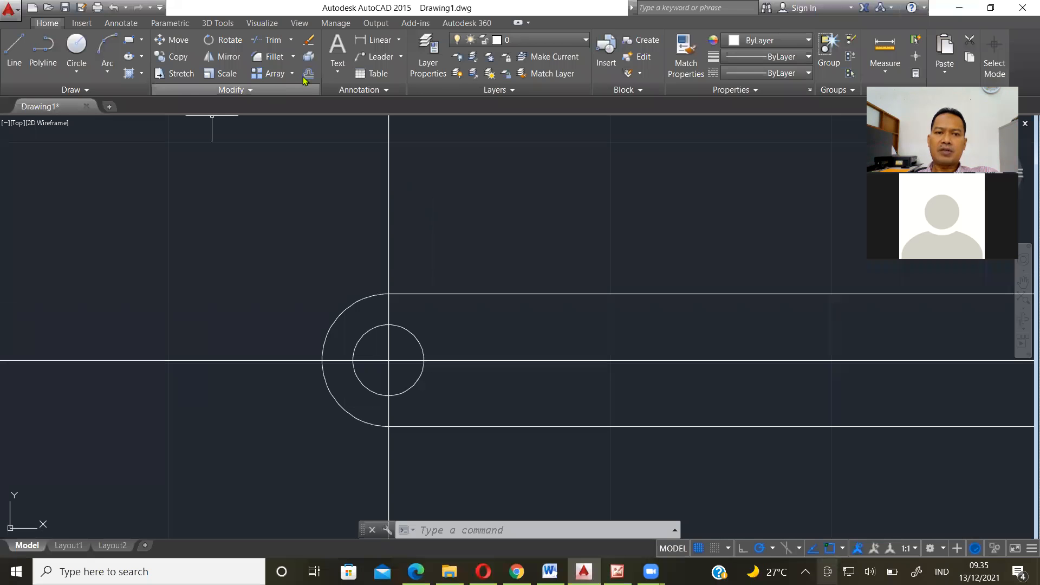
{"action": "left_click", "coordinate": [309, 73]}
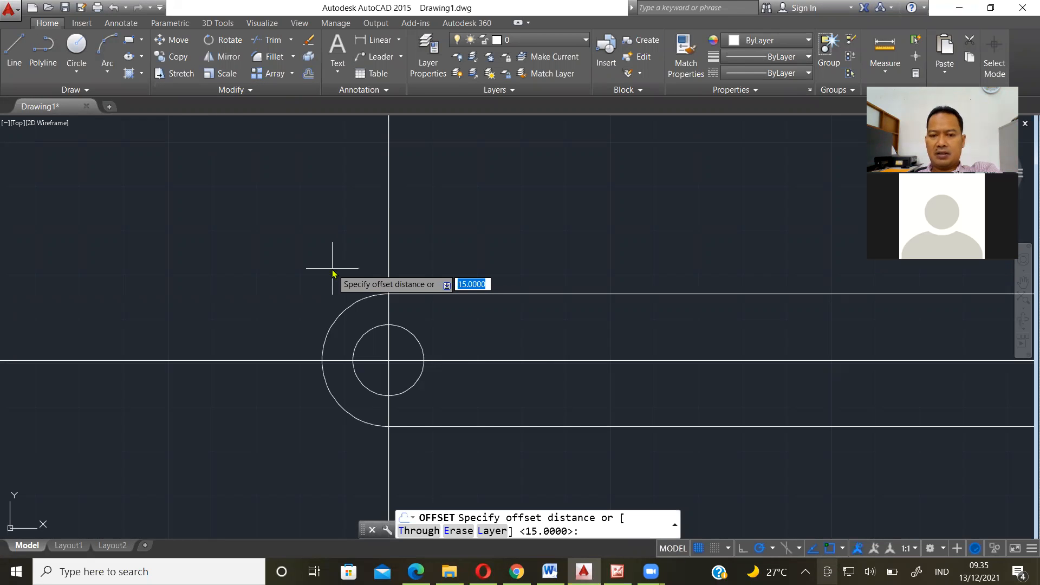
{"action": "type", "text": "40"}
{"action": "key", "text": "Return"}
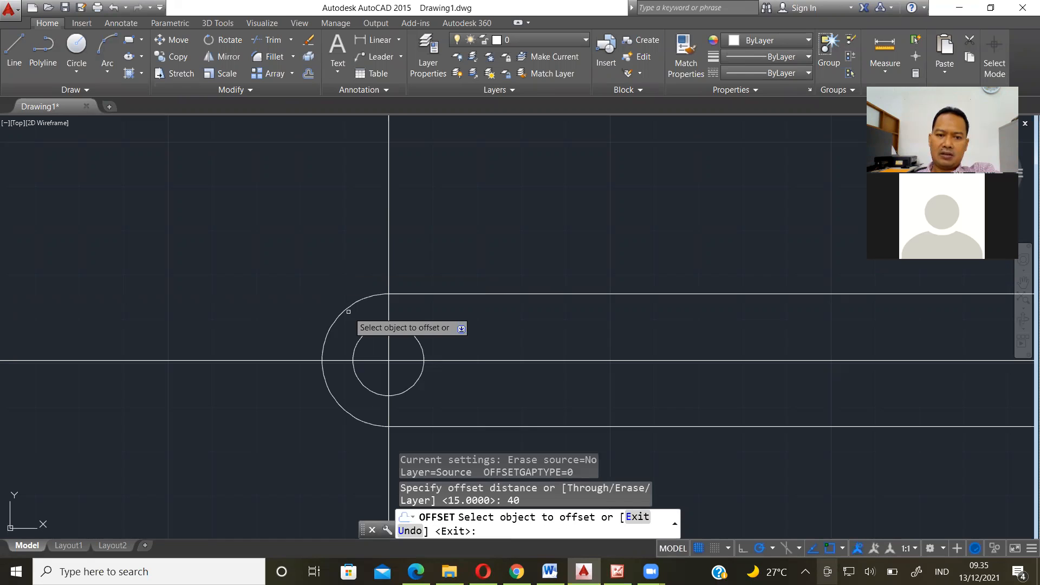
{"action": "left_click", "coordinate": [387, 313]}
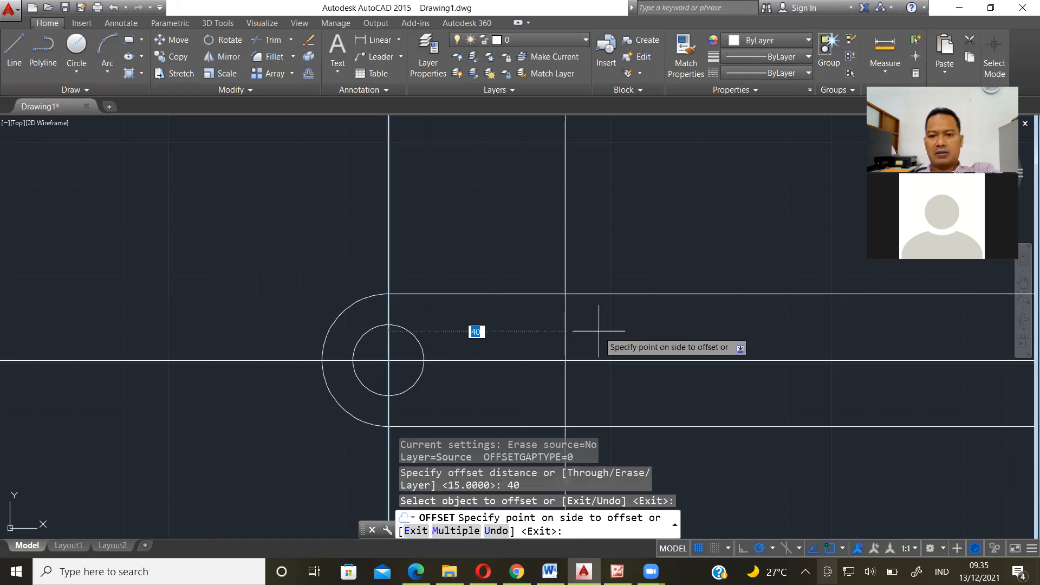
{"action": "left_click", "coordinate": [598, 330]}
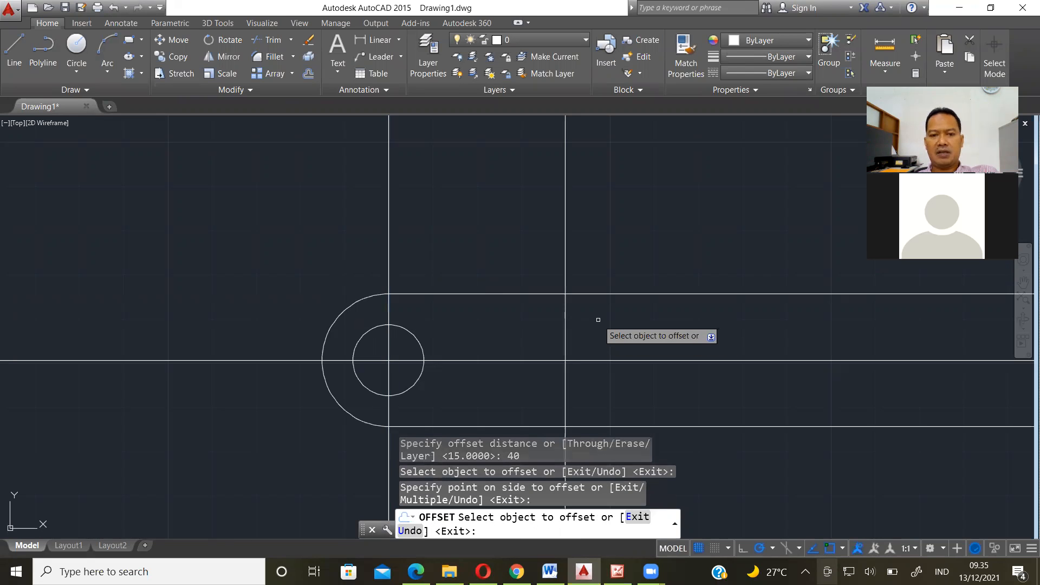
Check the plate thickness in the reference image and offset the rightmost vertical line by 10 towards the circle.
{"action": "key", "text": "alt+Tab"}
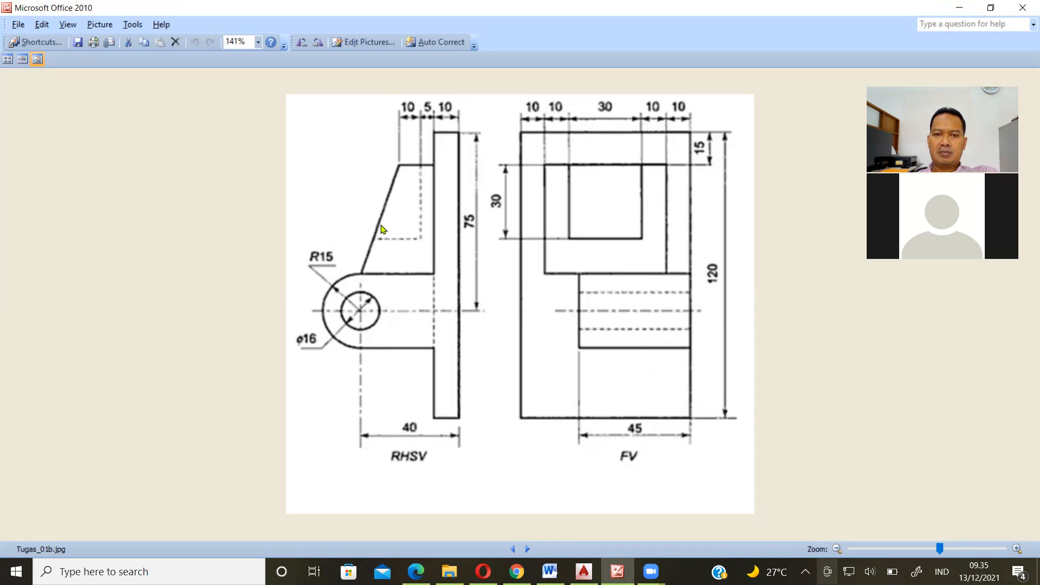
{"action": "key", "text": "alt+Tab"}
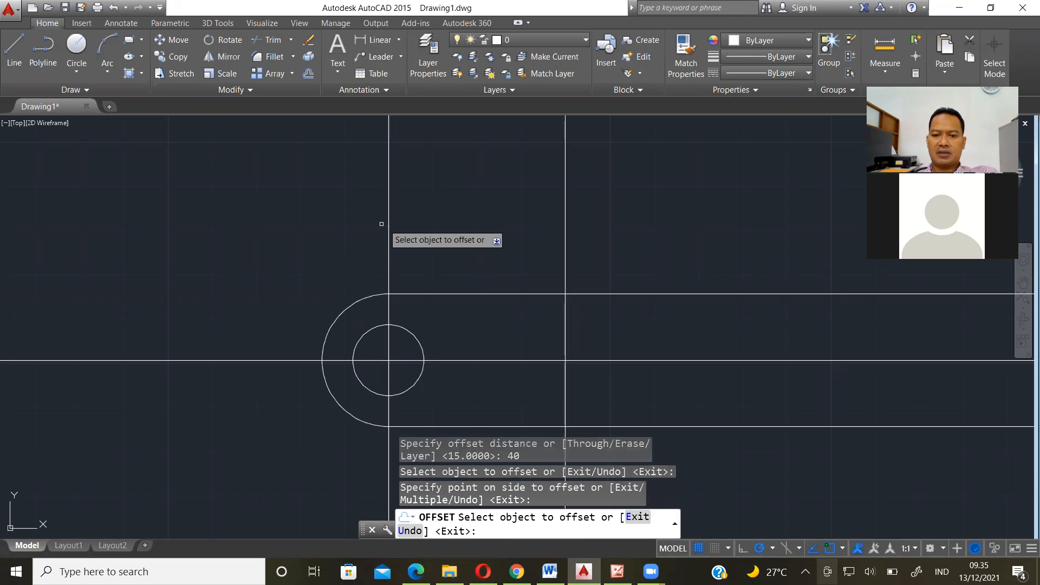
{"action": "key", "text": "Return"}
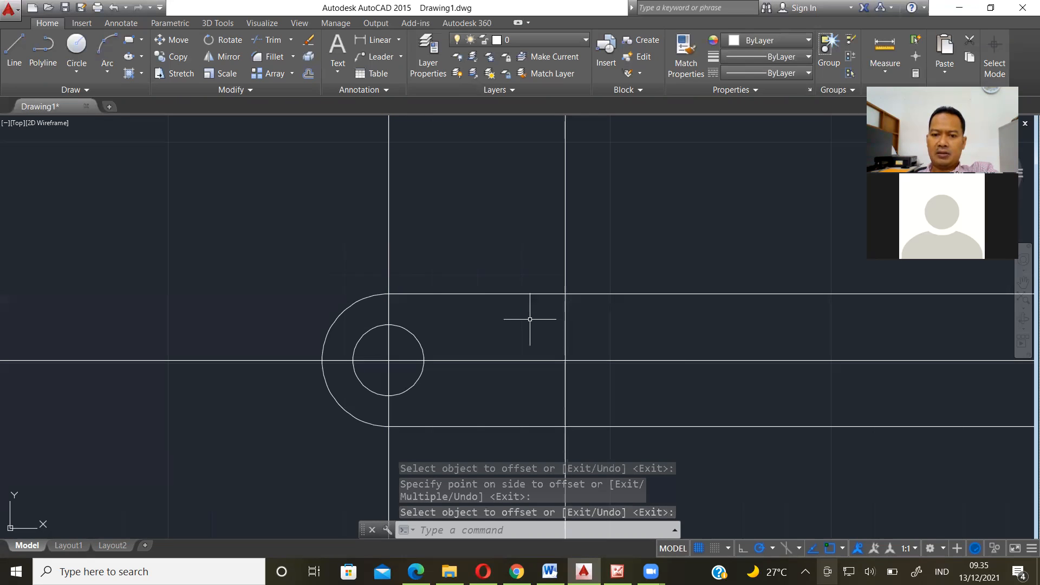
{"action": "key", "text": "Return"}
{"action": "key", "text": "Return"}
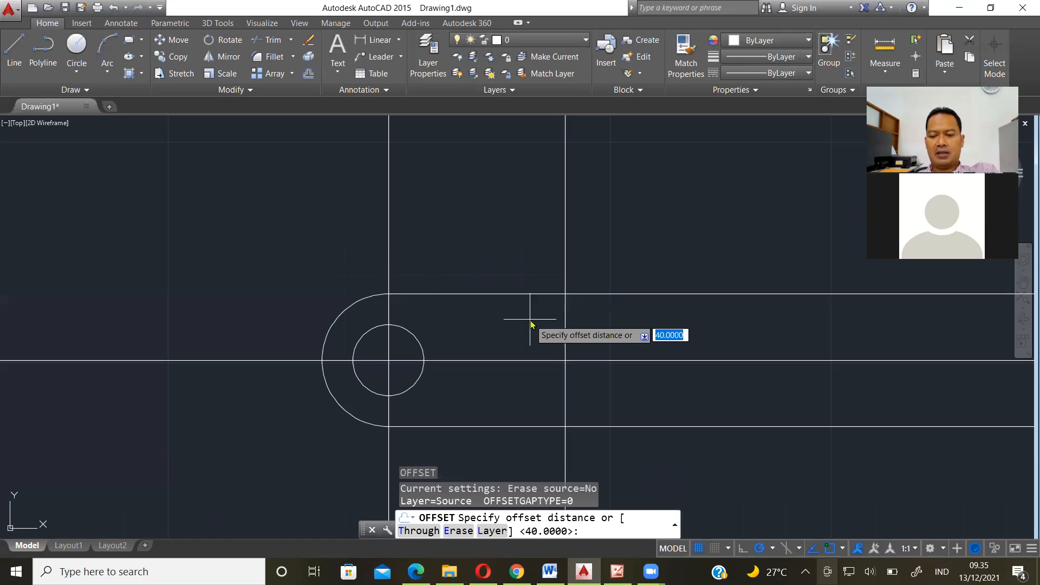
{"action": "key", "text": "BackSpace"}
{"action": "type", "text": "10"}
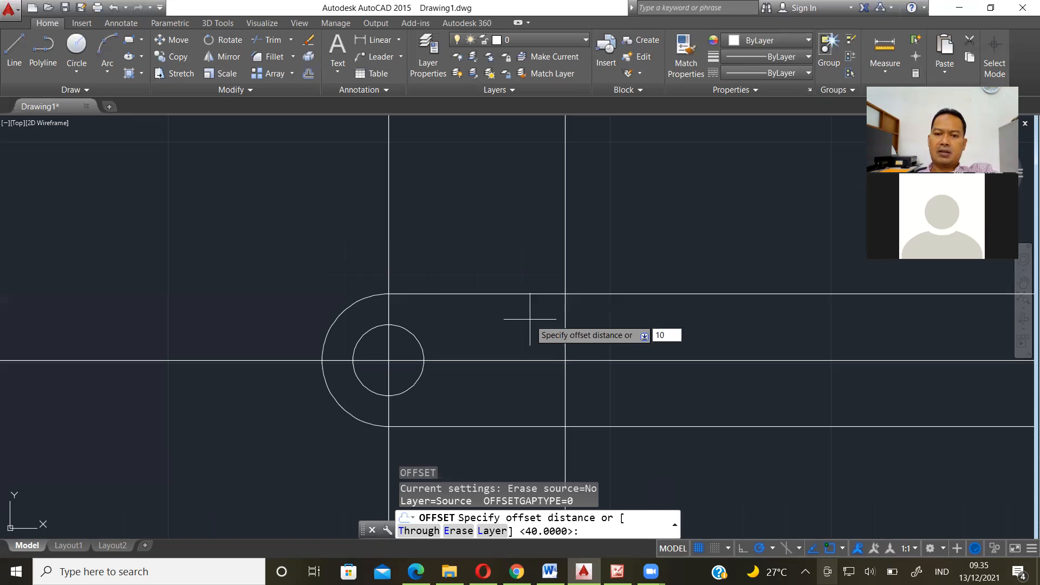
{"action": "key", "text": "Return"}
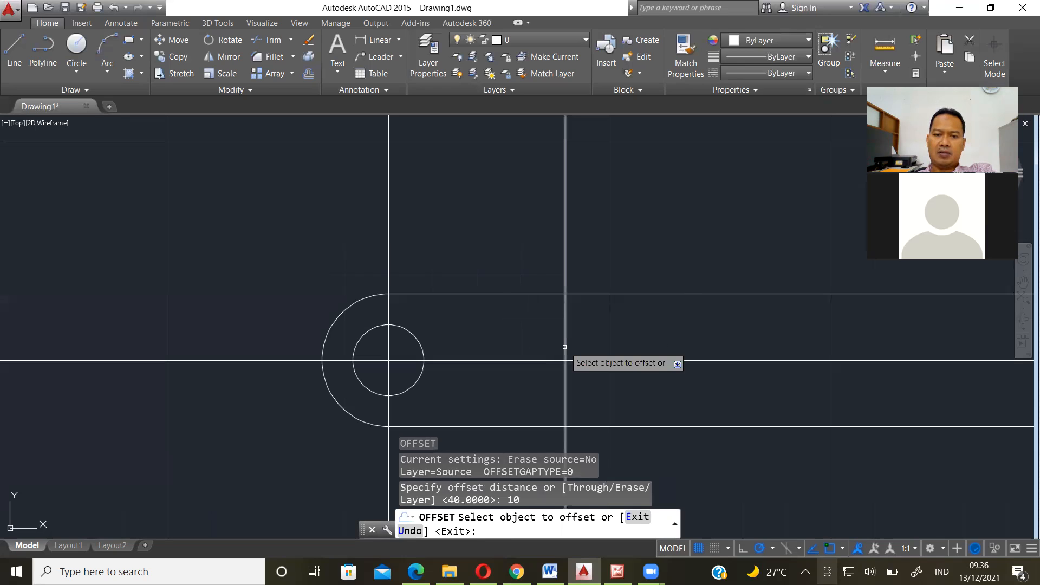
{"action": "left_click", "coordinate": [565, 347]}
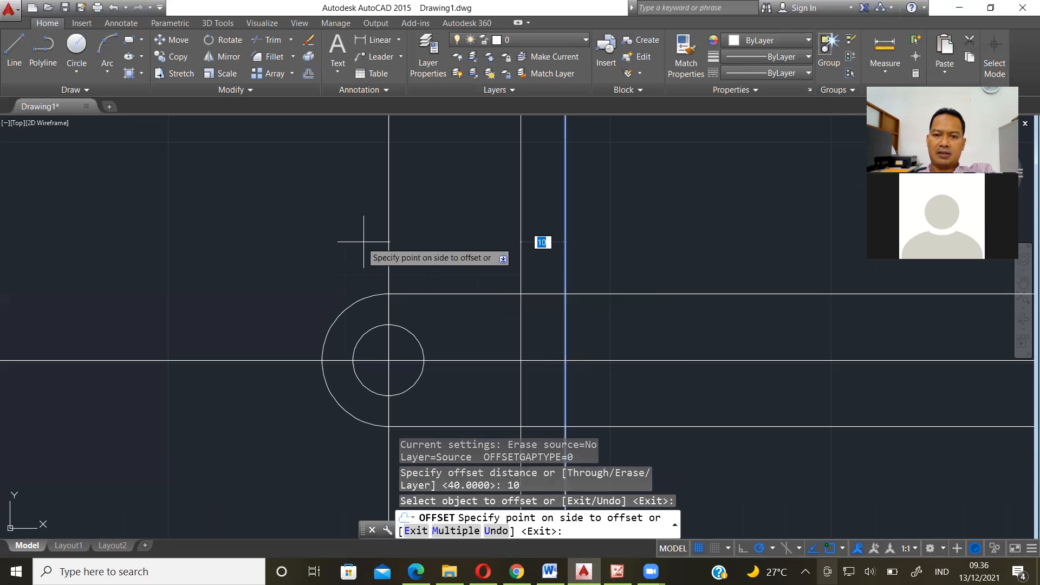
{"action": "left_click", "coordinate": [557, 321]}
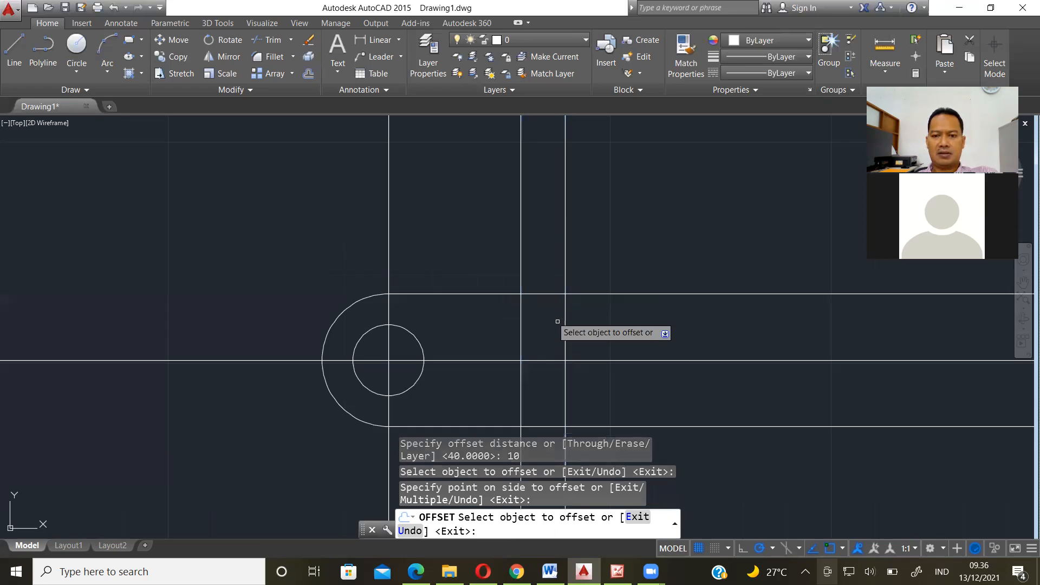
{"action": "scroll", "coordinate": [560, 324], "scroll_direction": "up", "scroll_amount": 4}
{"action": "scroll", "coordinate": [562, 326], "scroll_direction": "down", "scroll_amount": 6}
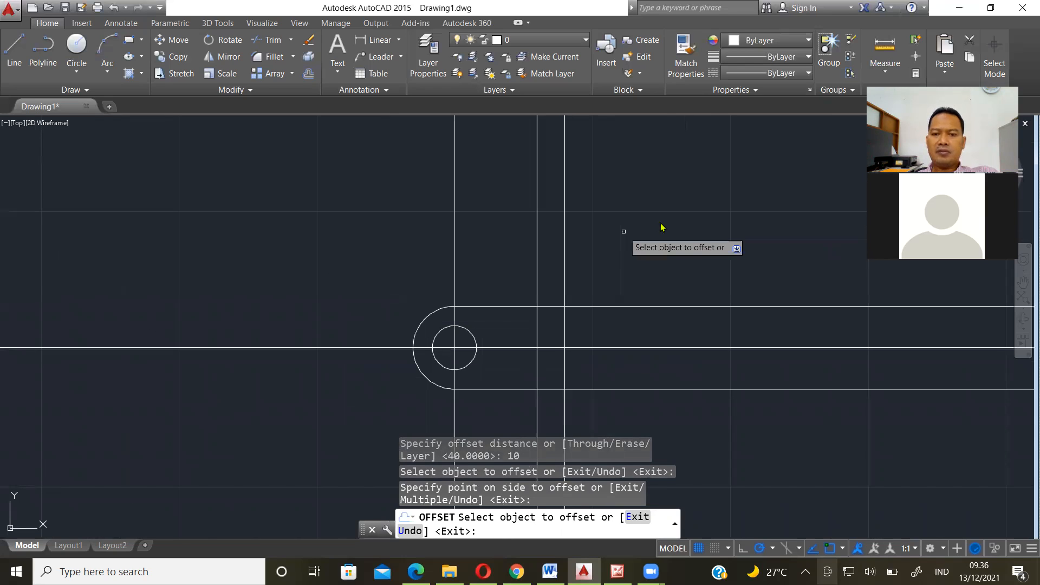
Check the height above the hole centre in the reference image and offset the horizontal centre line upward by 75.
{"action": "key", "text": "alt+Tab"}
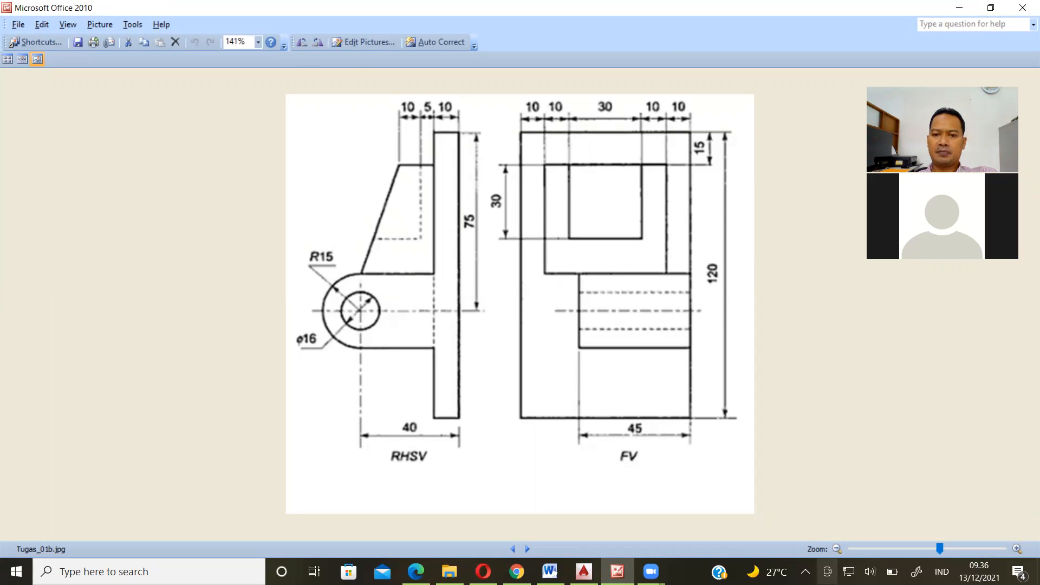
{"action": "key", "text": "alt+Tab"}
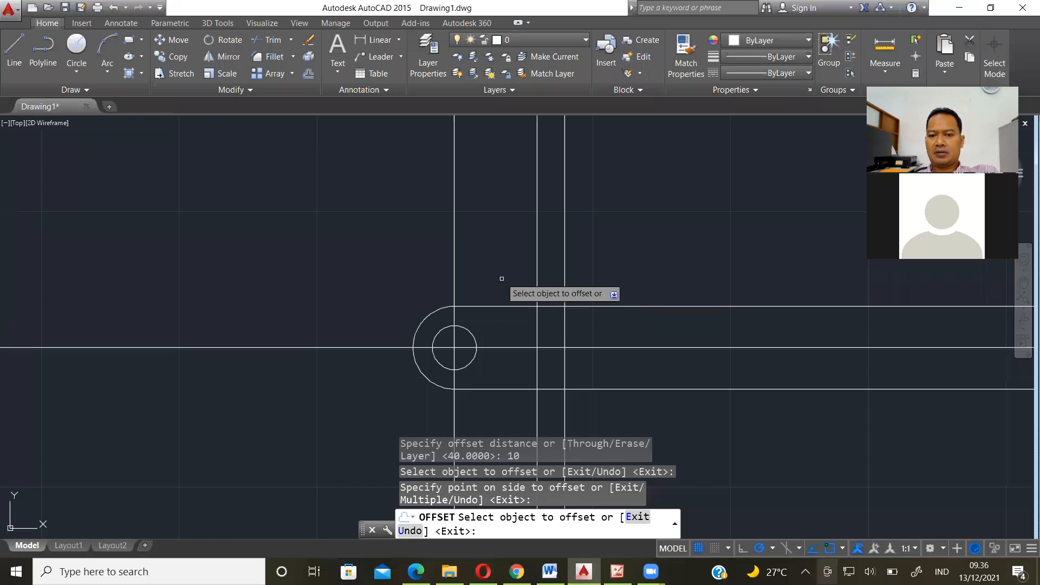
{"action": "scroll", "coordinate": [501, 278], "scroll_direction": "down", "scroll_amount": 1}
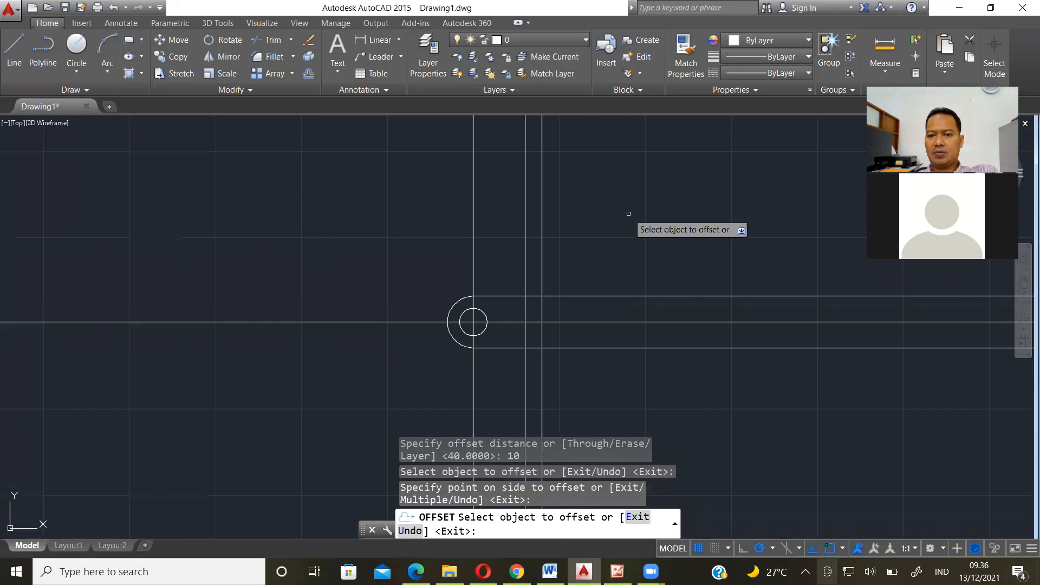
{"action": "scroll", "coordinate": [629, 213], "scroll_direction": "down", "scroll_amount": 1}
{"action": "key", "text": "Return"}
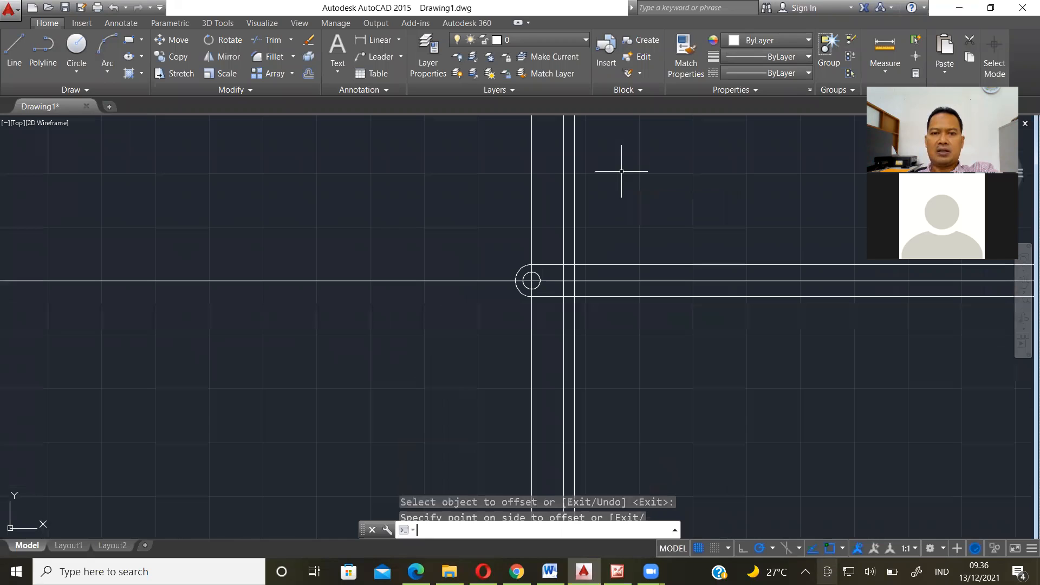
{"action": "left_click", "coordinate": [309, 74]}
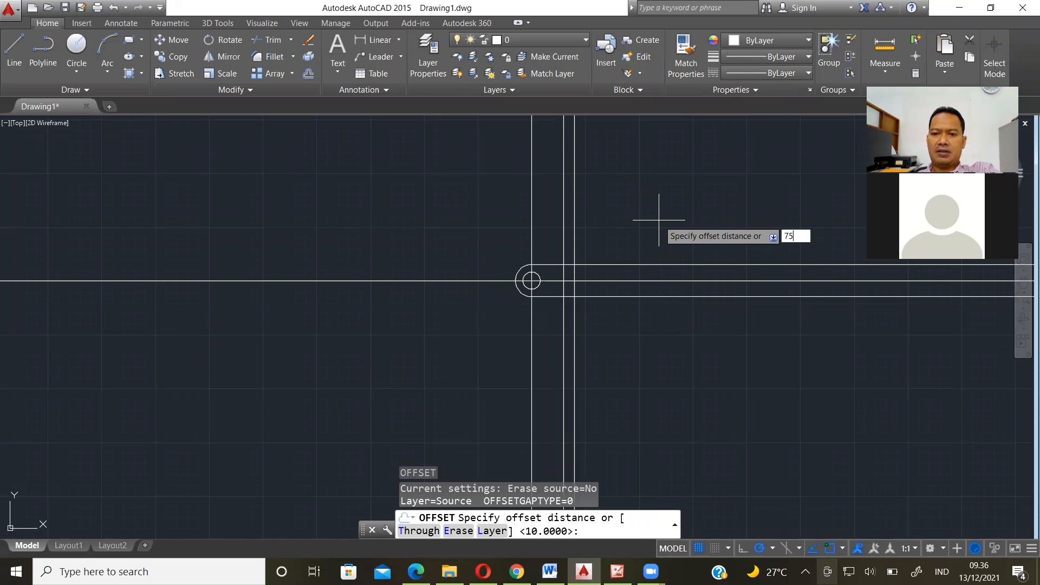
{"action": "key", "text": "Return"}
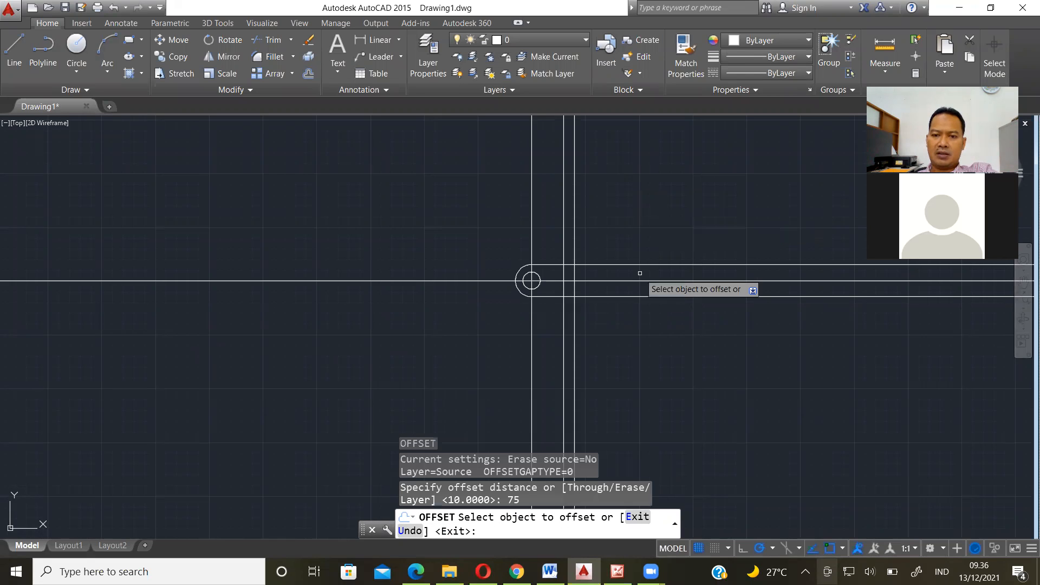
{"action": "left_click", "coordinate": [633, 281]}
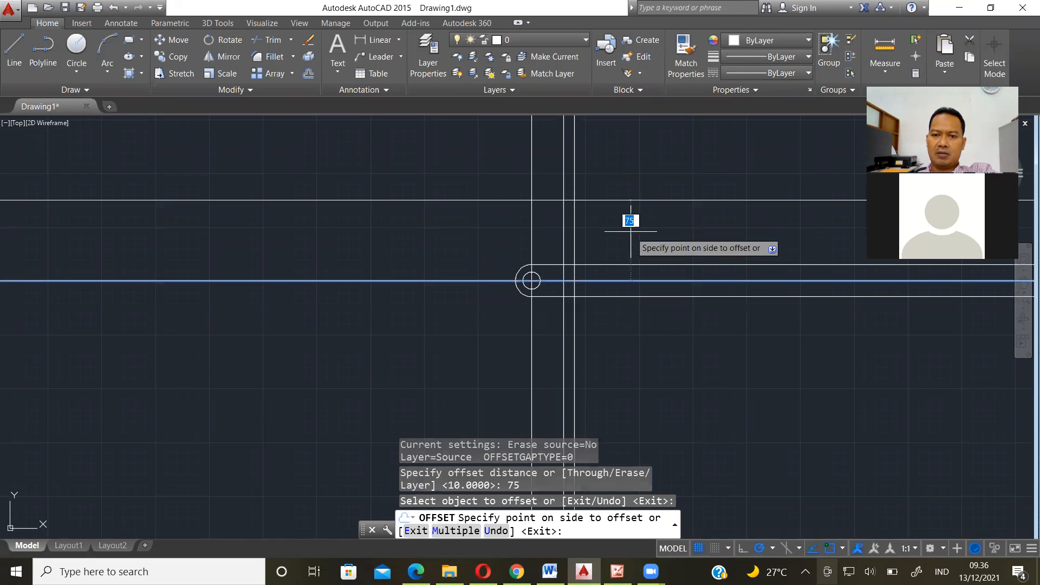
{"action": "left_click", "coordinate": [630, 231]}
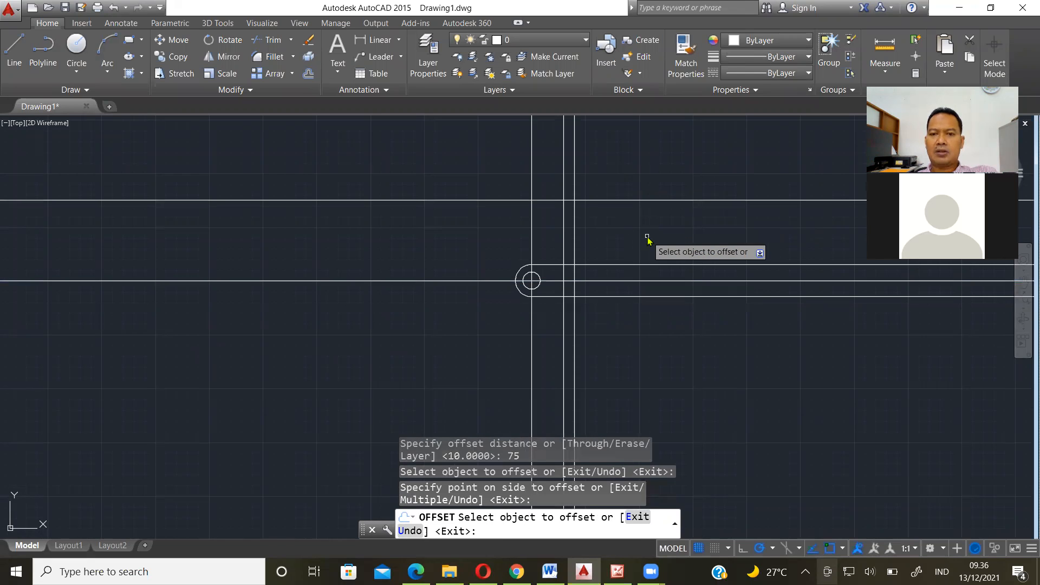
Check the full plate height in the reference image and offset the uppermost horizontal line downward by 120.
{"action": "key", "text": "alt+Tab"}
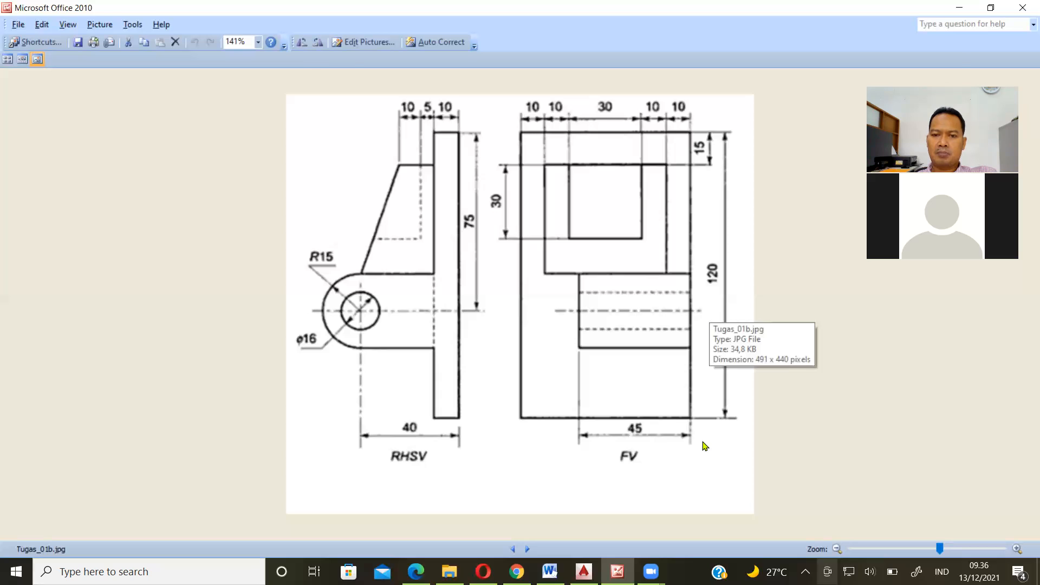
{"action": "key", "text": "alt+Tab"}
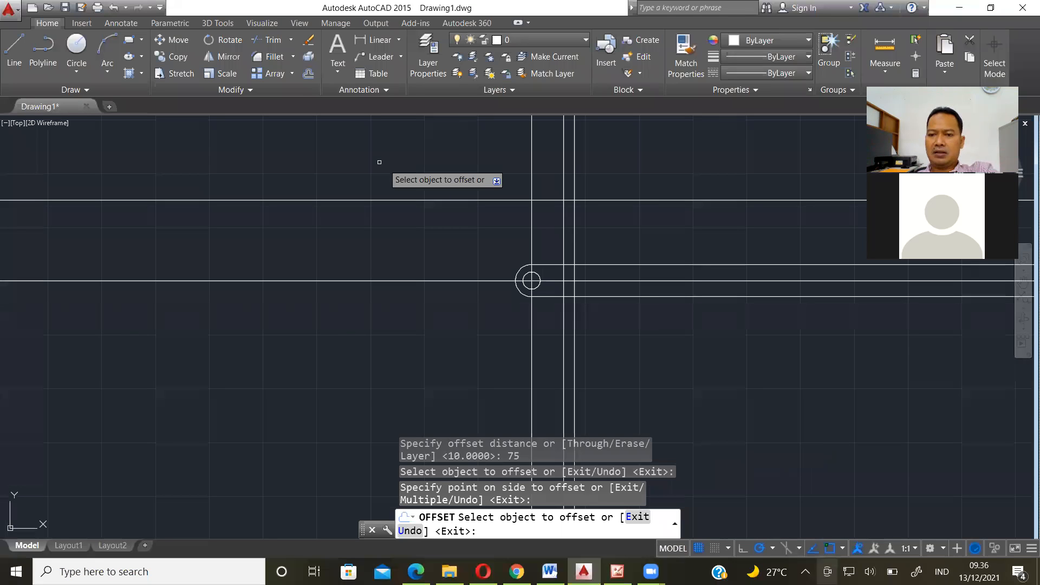
{"action": "key", "text": "Escape"}
{"action": "key", "text": "Return"}
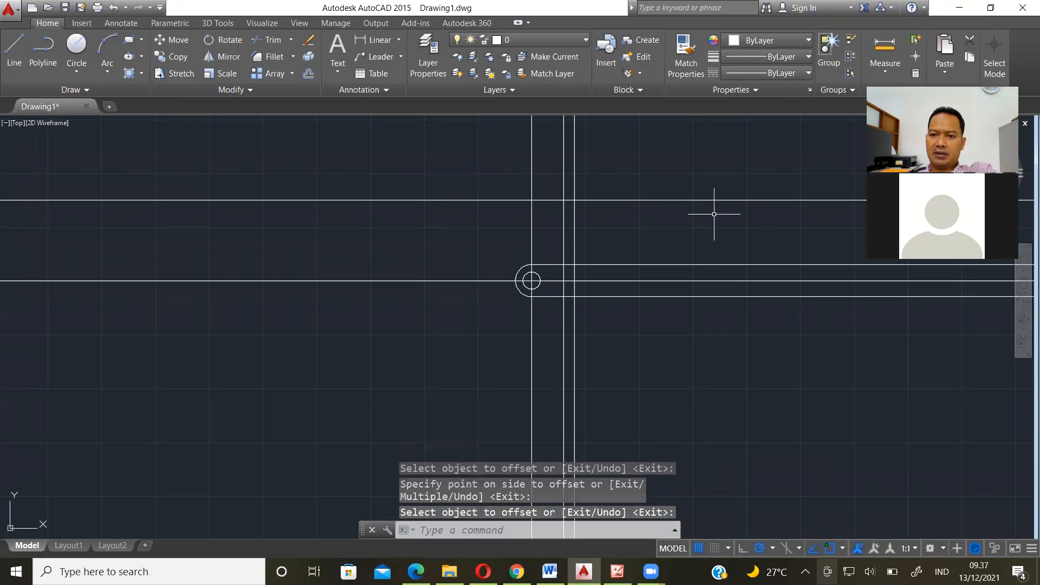
{"action": "type", "text": "o"}
{"action": "key", "text": "Return"}
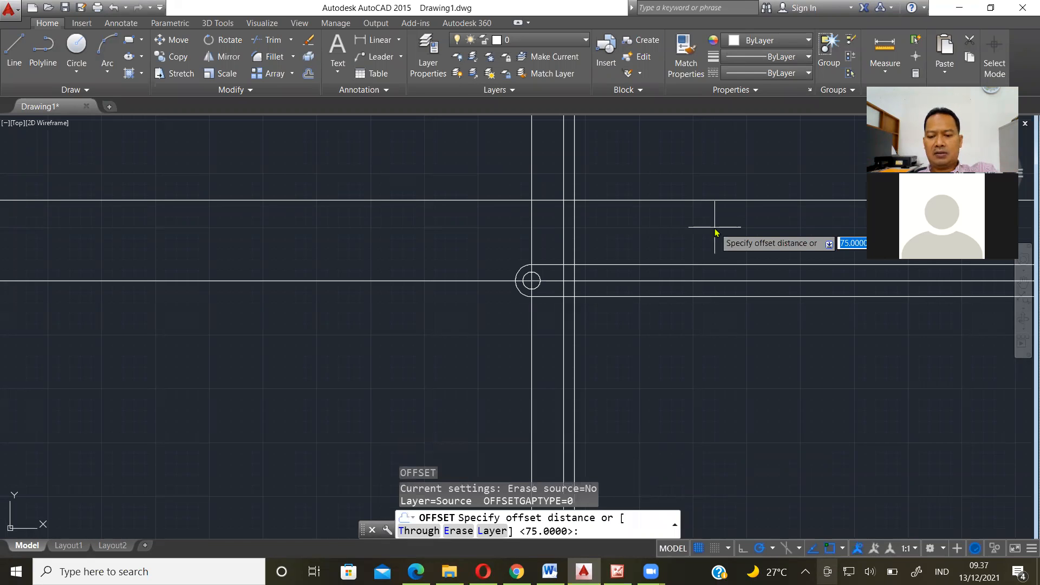
{"action": "type", "text": "120"}
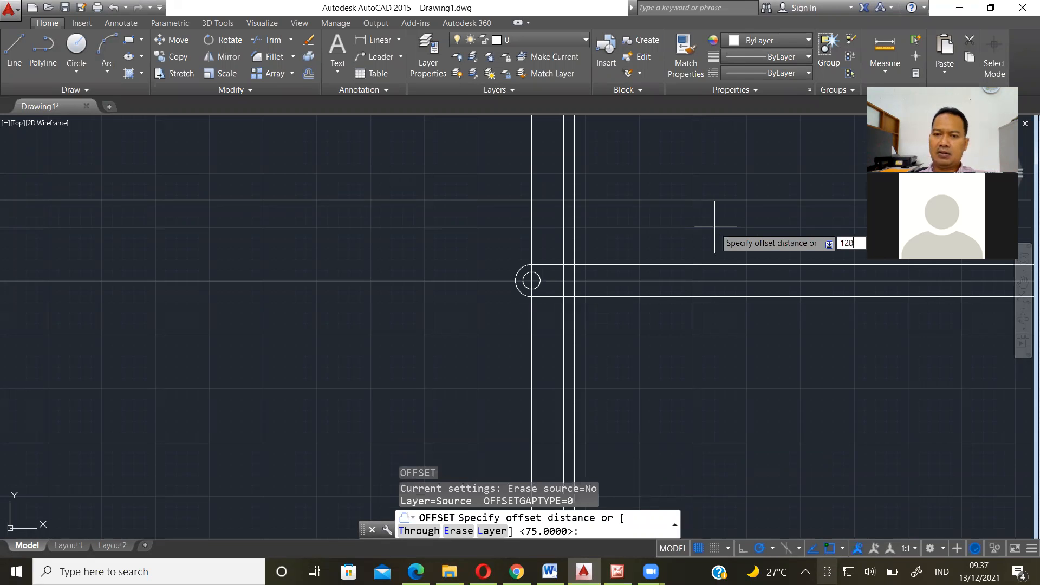
{"action": "key", "text": "Return"}
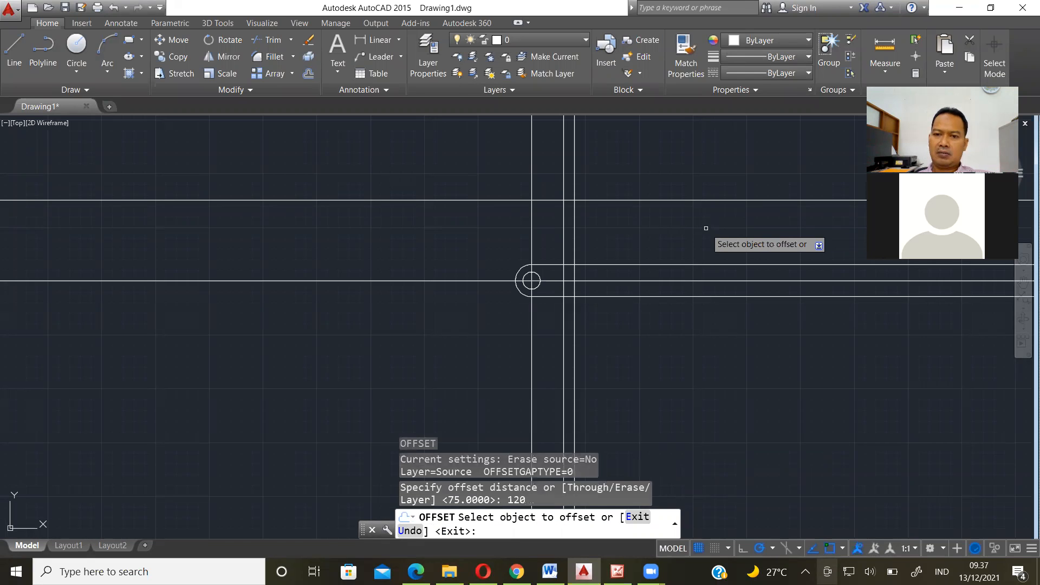
{"action": "left_click", "coordinate": [650, 200]}
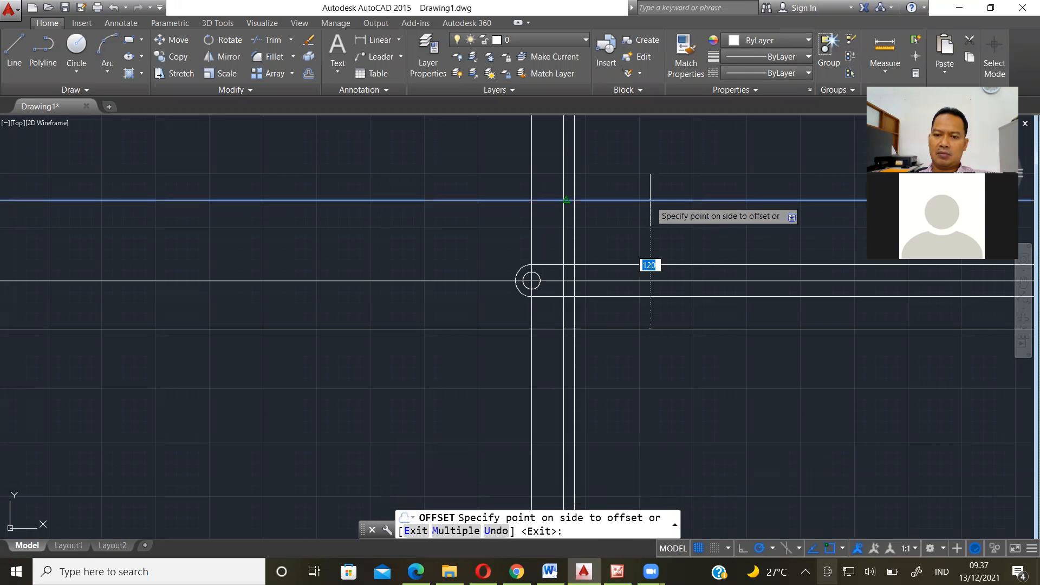
{"action": "left_click", "coordinate": [662, 361]}
{"action": "scroll", "coordinate": [614, 398], "scroll_direction": "up", "scroll_amount": 2}
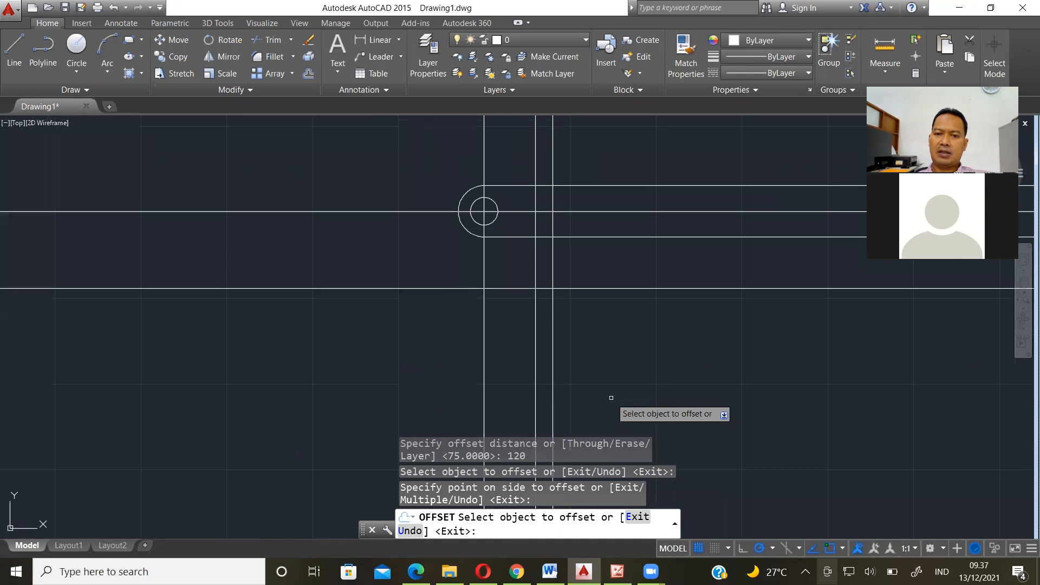
{"action": "scroll", "coordinate": [611, 398], "scroll_direction": "up", "scroll_amount": 2}
{"action": "scroll", "coordinate": [610, 397], "scroll_direction": "down", "scroll_amount": 2}
{"action": "scroll", "coordinate": [576, 199], "scroll_direction": "up", "scroll_amount": 1}
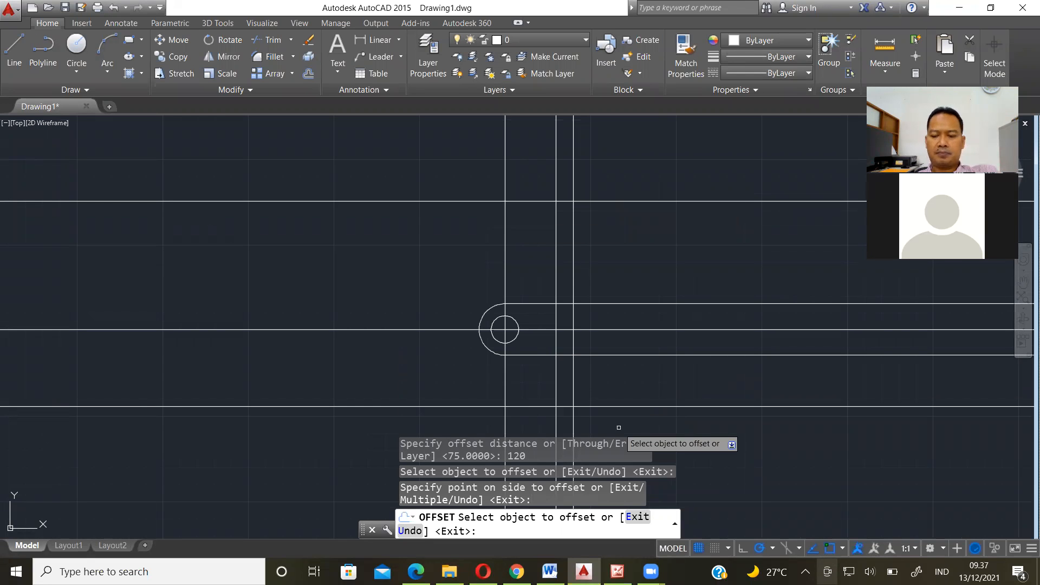
{"action": "key", "text": "Return"}
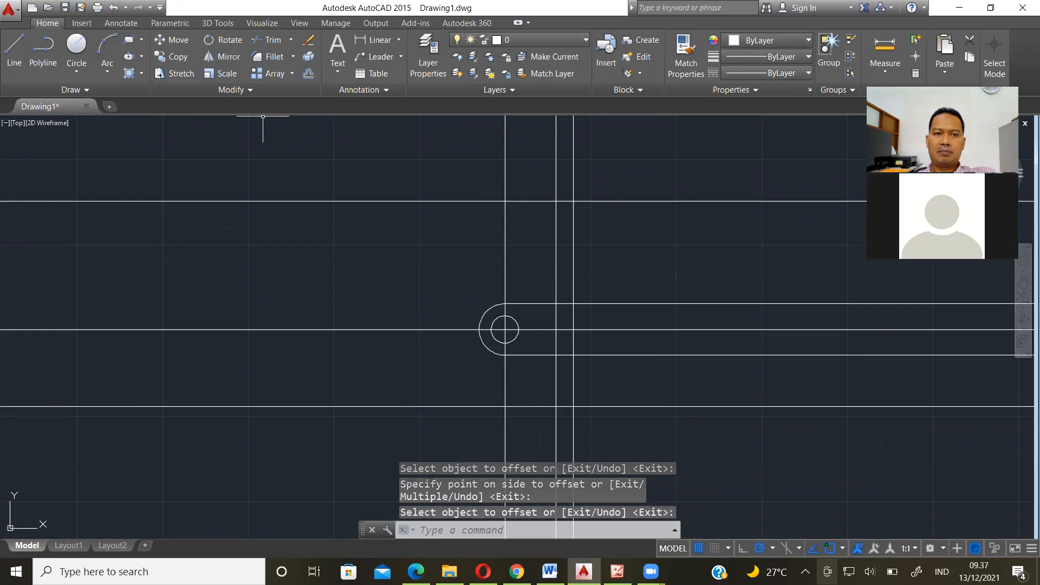
Trim the two plate verticals and the outermost horizontal lines against each other, leaving only the closed back plate rectangle.
{"action": "left_click", "coordinate": [269, 40]}
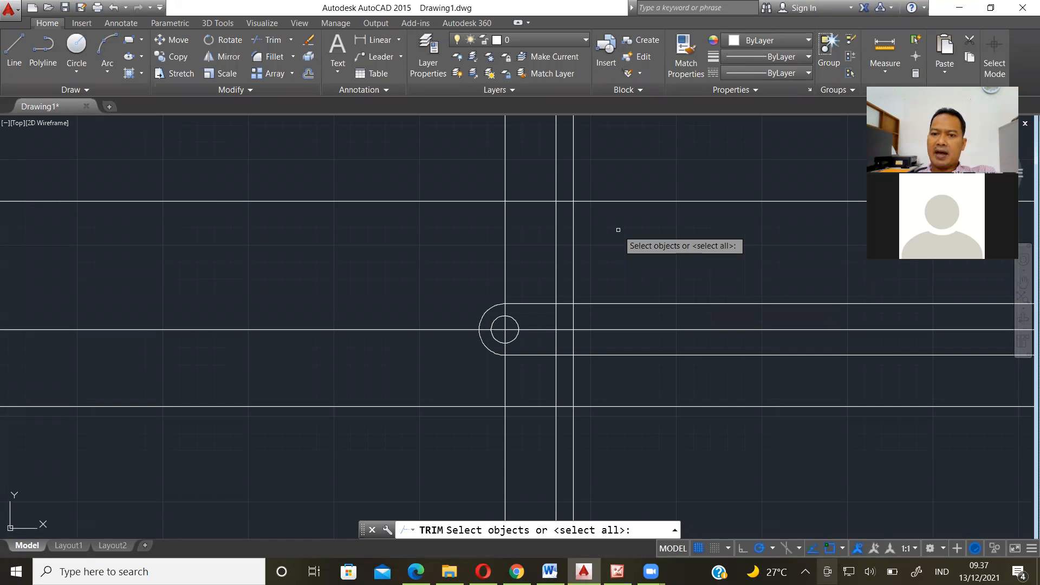
{"action": "left_click", "coordinate": [555, 219]}
{"action": "left_click", "coordinate": [574, 222]}
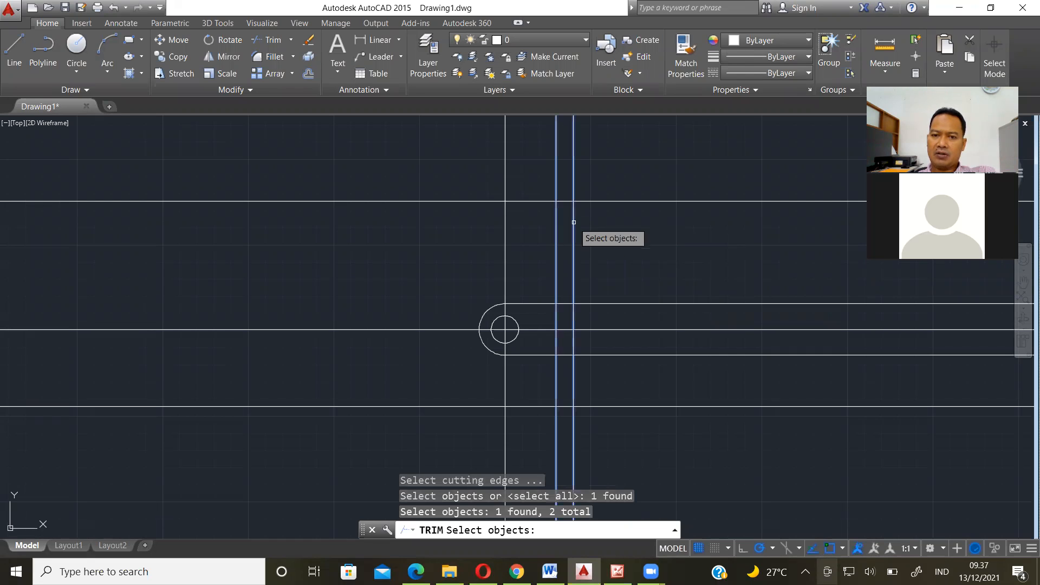
{"action": "left_click", "coordinate": [564, 201]}
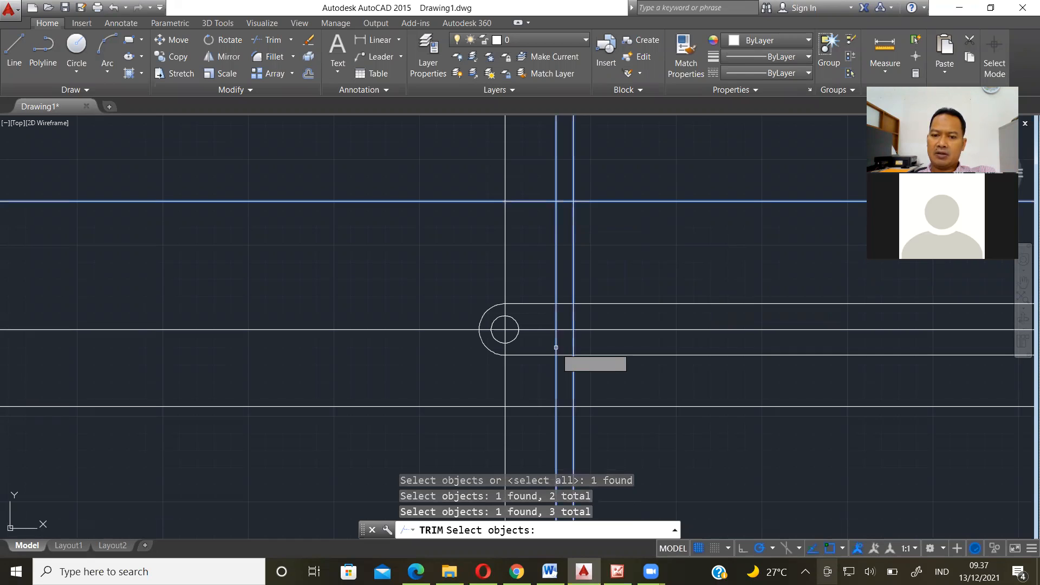
{"action": "left_click", "coordinate": [564, 406]}
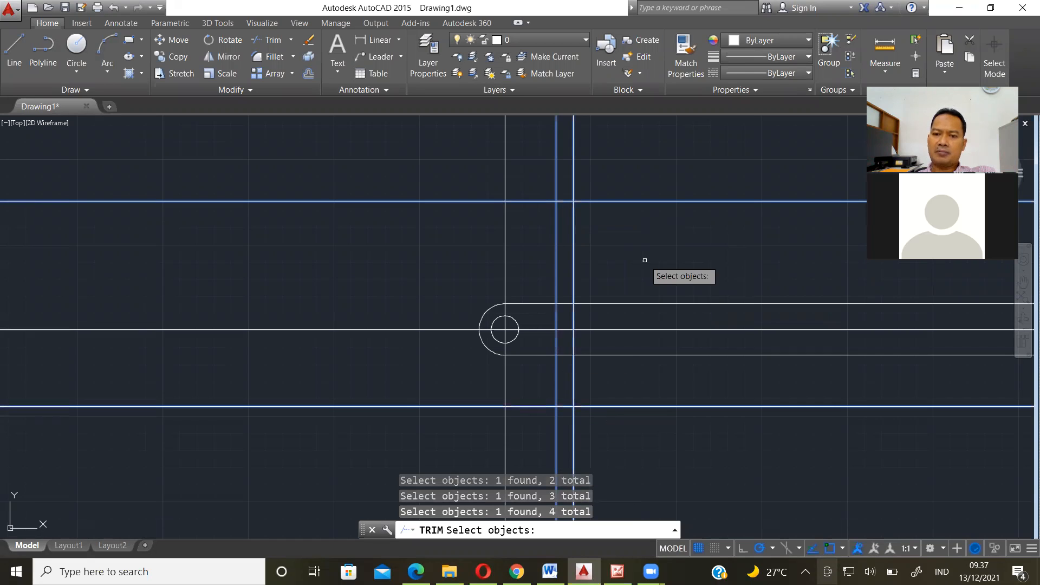
{"action": "key", "text": "Return"}
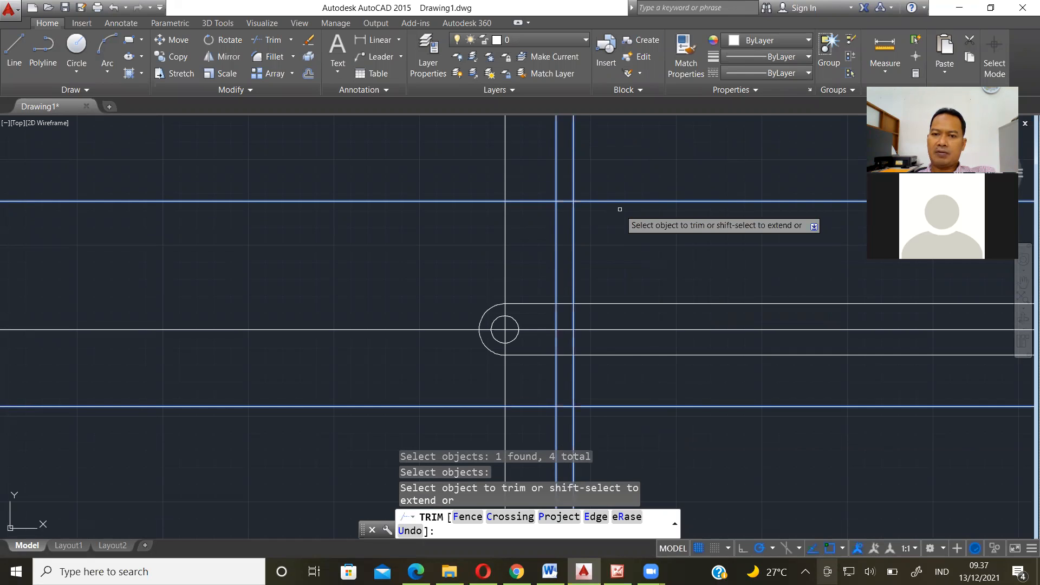
{"action": "left_click", "coordinate": [605, 201]}
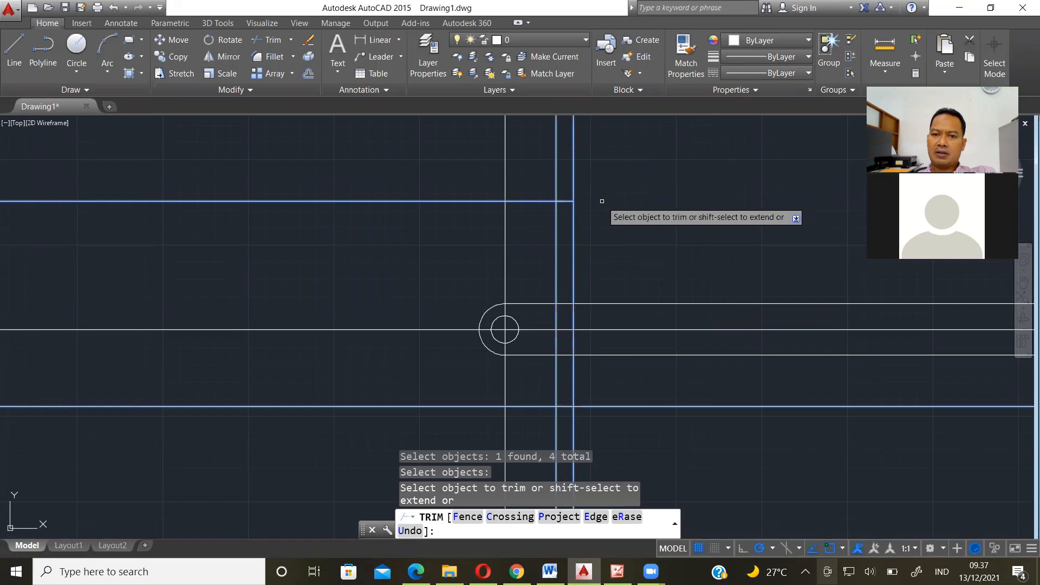
{"action": "left_click", "coordinate": [574, 181]}
{"action": "left_click", "coordinate": [556, 177]}
{"action": "left_click", "coordinate": [530, 201]}
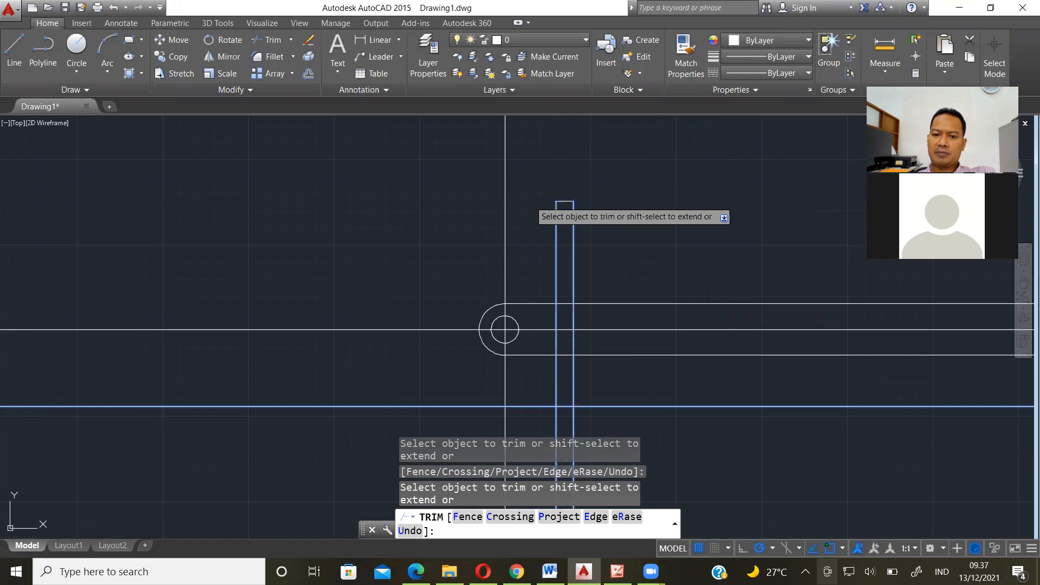
{"action": "left_click", "coordinate": [511, 405]}
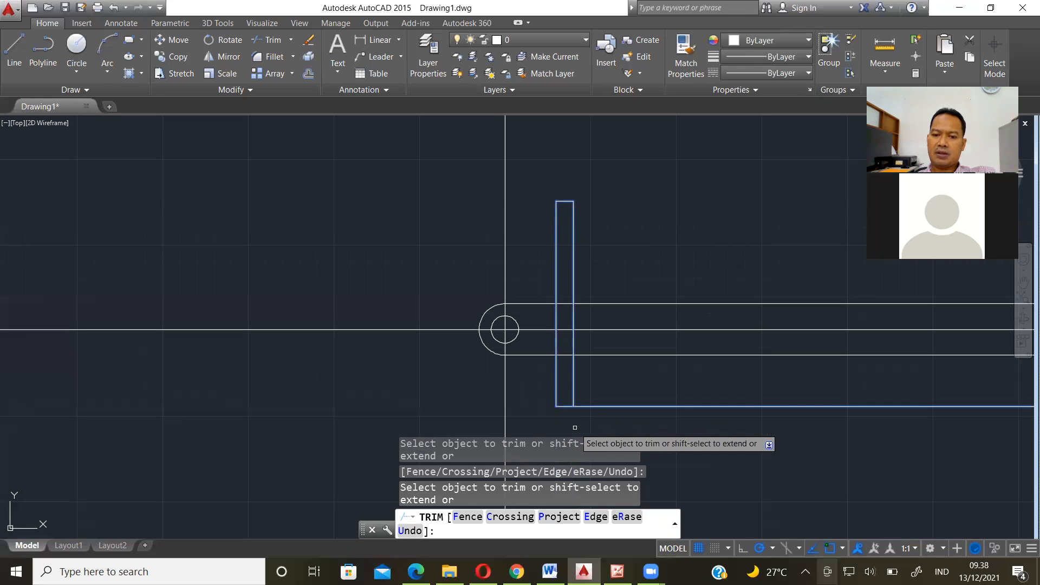
{"action": "left_click", "coordinate": [598, 406]}
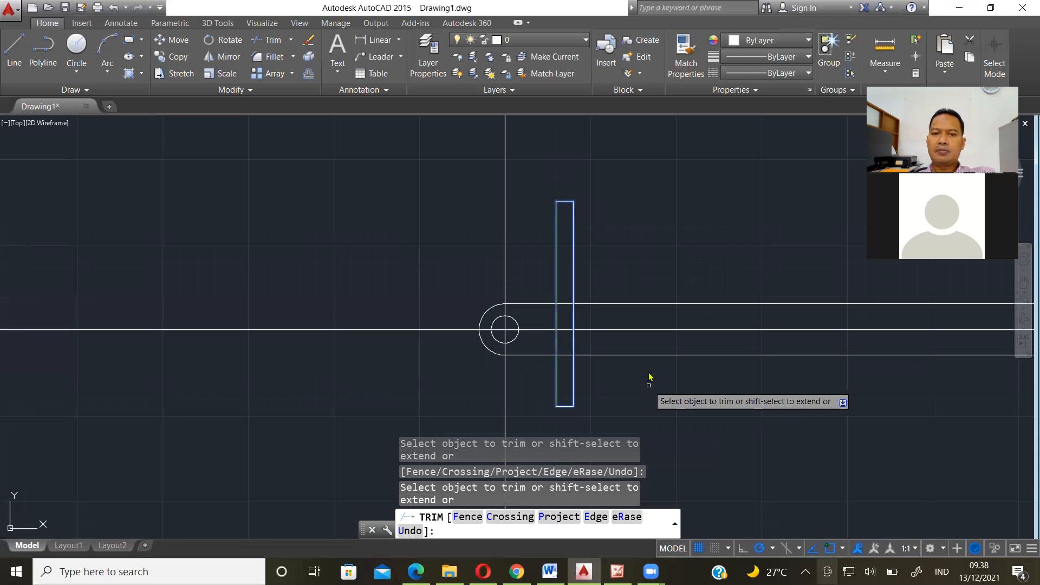
Check the rib in the reference image and draw a horizontal line from the plate's upper-left corner leftward past the vertical centre line.
{"action": "key", "text": "alt+Tab"}
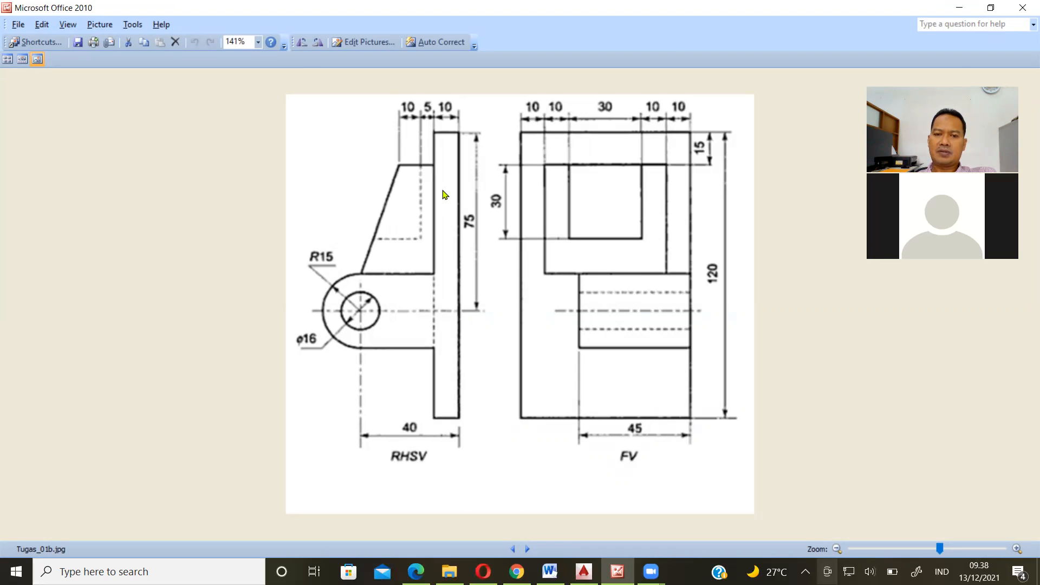
{"action": "key", "text": "alt+Tab"}
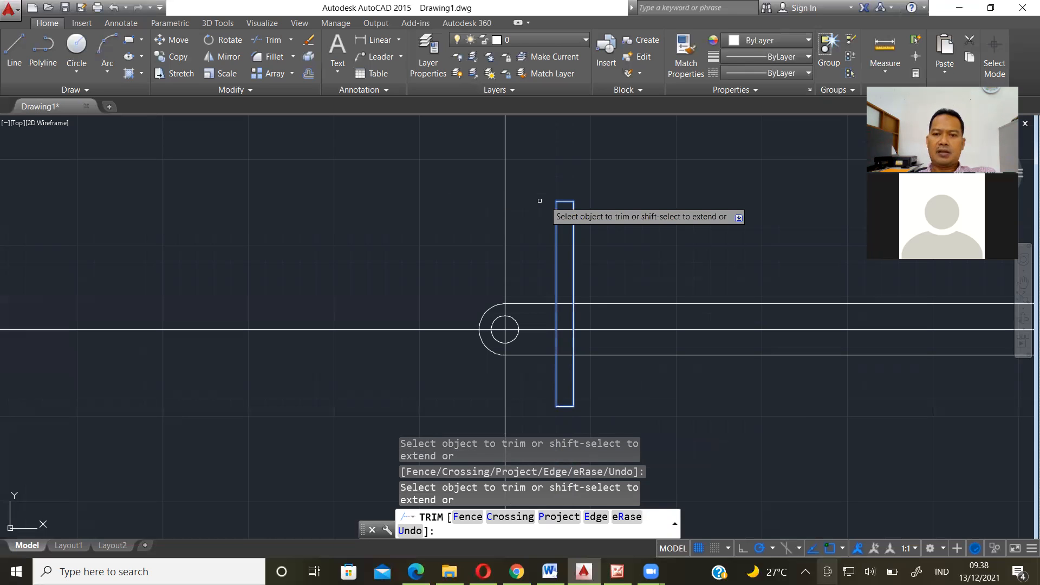
{"action": "key", "text": "Escape"}
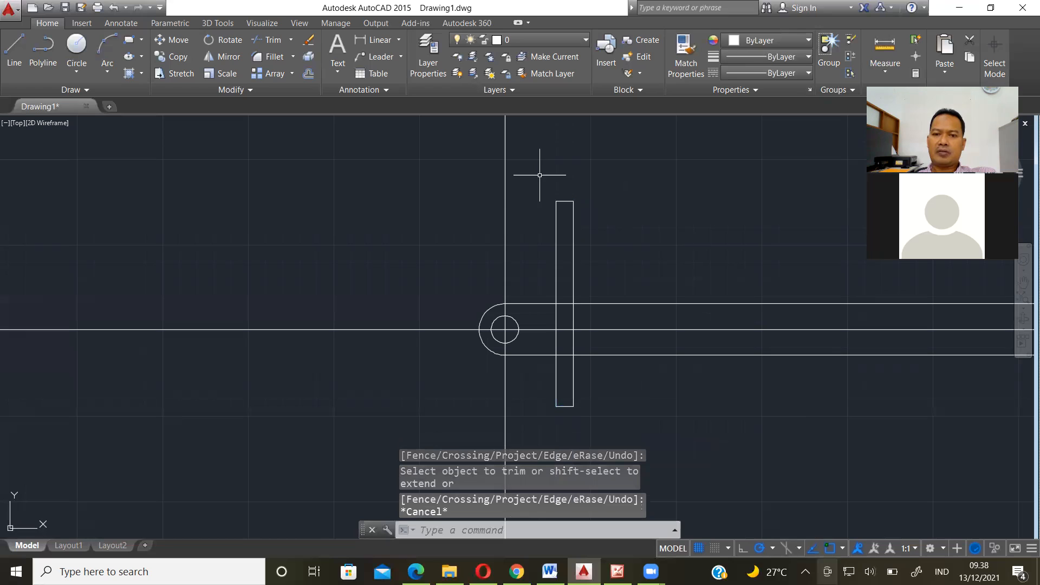
{"action": "left_click", "coordinate": [14, 48]}
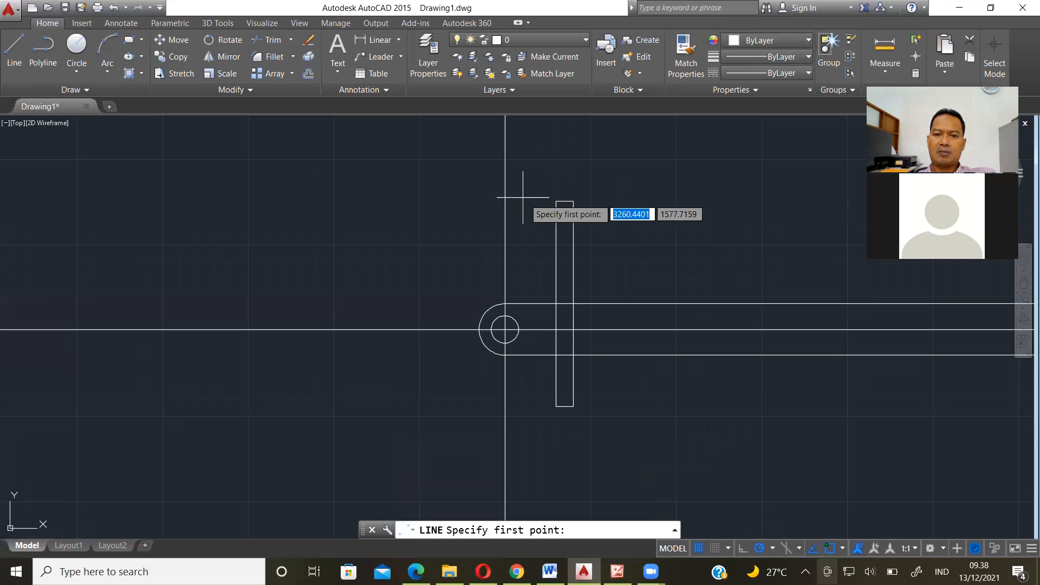
{"action": "left_click", "coordinate": [556, 200]}
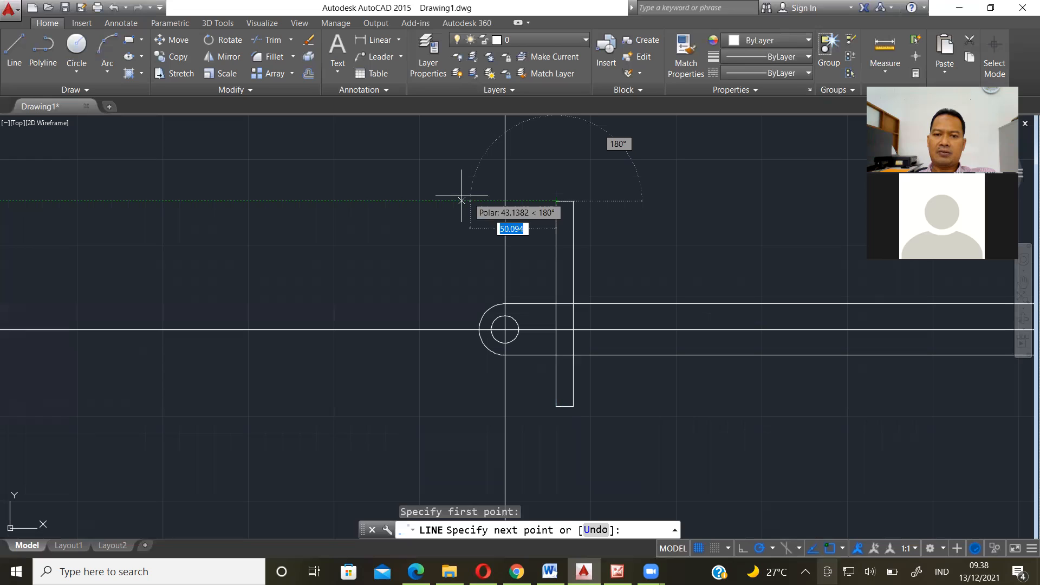
{"action": "left_click", "coordinate": [430, 200]}
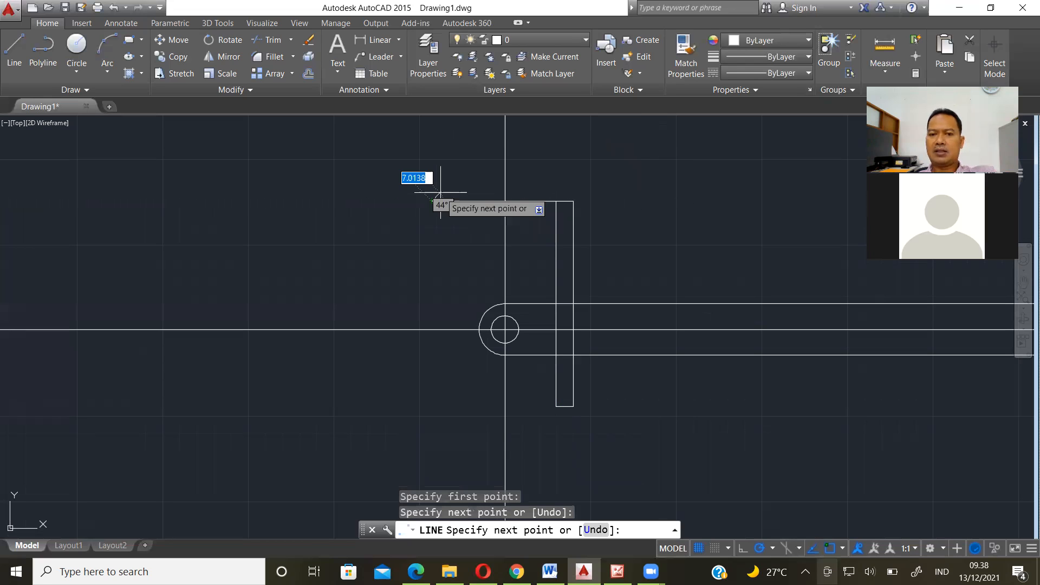
{"action": "key", "text": "Return"}
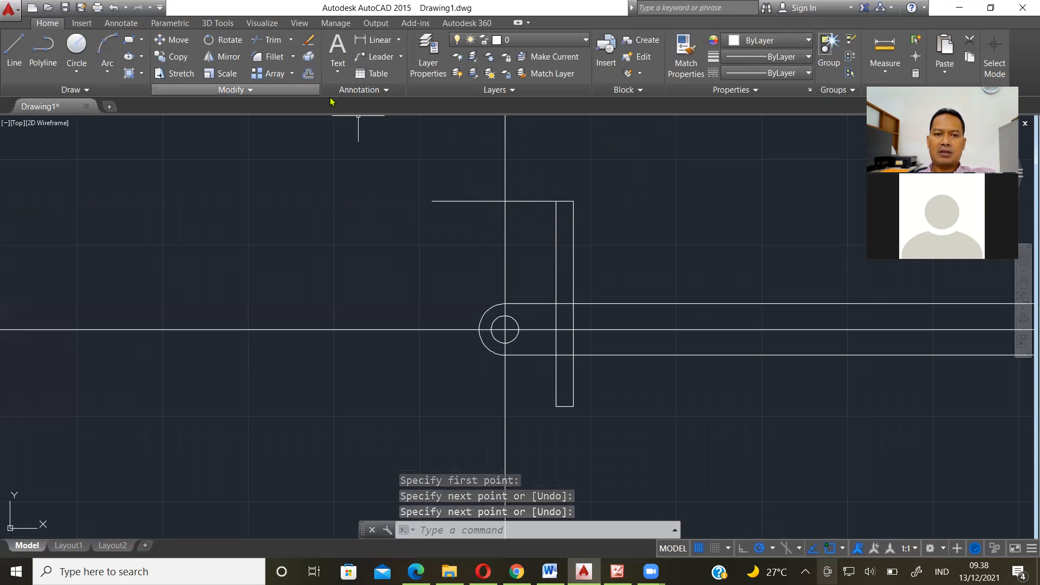
Offset the horizontal line at the plate's upper end downward by 15 and delete the original line beside the plate.
{"action": "left_click", "coordinate": [309, 73]}
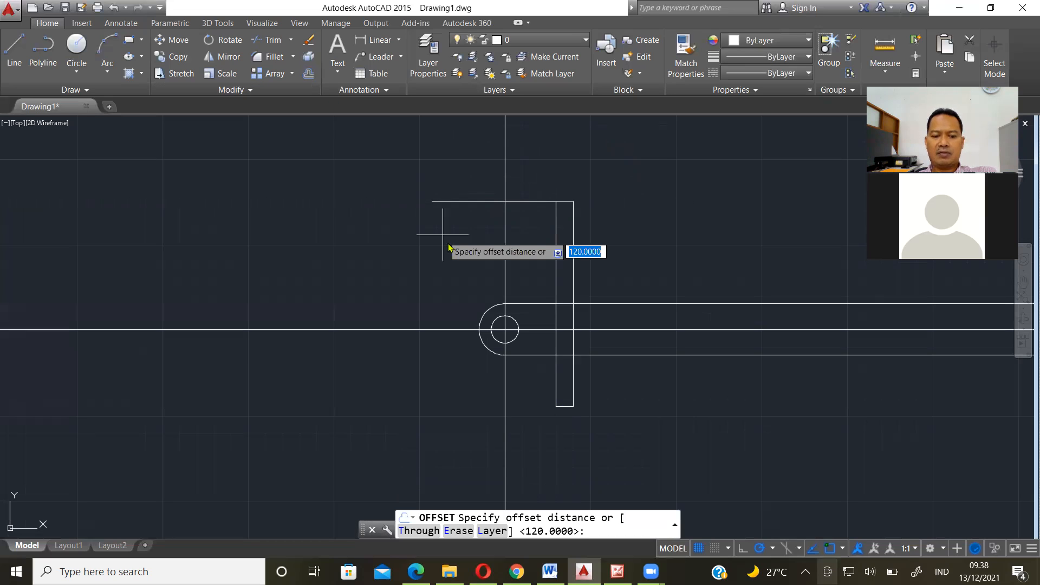
{"action": "type", "text": "15"}
{"action": "key", "text": "Return"}
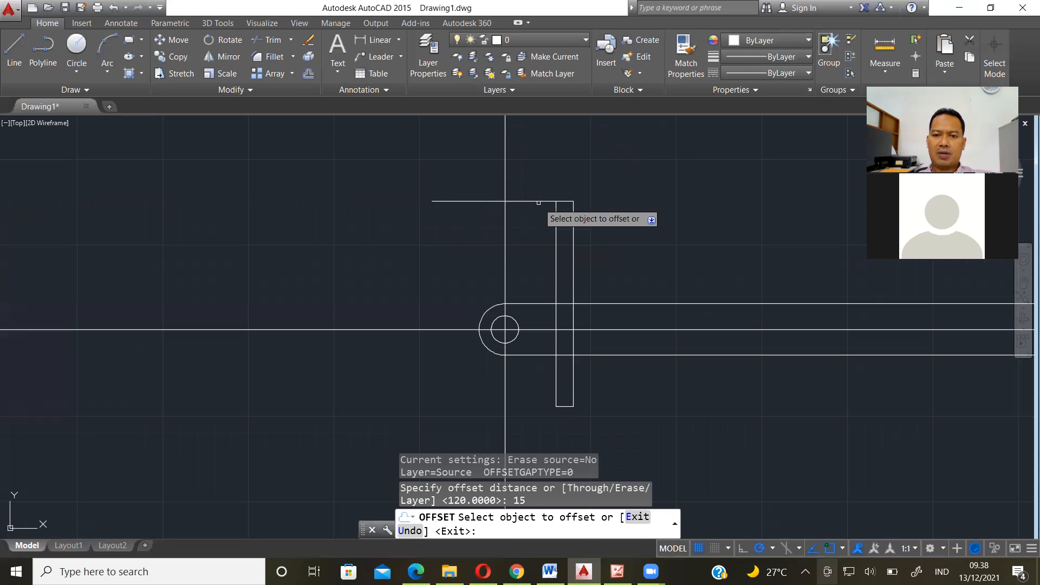
{"action": "left_click", "coordinate": [539, 202]}
{"action": "left_click", "coordinate": [524, 252]}
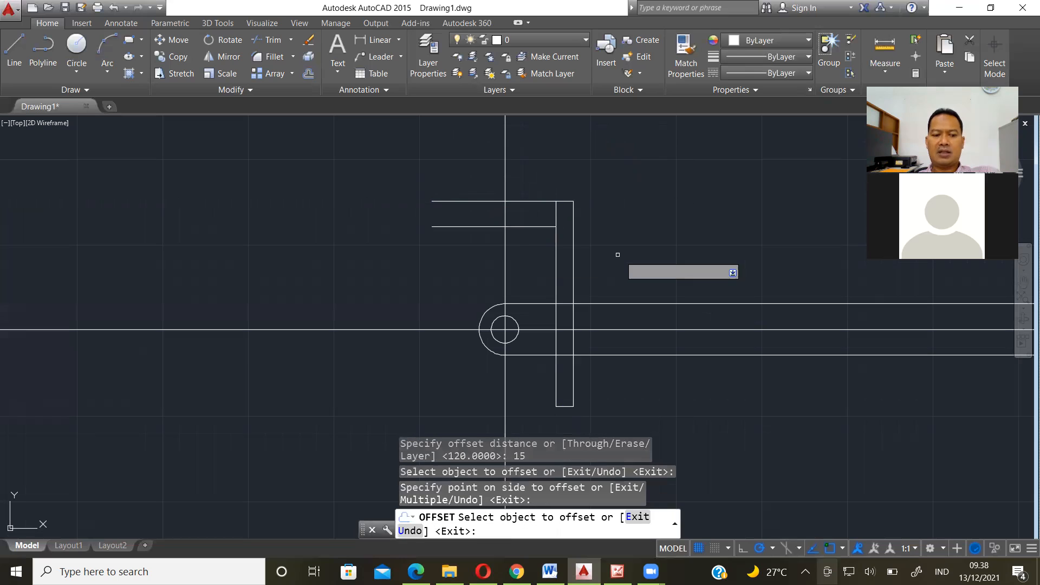
{"action": "key", "text": "Return"}
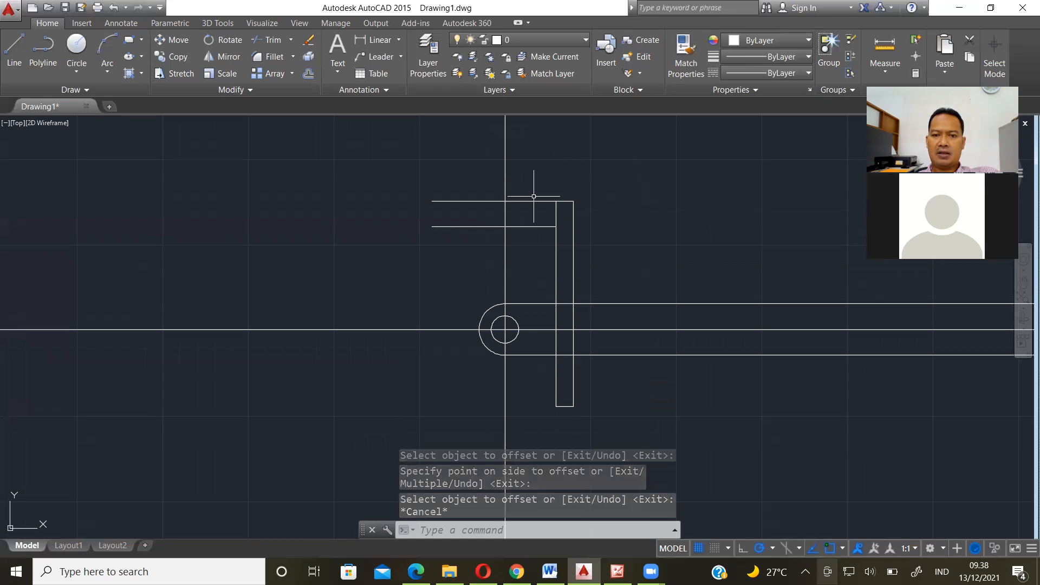
{"action": "left_click", "coordinate": [535, 200]}
{"action": "key", "text": "Delete"}
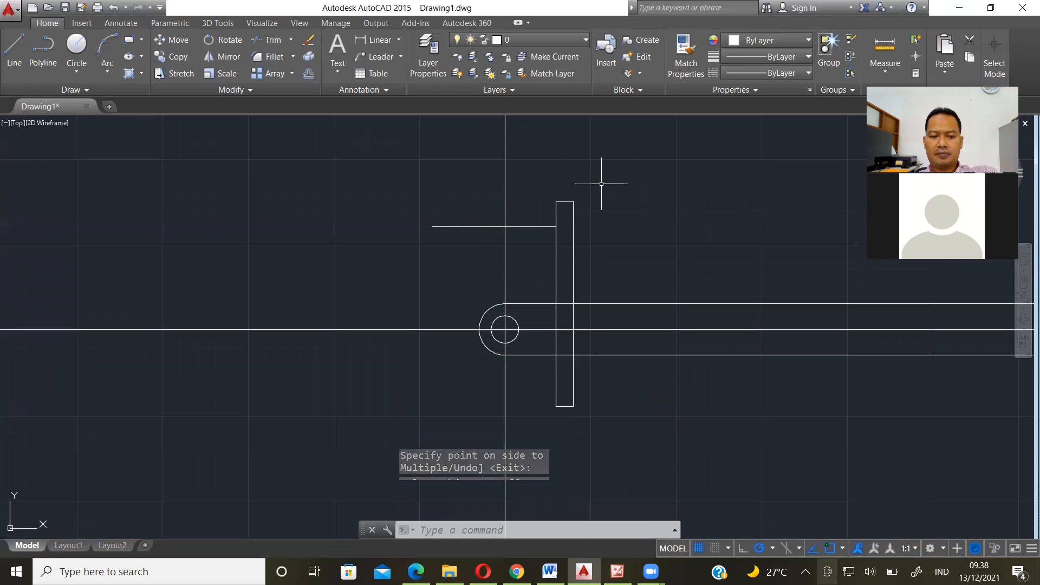
Check the rib in the reference image and trim the part of its upper horizontal line that extends left of the sloped line.
{"action": "key", "text": "alt+Tab"}
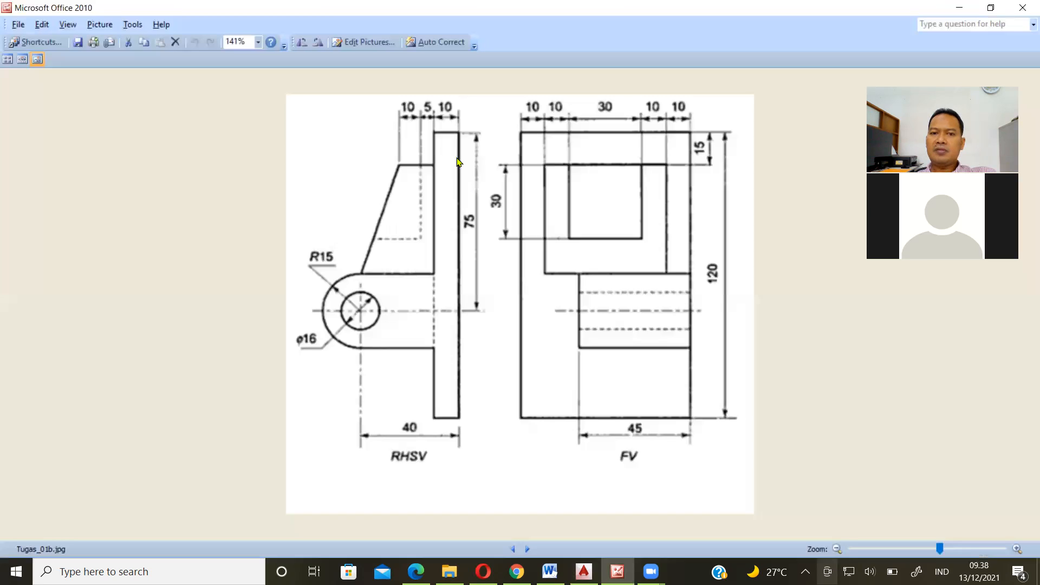
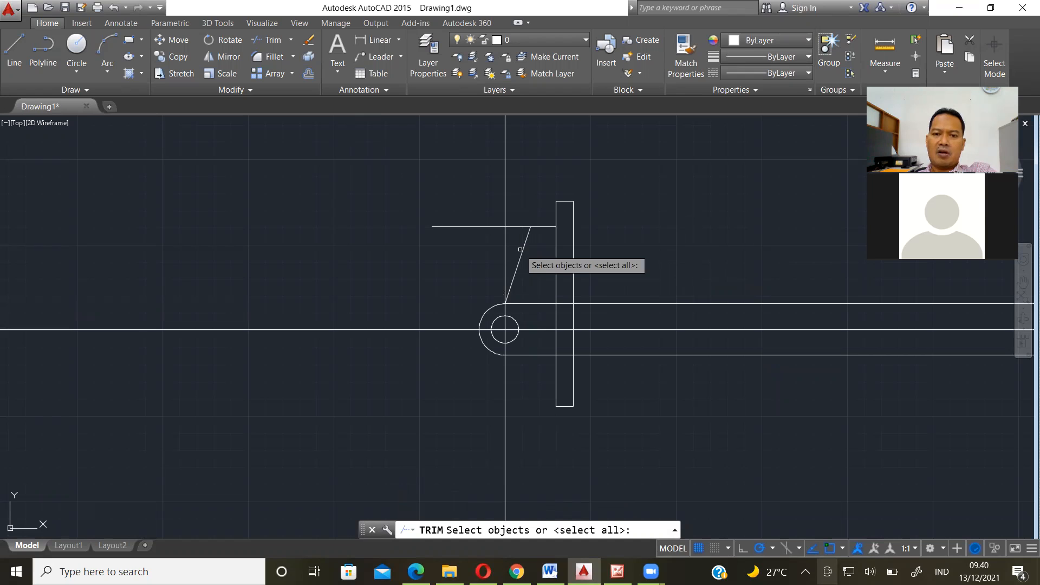
{"action": "left_click", "coordinate": [522, 254]}
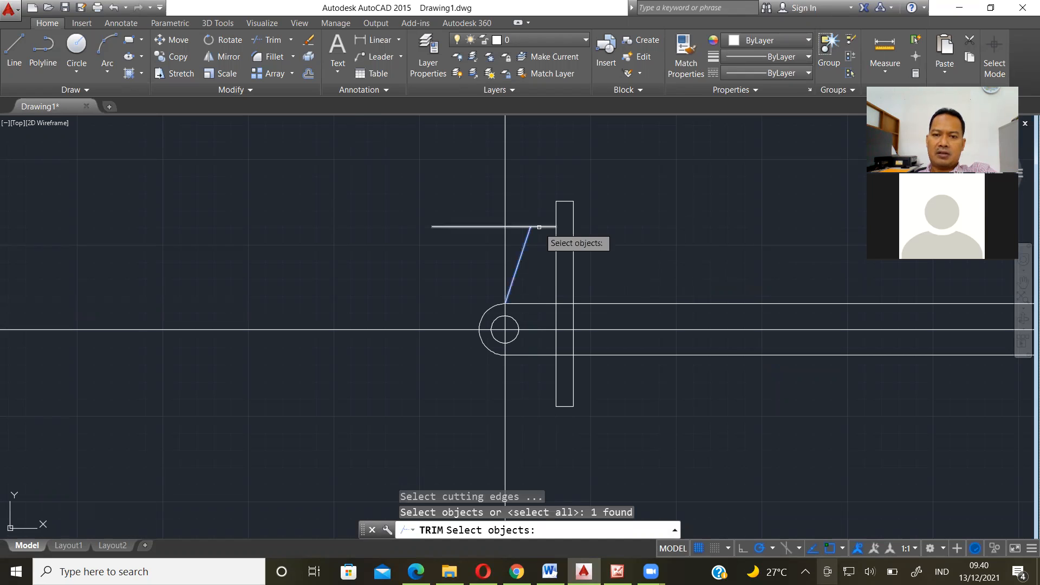
{"action": "left_click", "coordinate": [539, 227]}
{"action": "key", "text": "Return"}
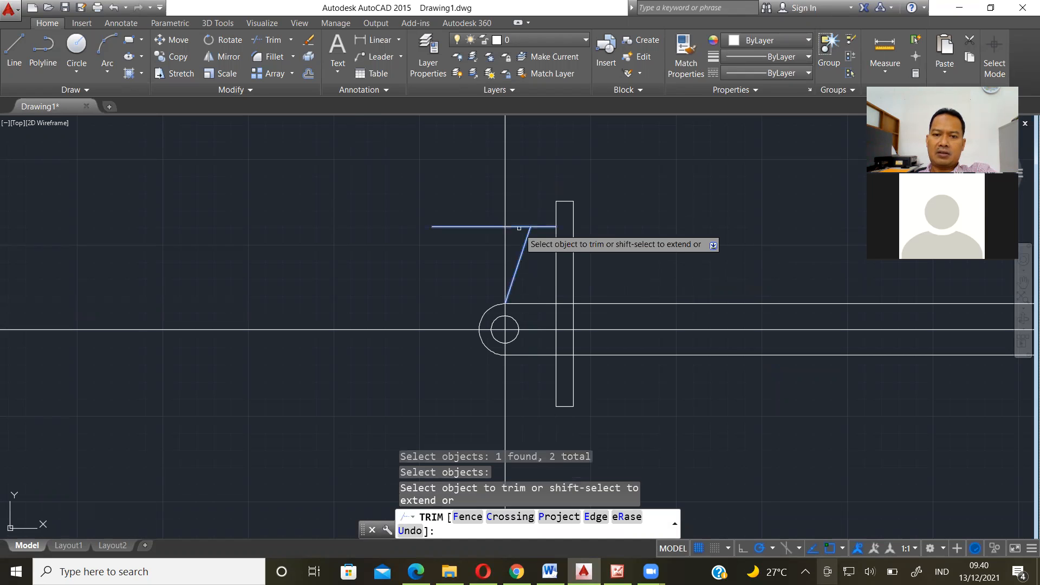
{"action": "left_click", "coordinate": [518, 227]}
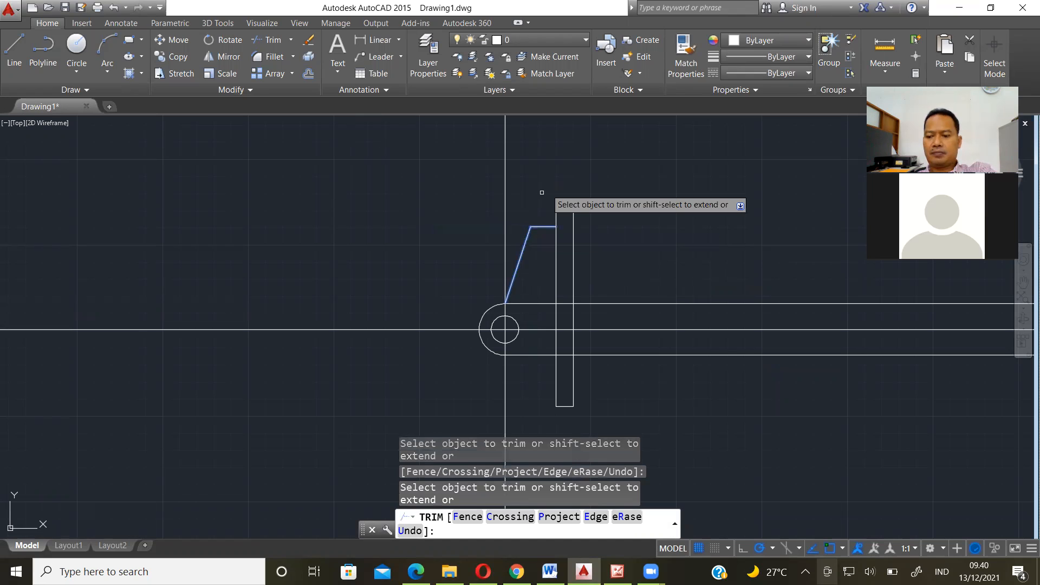
{"action": "key", "text": "Return"}
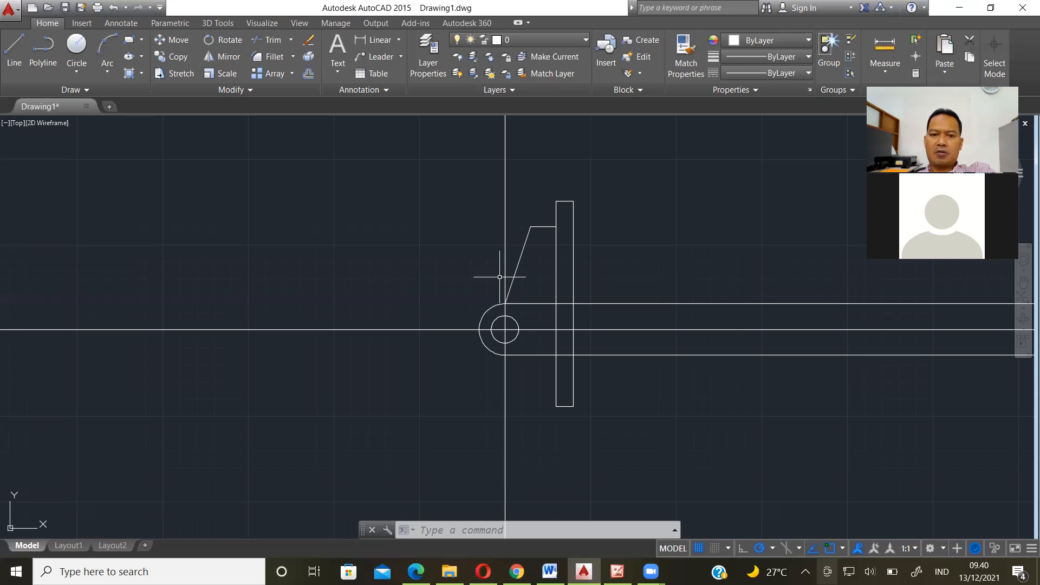
Trim both horizontal lug lines at the back plate's left vertical, removing everything to its right.
{"action": "type", "text": "tr"}
{"action": "key", "text": "Return"}
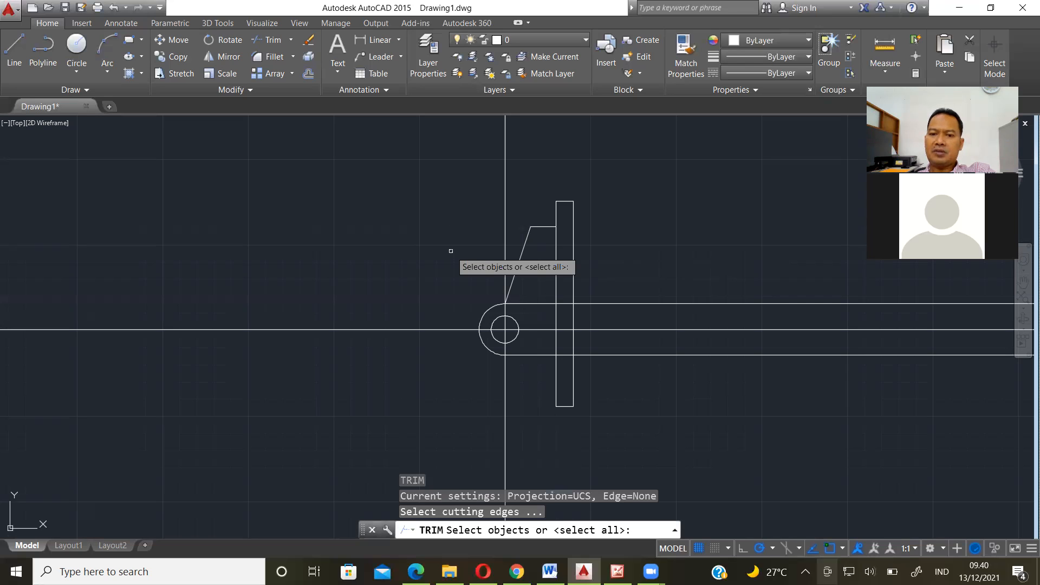
{"action": "left_click", "coordinate": [556, 274]}
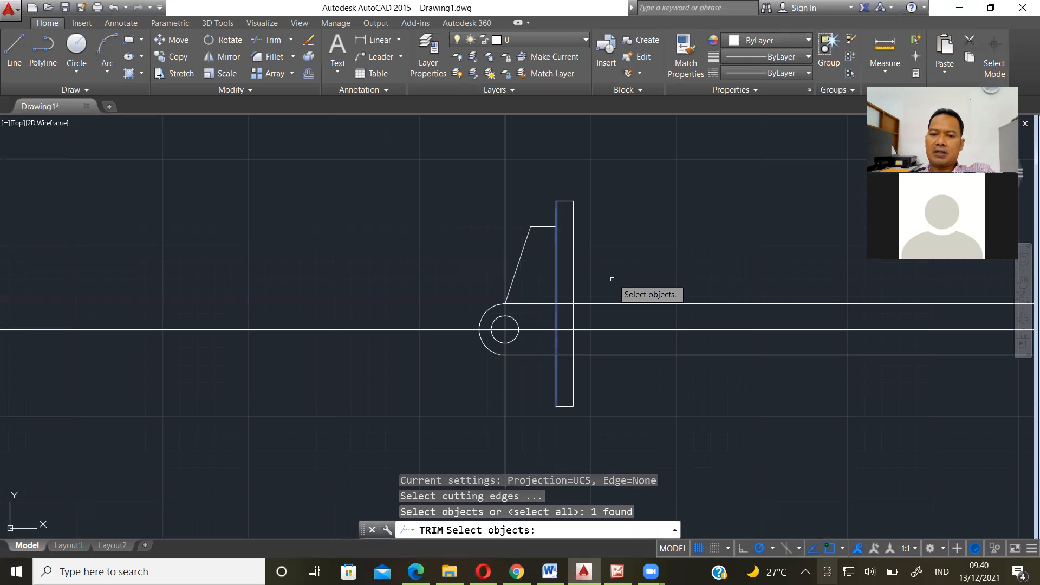
{"action": "key", "text": "Return"}
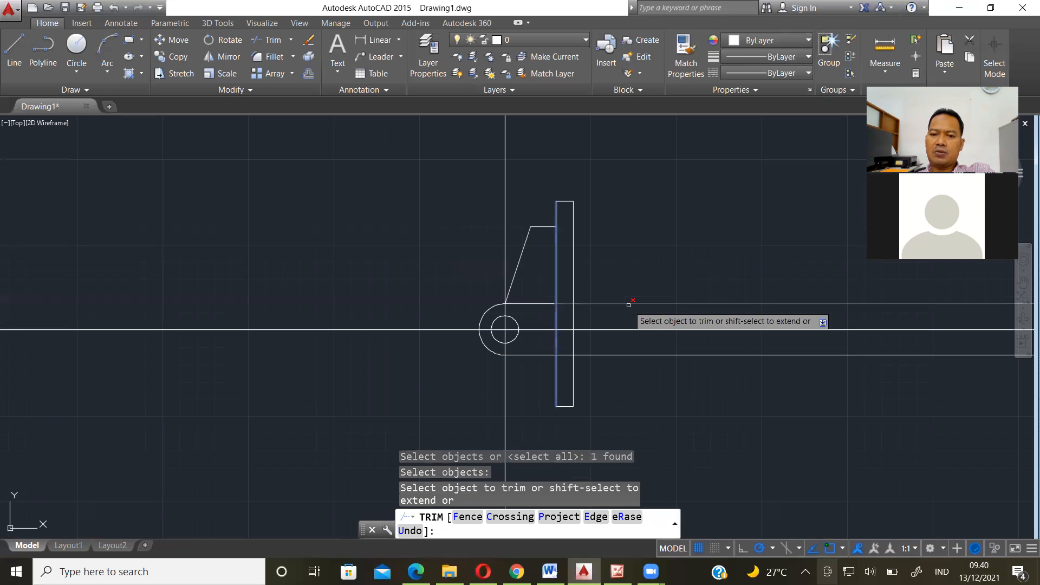
{"action": "left_click", "coordinate": [629, 304]}
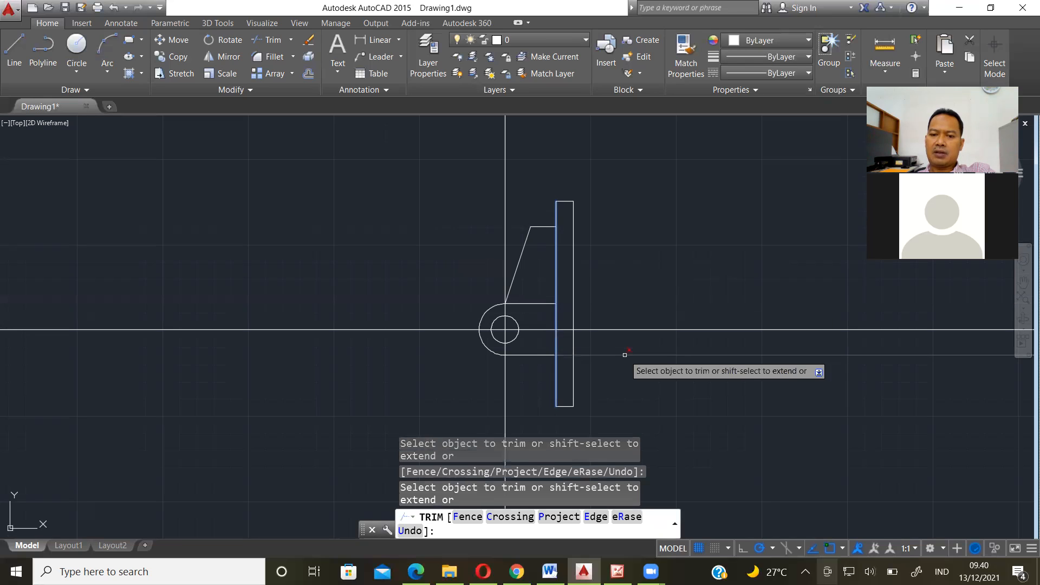
{"action": "left_click", "coordinate": [624, 355]}
{"action": "key", "text": "Return"}
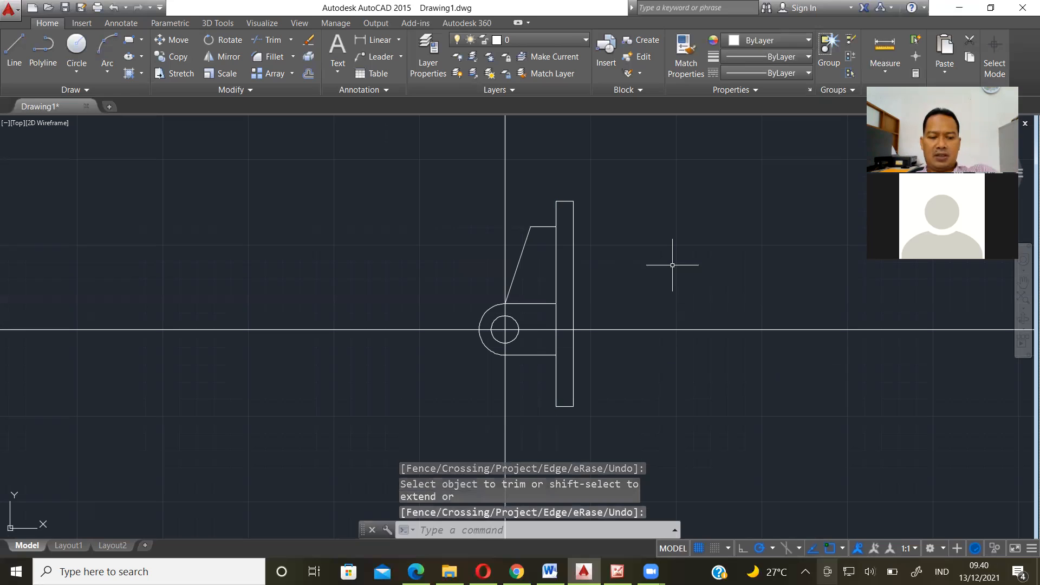
Check the front view in the reference image and offset the back plate's right vertical 30 to the right.
{"action": "key", "text": "alt+Tab"}
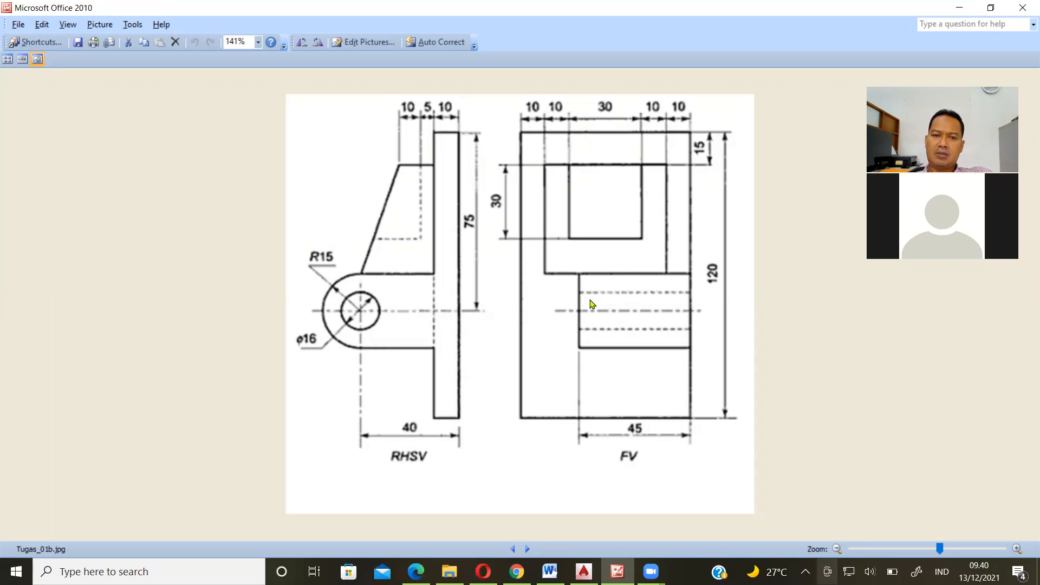
{"action": "key", "text": "alt+Tab"}
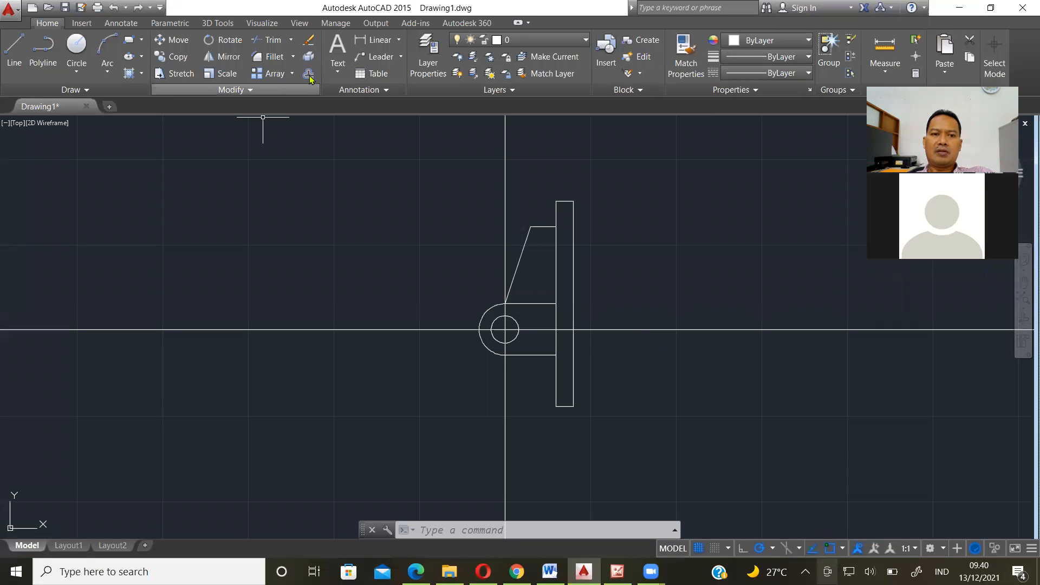
{"action": "type", "text": "30"}
{"action": "key", "text": "Return"}
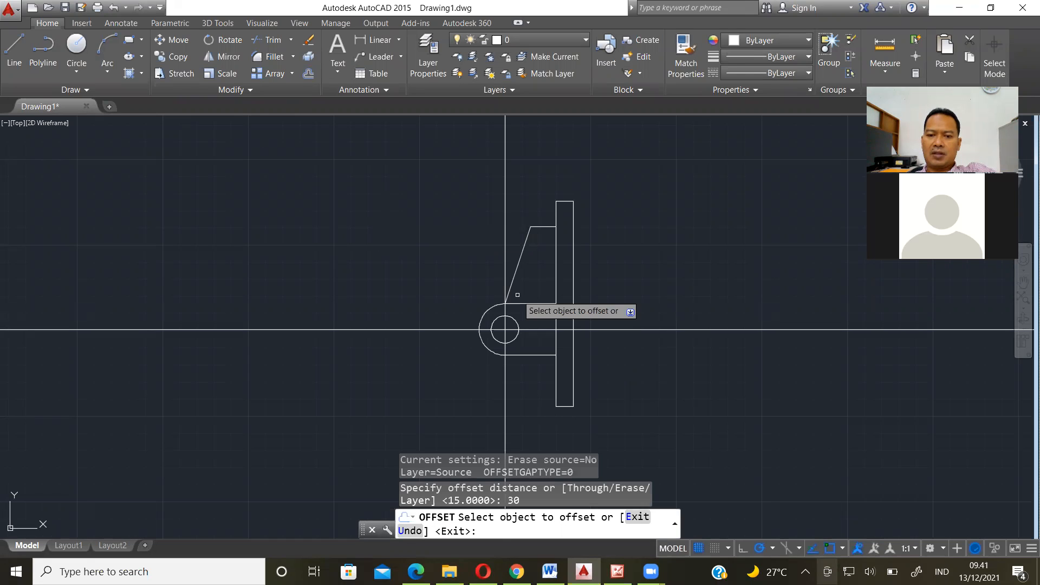
{"action": "left_click", "coordinate": [574, 303]}
{"action": "left_click", "coordinate": [746, 288]}
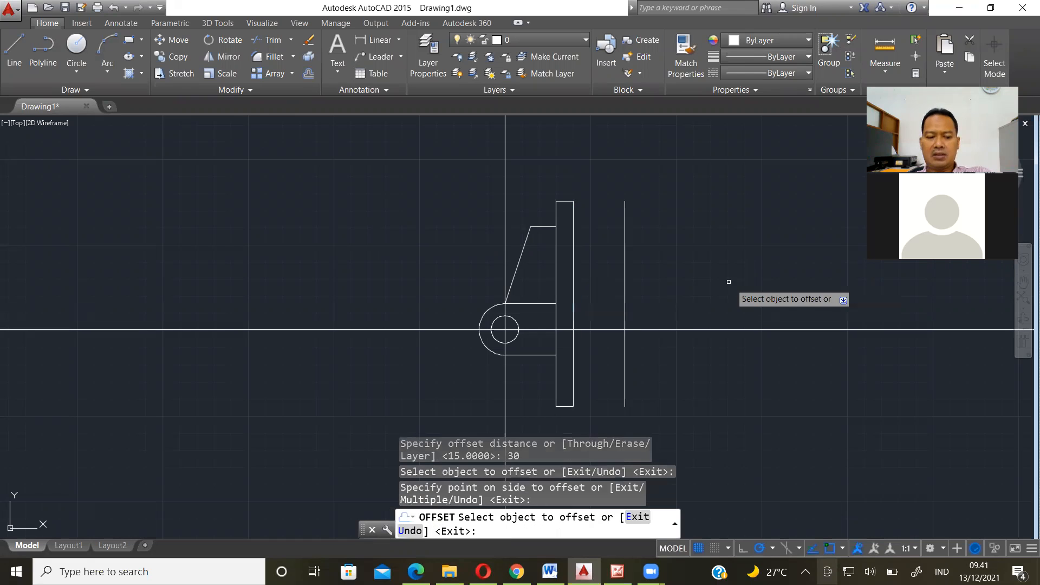
Check the front view's widths in the reference image and offset the separate vertical line 70 to the right.
{"action": "key", "text": "alt+Tab"}
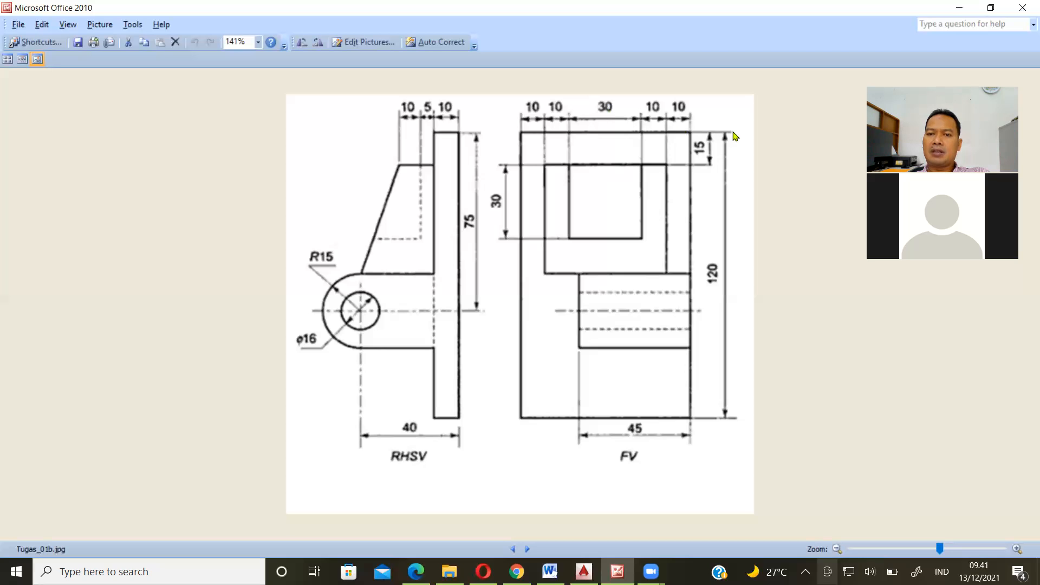
{"action": "key", "text": "alt+Tab"}
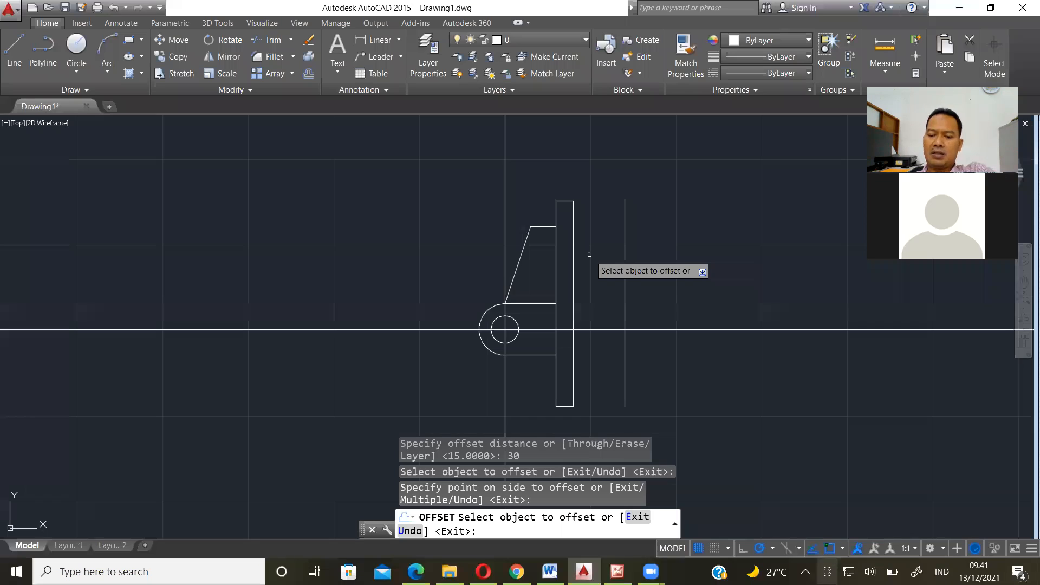
{"action": "key", "text": "Return"}
{"action": "key", "text": "Return"}
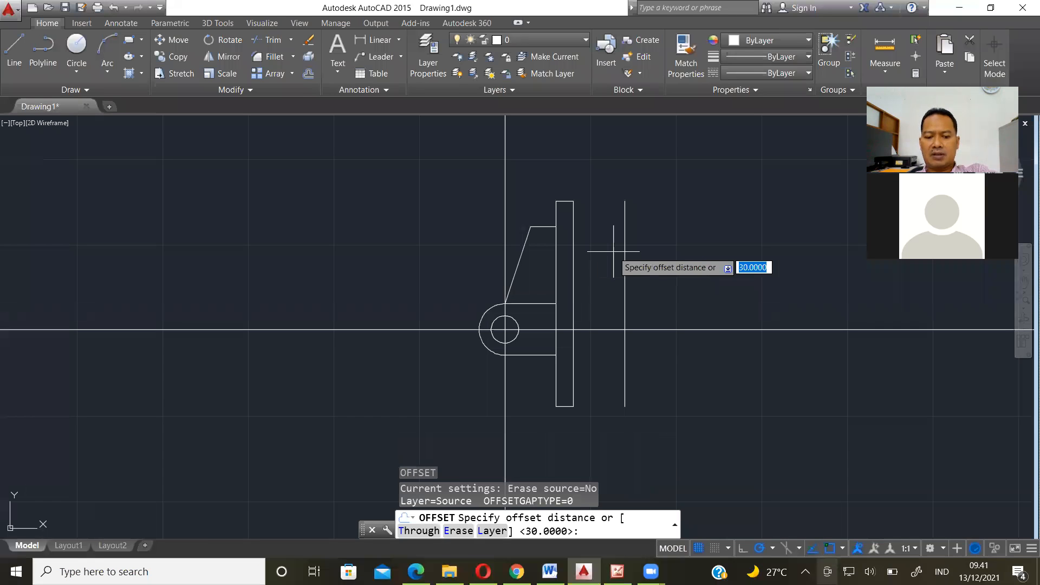
{"action": "type", "text": "7"}
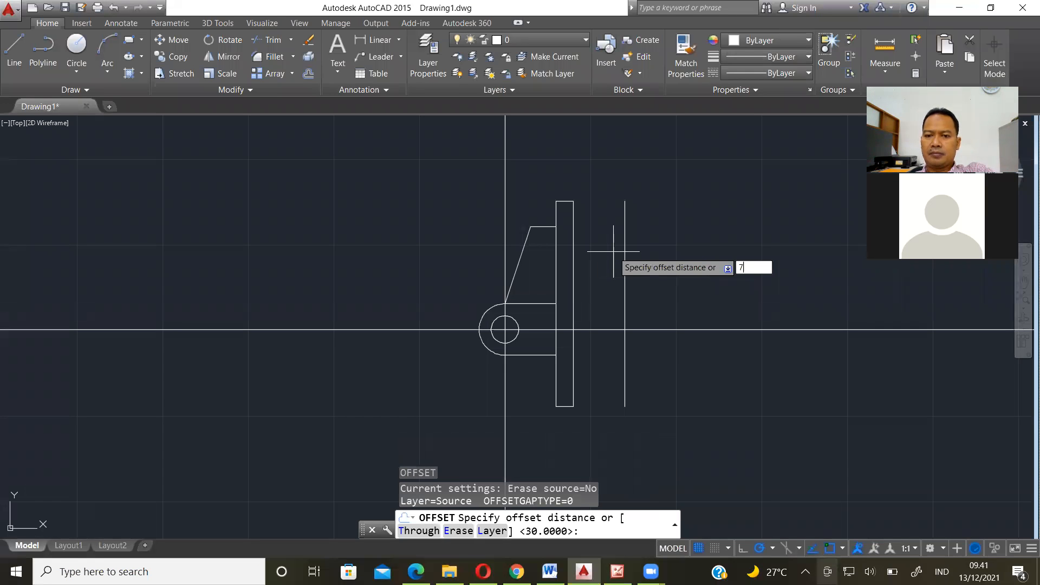
{"action": "type", "text": "0"}
{"action": "key", "text": "Return"}
{"action": "left_click", "coordinate": [625, 271]}
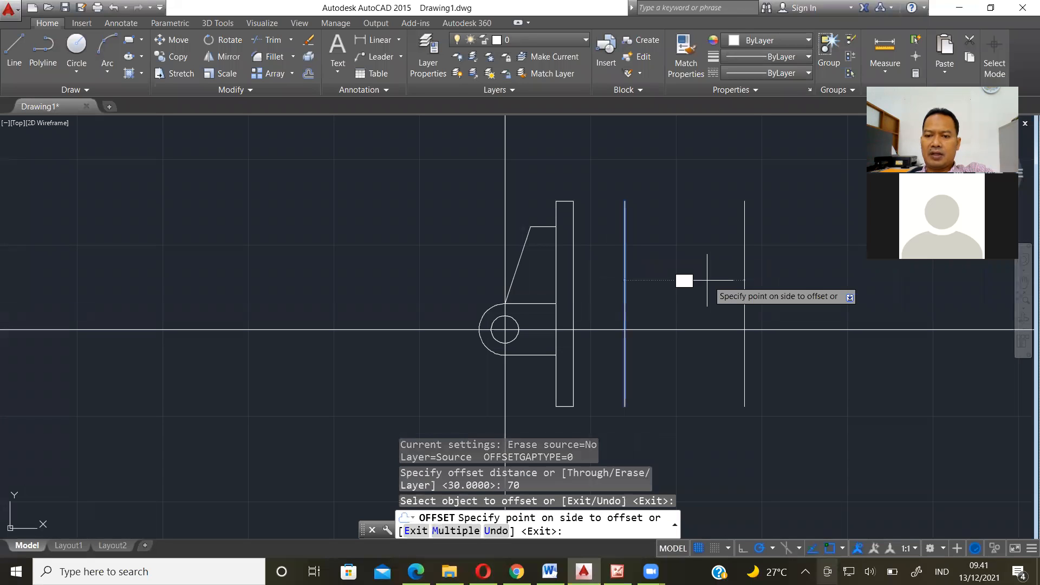
{"action": "left_click", "coordinate": [707, 280]}
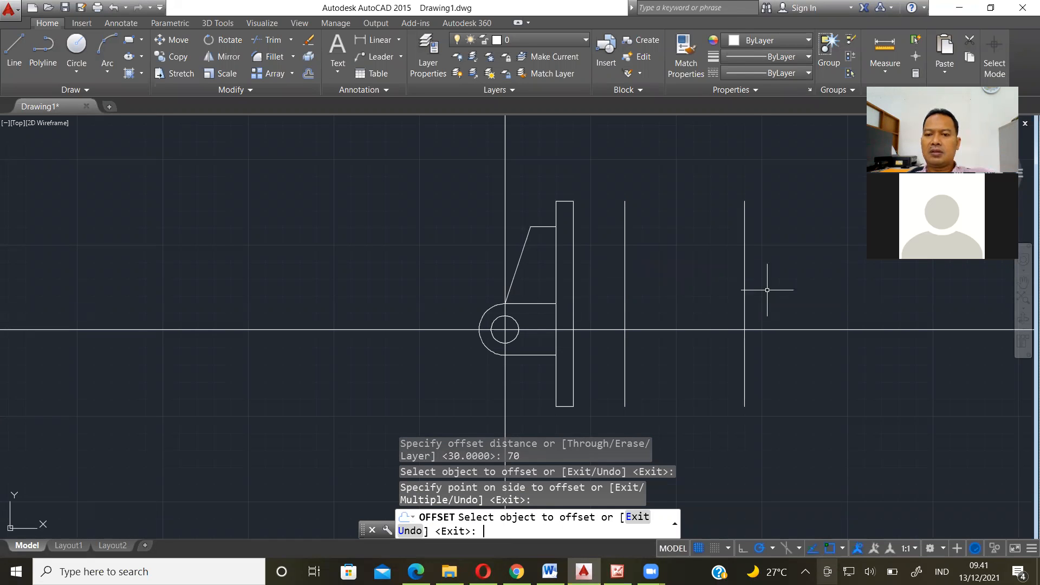
{"action": "key", "text": "Return"}
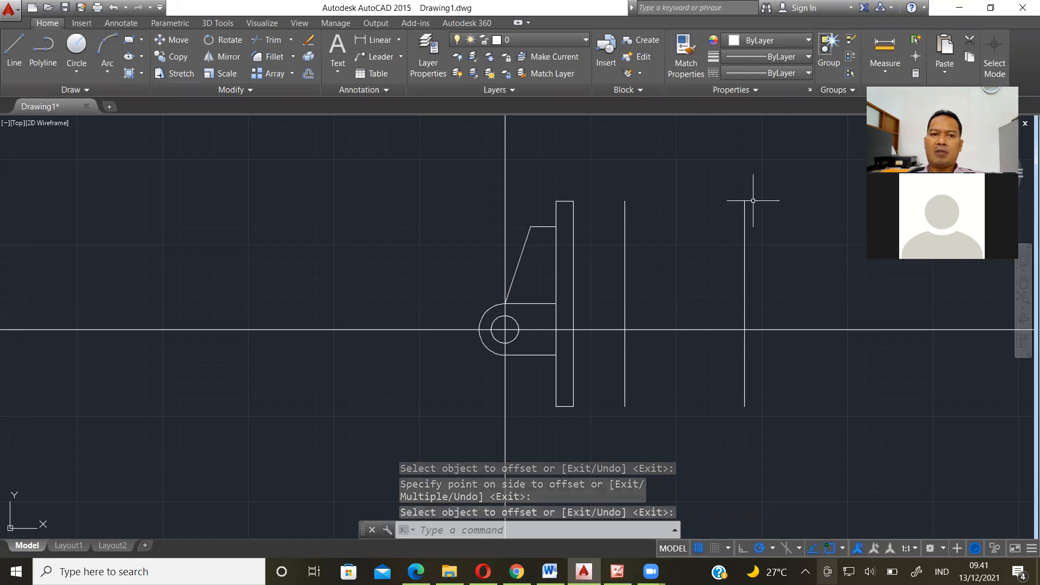
Draw two horizontal lines joining the upper and lower ends of the front view's verticals to close the 70-wide rectangle.
{"action": "left_click", "coordinate": [15, 44]}
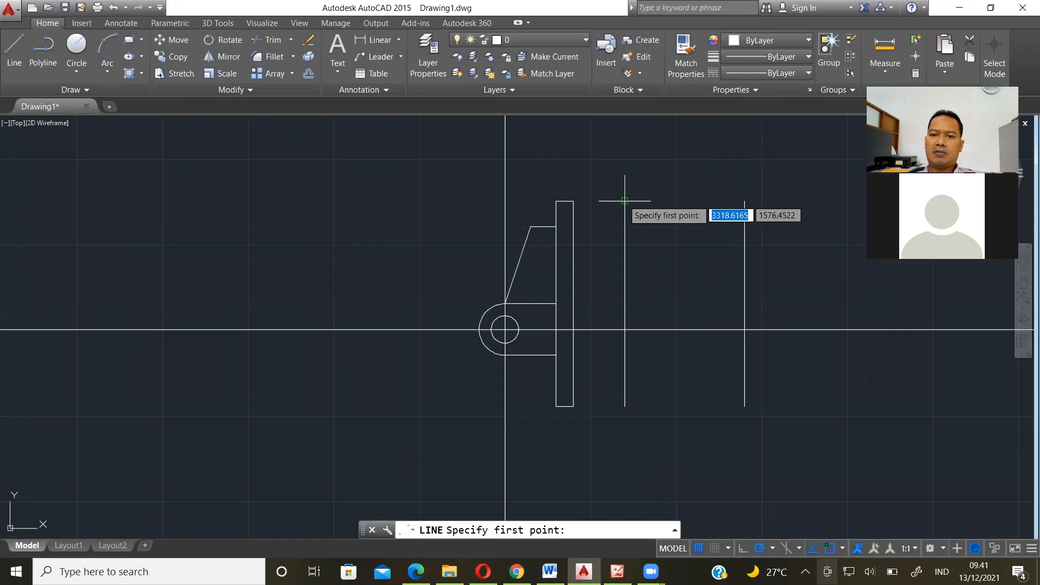
{"action": "left_click", "coordinate": [625, 200]}
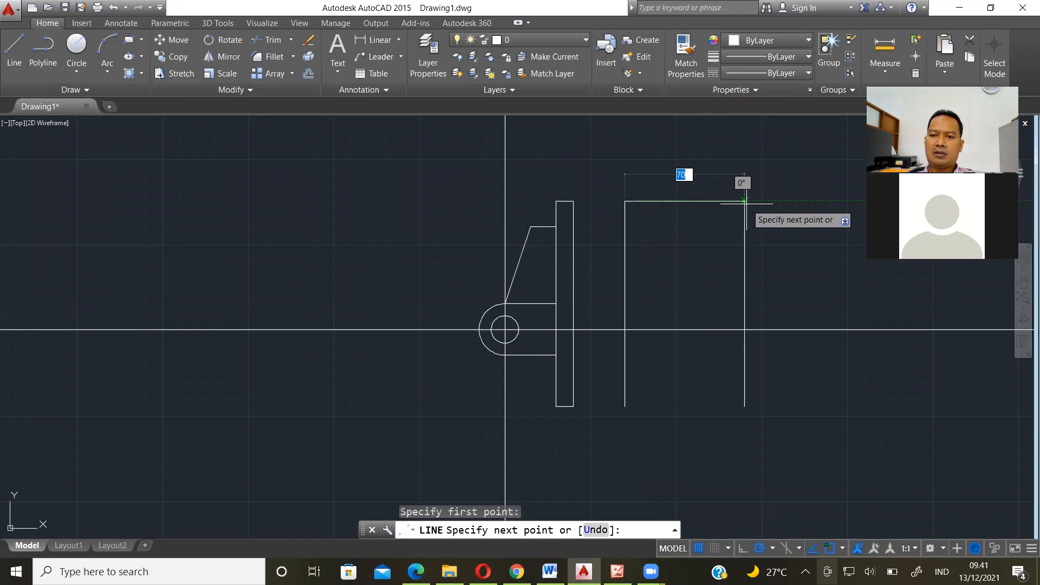
{"action": "left_click", "coordinate": [744, 201]}
{"action": "key", "text": "Return"}
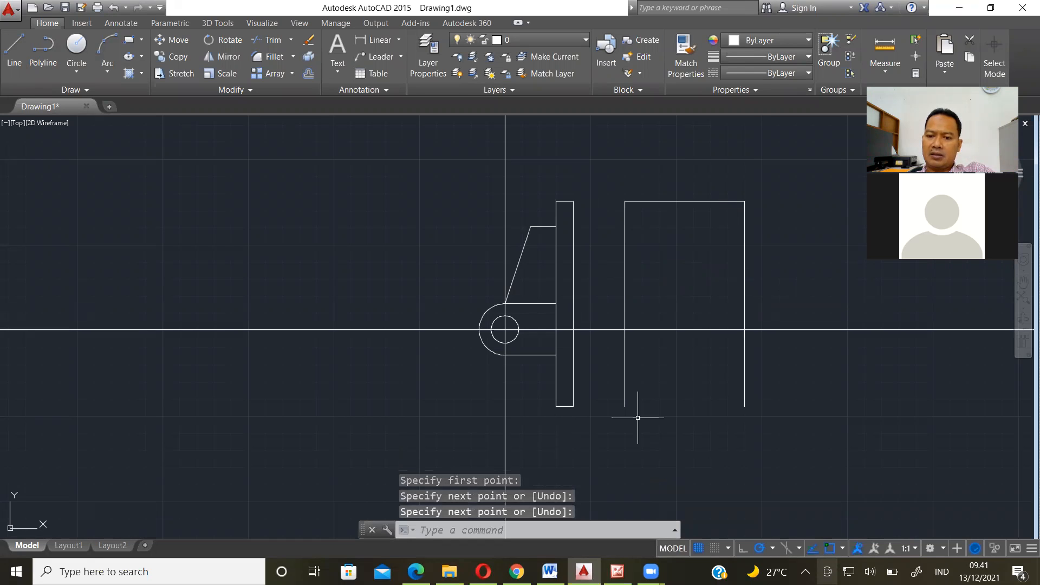
{"action": "key", "text": "Return"}
{"action": "left_click", "coordinate": [620, 403]}
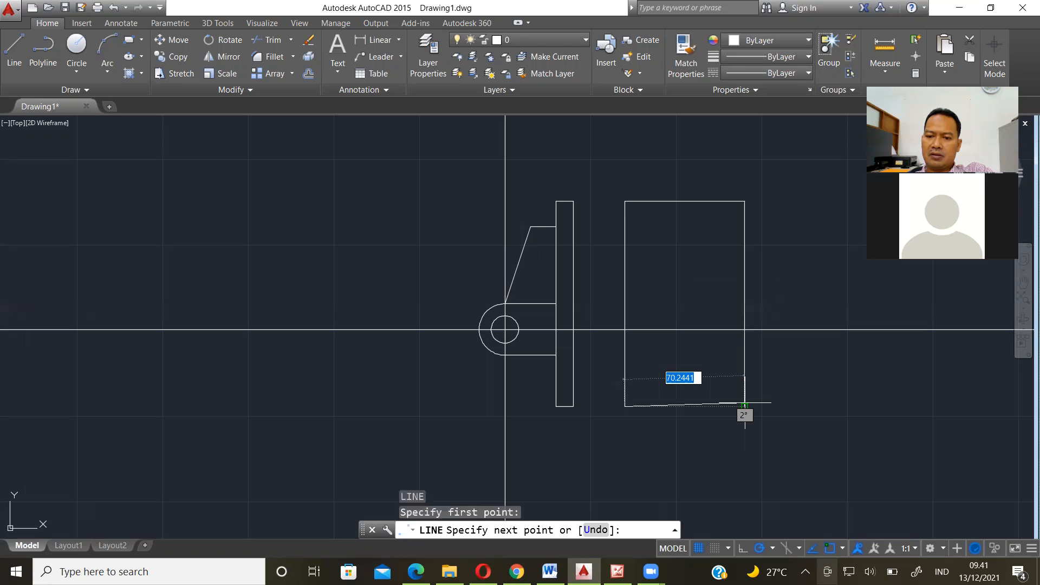
{"action": "left_click", "coordinate": [745, 405]}
{"action": "key", "text": "Return"}
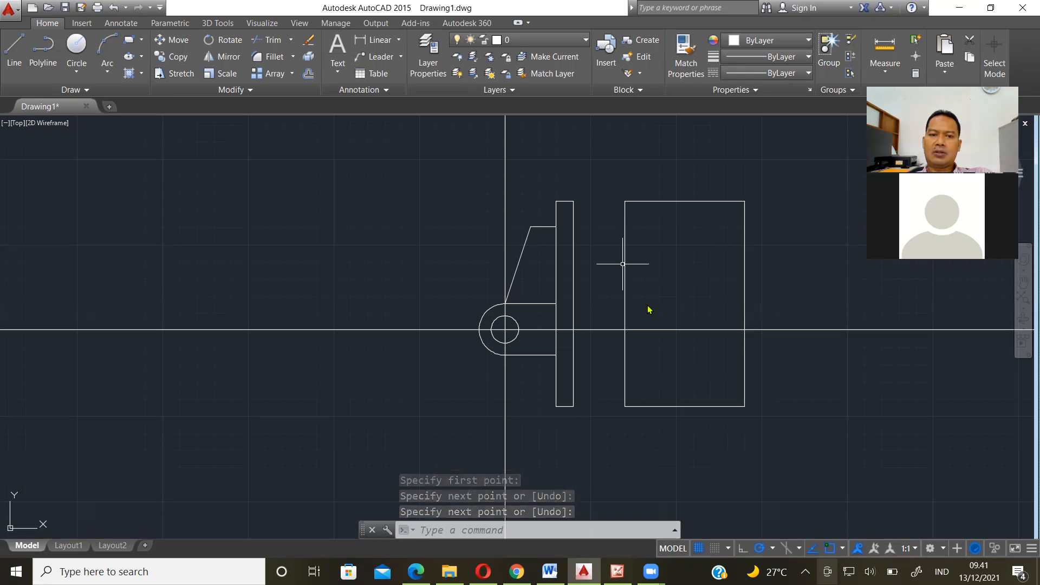
Check the front view in the reference image and offset the rectangle's upper edge 15 downward.
{"action": "key", "text": "alt+Tab"}
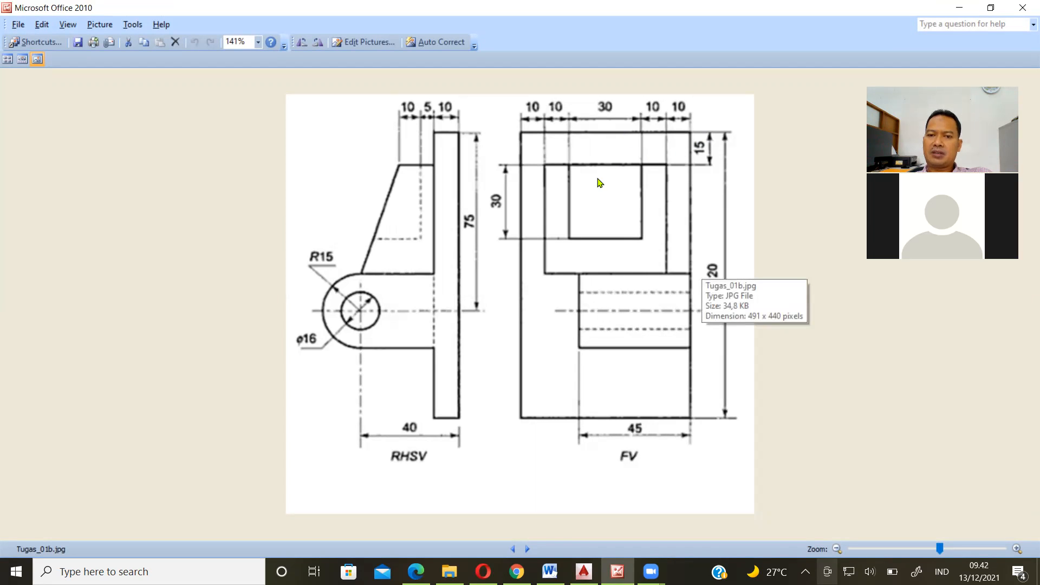
{"action": "key", "text": "alt+Tab"}
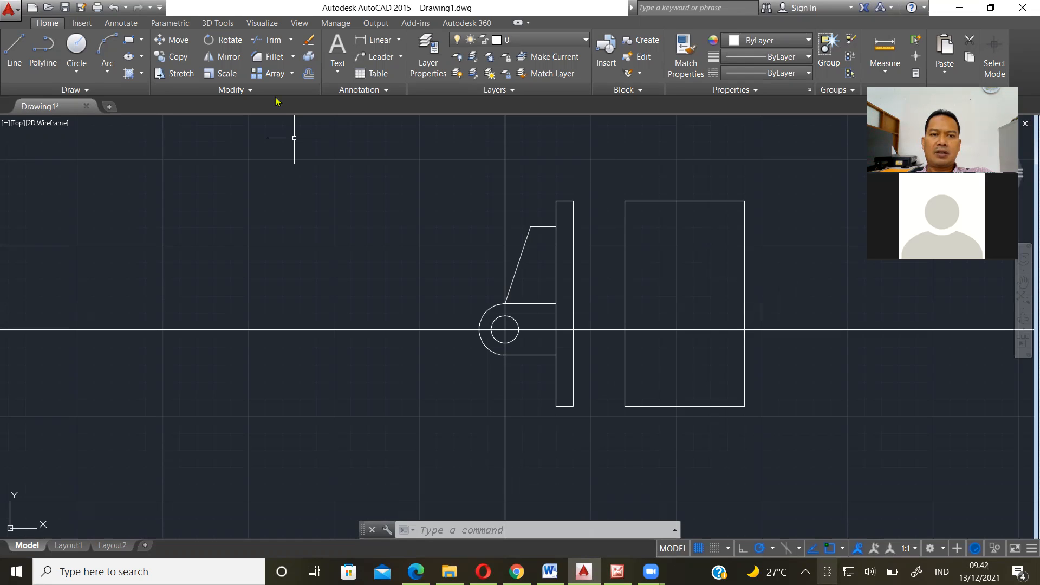
{"action": "left_click", "coordinate": [310, 74]}
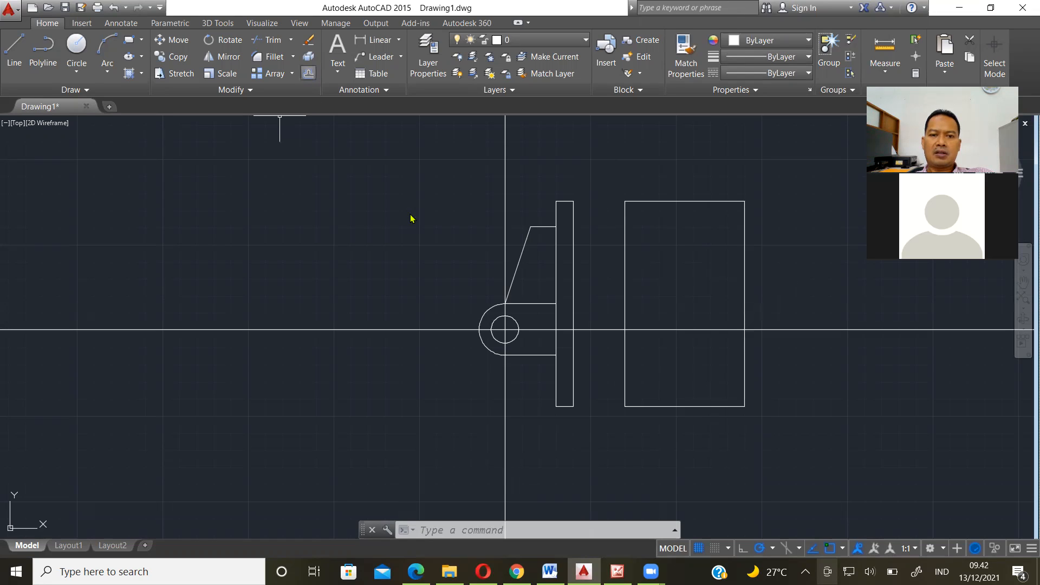
{"action": "type", "text": "15"}
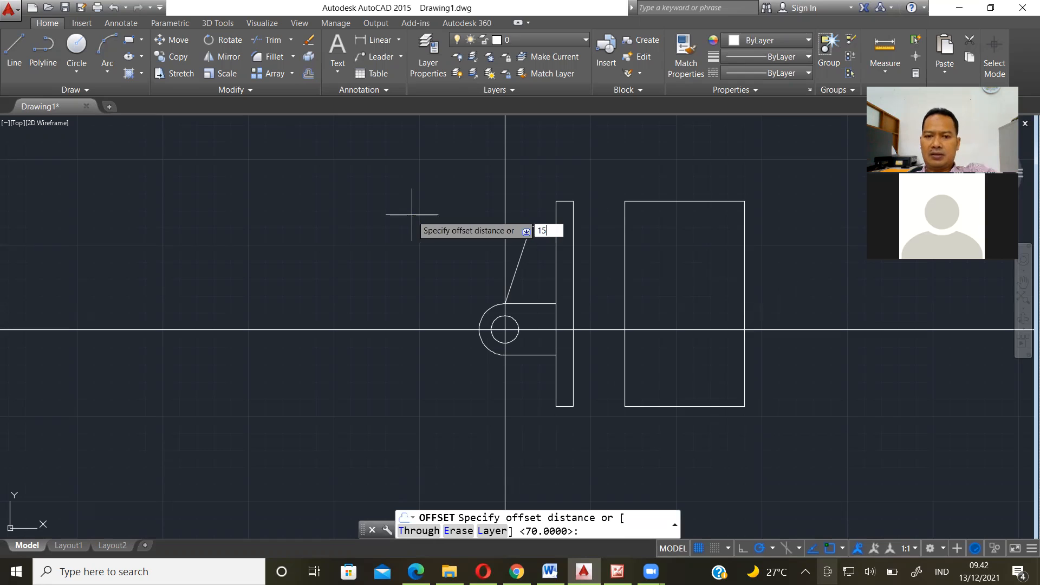
{"action": "key", "text": "Return"}
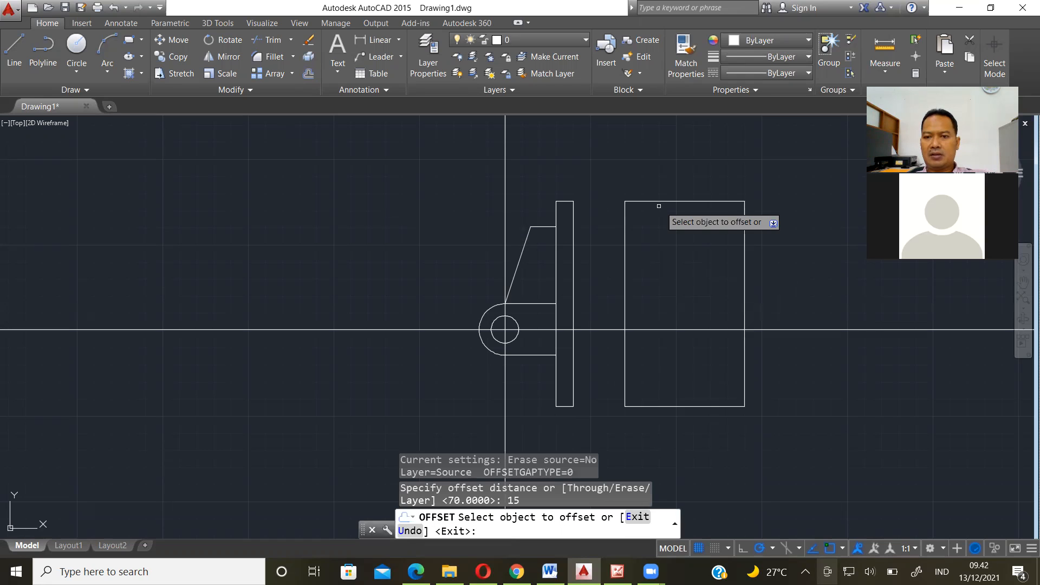
{"action": "left_click", "coordinate": [690, 202]}
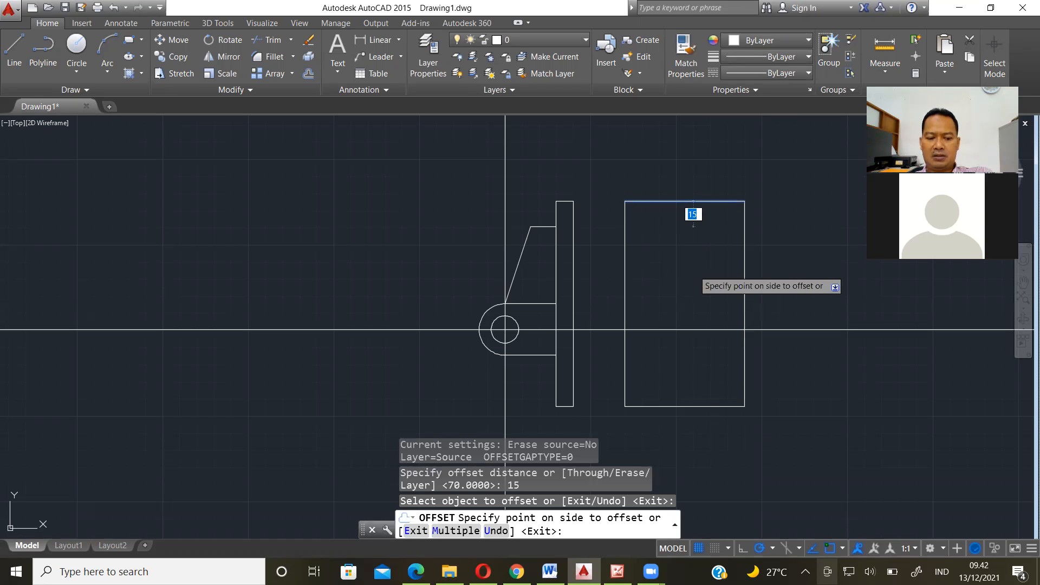
{"action": "left_click", "coordinate": [690, 263]}
Check the side margins in the reference image and offset both outer verticals of the front view 10 inward.
{"action": "key", "text": "alt+Tab"}
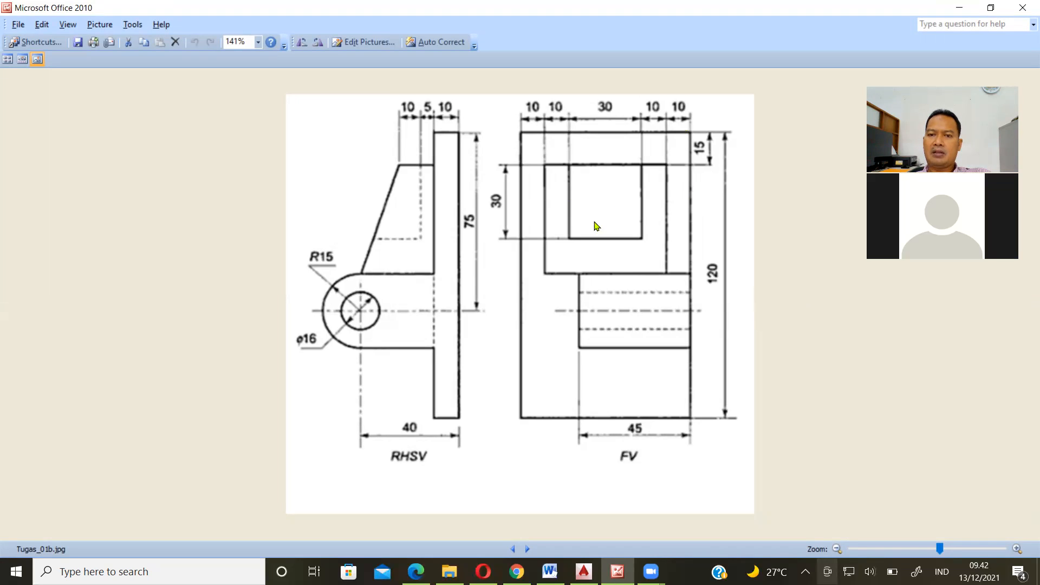
{"action": "key", "text": "alt+Tab"}
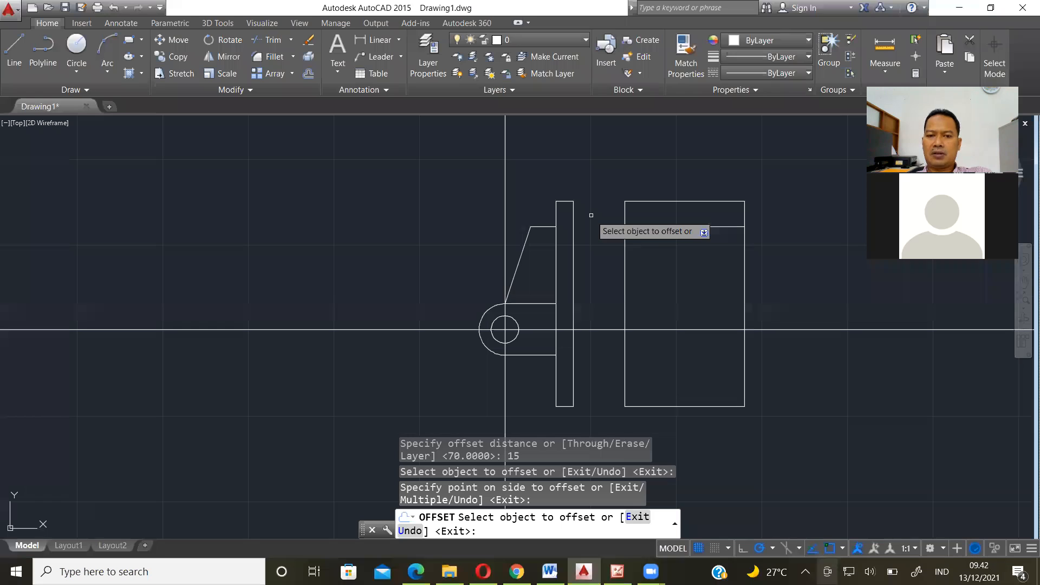
{"action": "key", "text": "Return"}
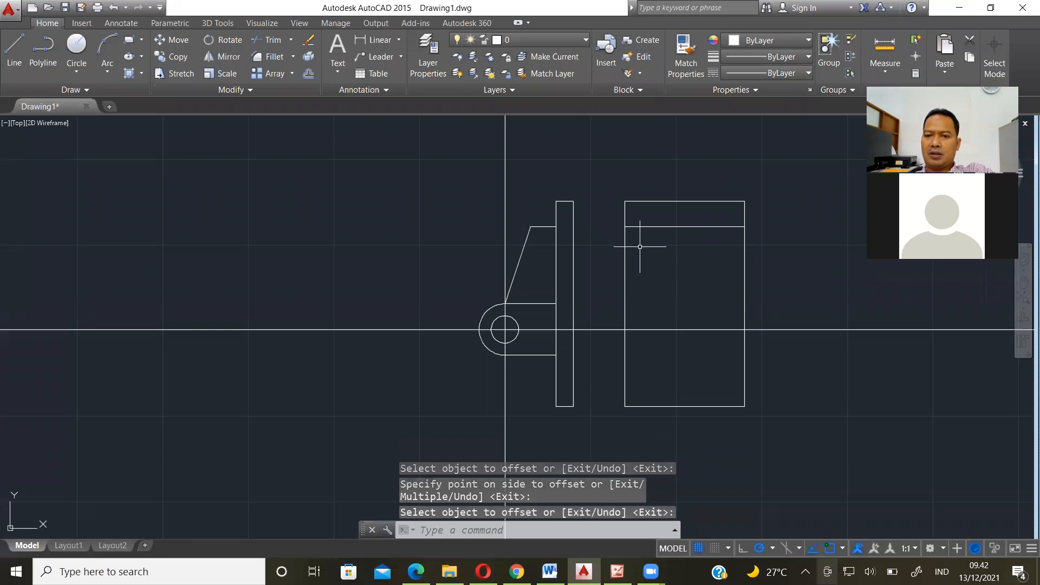
{"action": "key", "text": "Return"}
{"action": "type", "text": "10"}
{"action": "key", "text": "Return"}
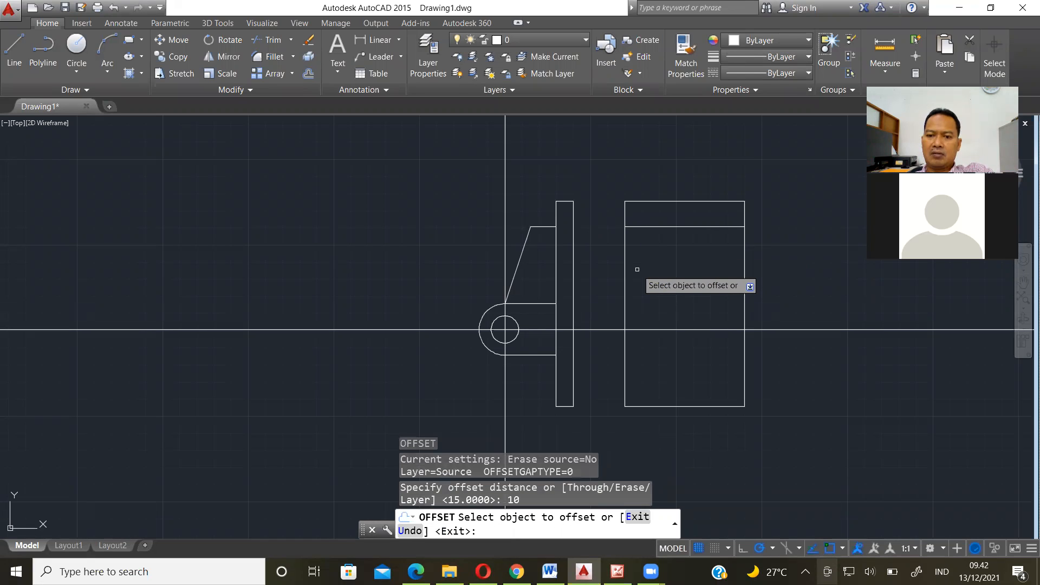
{"action": "left_click", "coordinate": [627, 283]}
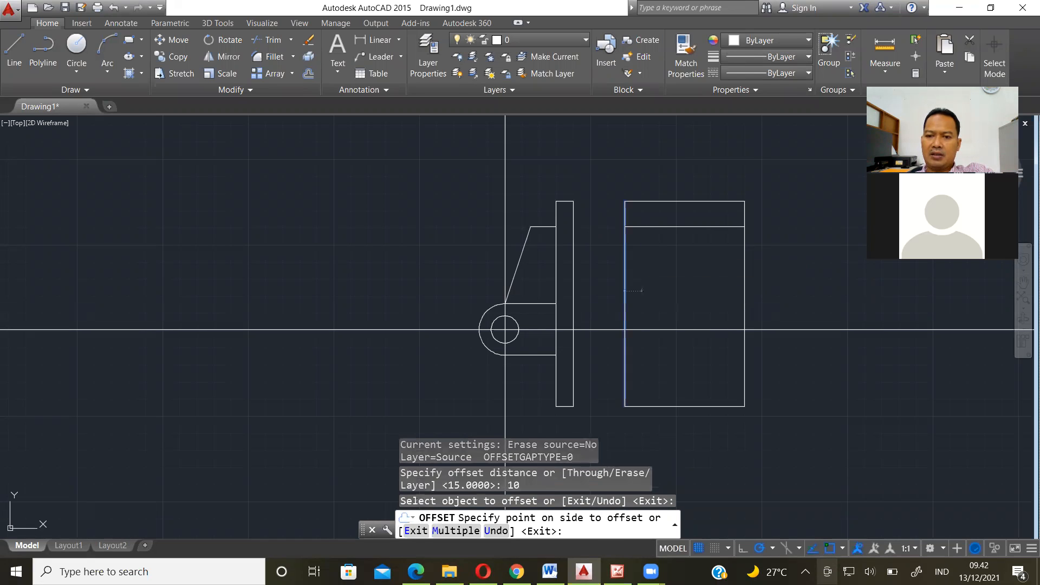
{"action": "left_click", "coordinate": [642, 290]}
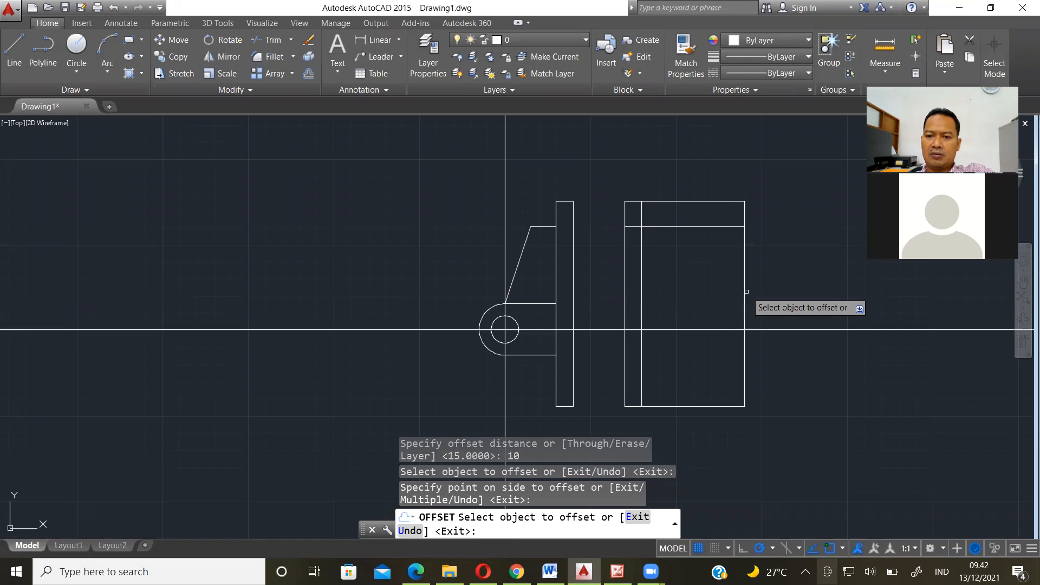
{"action": "left_click", "coordinate": [747, 292]}
{"action": "left_click", "coordinate": [745, 291]}
{"action": "left_click", "coordinate": [713, 284]}
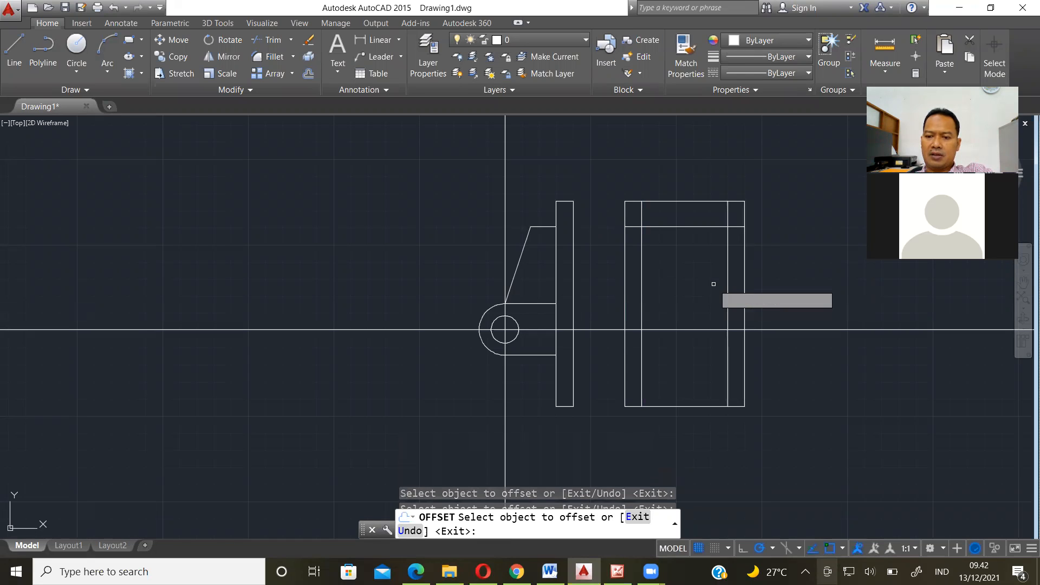
{"action": "key", "text": "Return"}
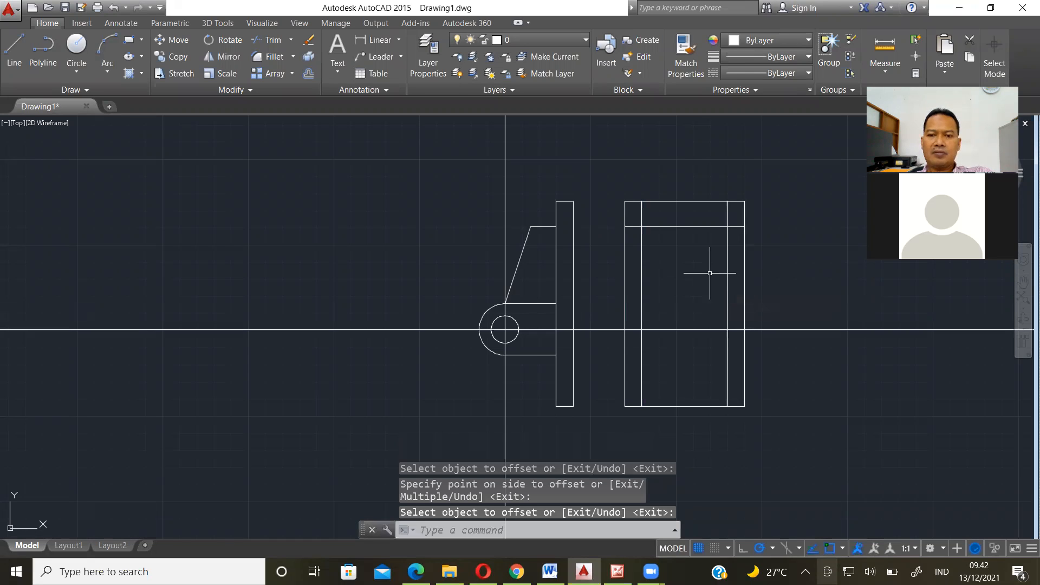
Check the reference image and project the lug's upper edge with a horizontal line from the back plate past the front view's far side.
{"action": "key", "text": "alt+Tab"}
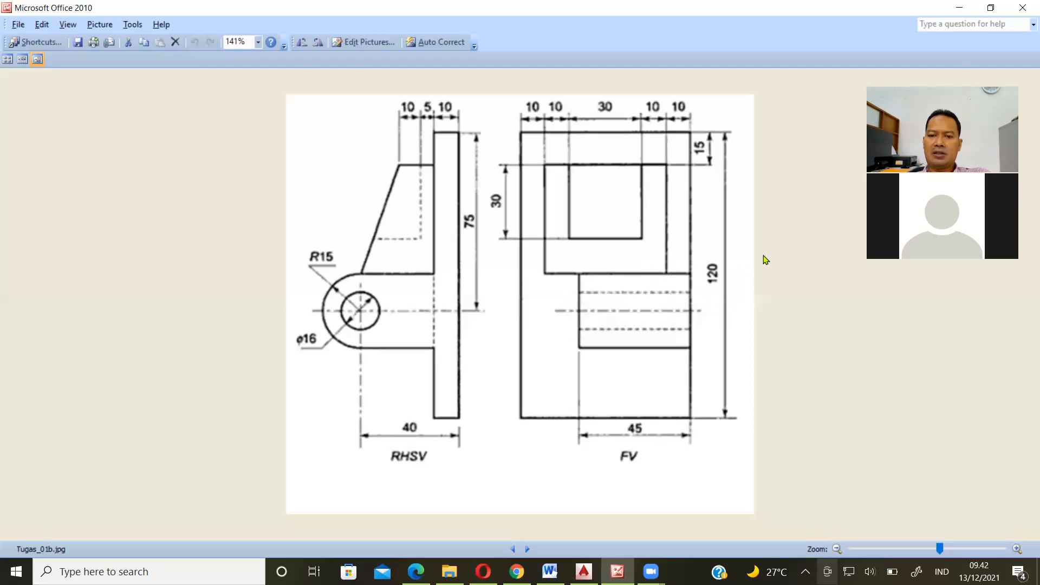
{"action": "key", "text": "alt+Tab"}
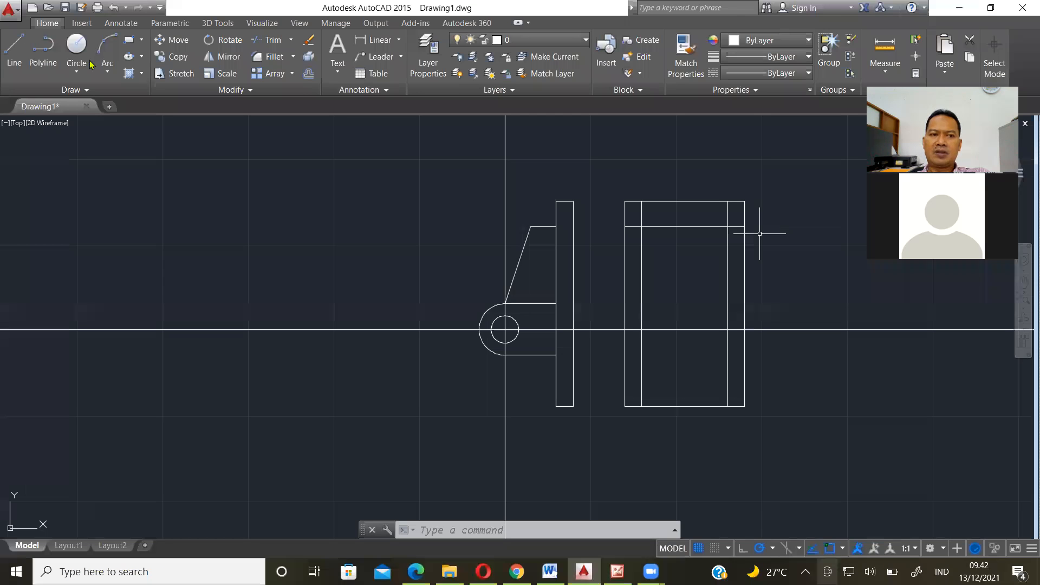
{"action": "left_click", "coordinate": [13, 50]}
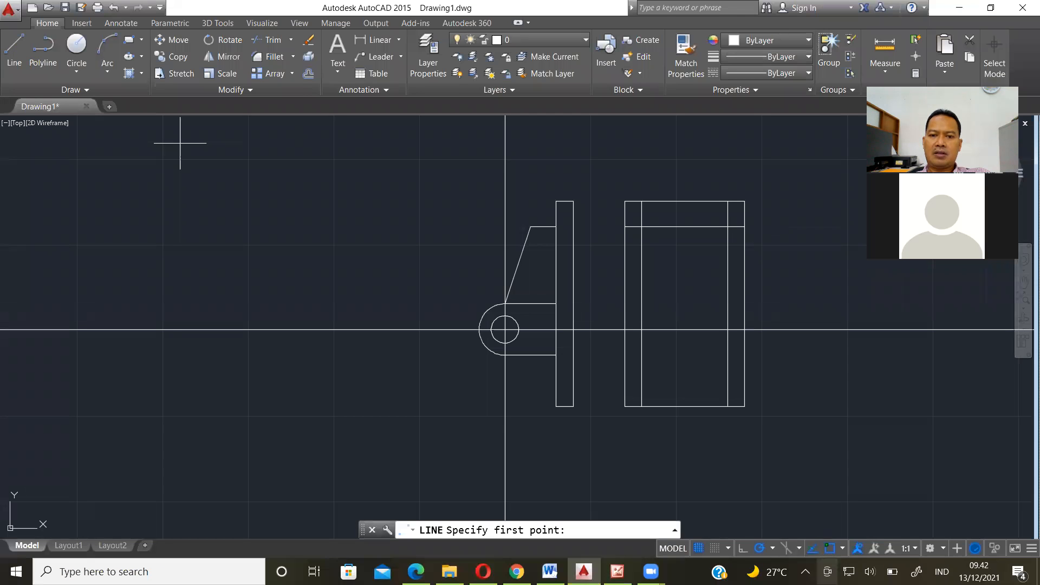
{"action": "left_click", "coordinate": [556, 303]}
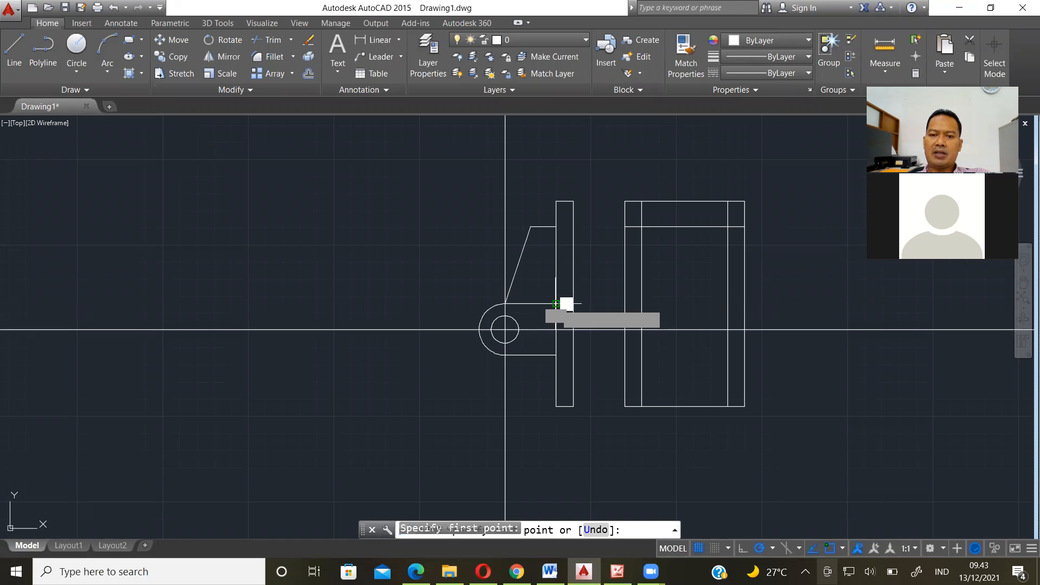
{"action": "left_click", "coordinate": [804, 303]}
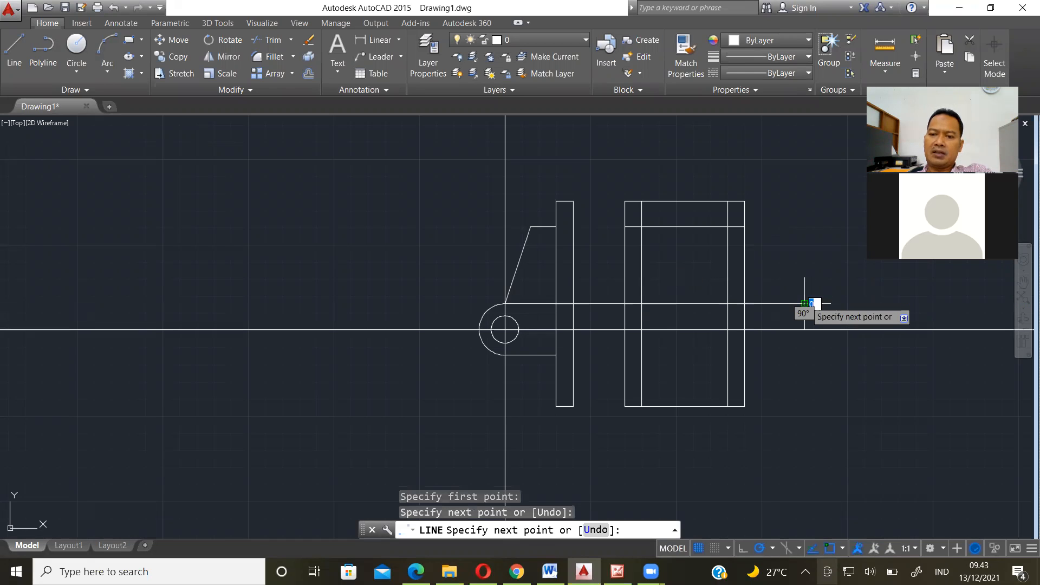
{"action": "key", "text": "Return"}
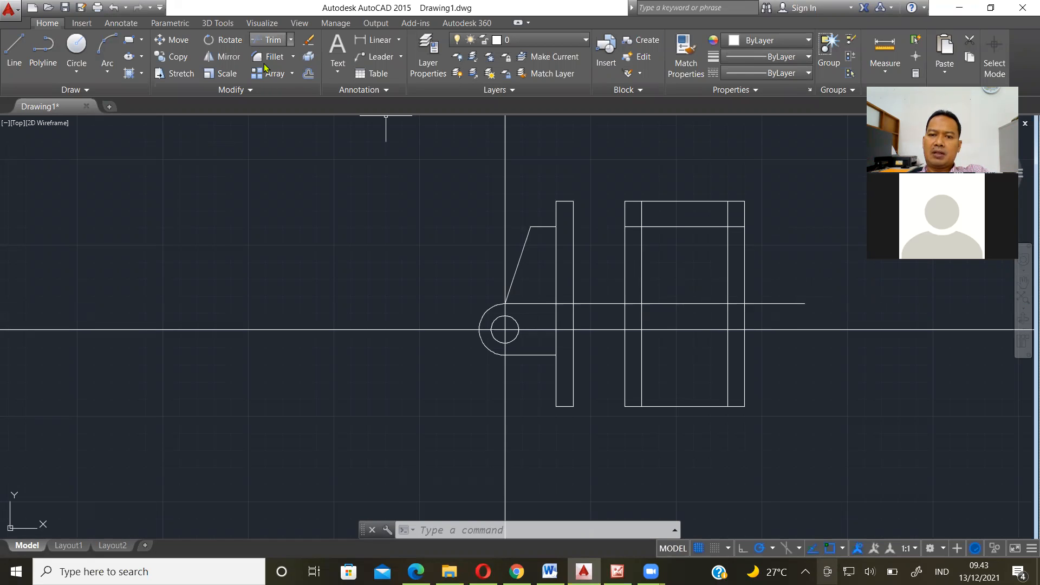
Trim the two inner verticals and two inner horizontals of the front view against each other, leaving only the closed inner rectangle.
{"action": "left_click", "coordinate": [268, 39]}
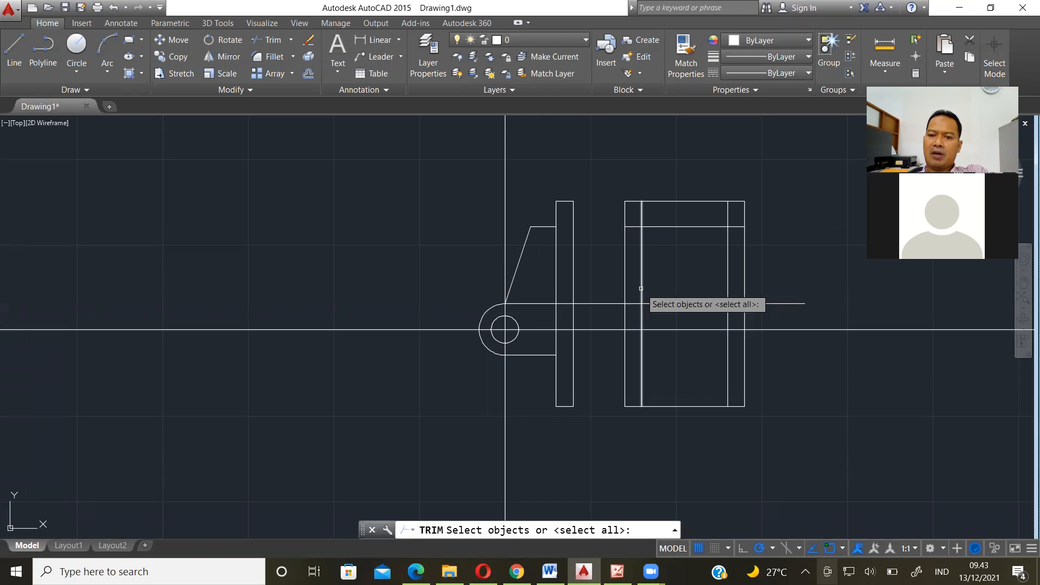
{"action": "left_click", "coordinate": [642, 289]}
{"action": "left_click", "coordinate": [687, 302]}
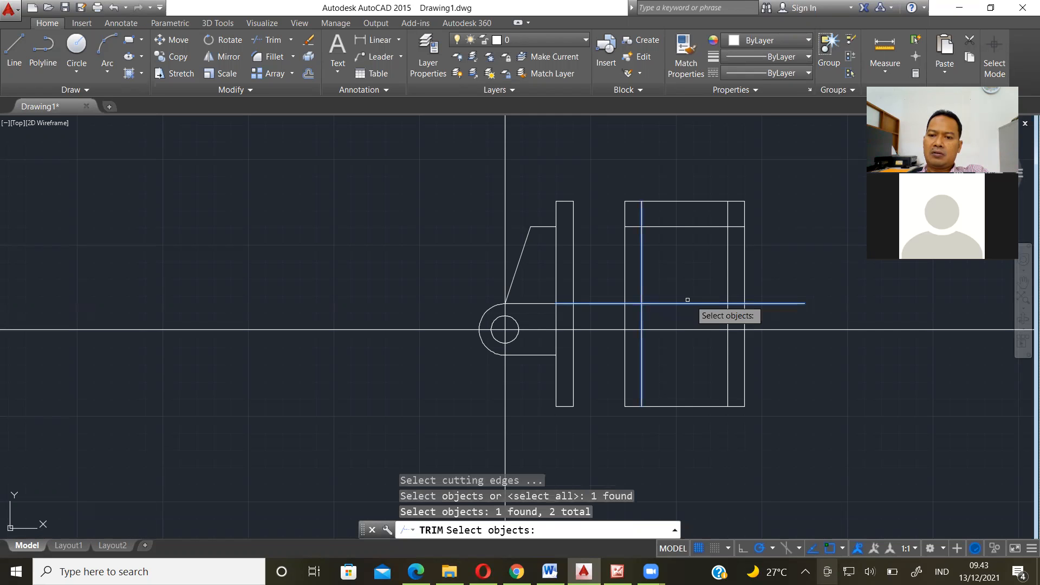
{"action": "left_click", "coordinate": [728, 265]}
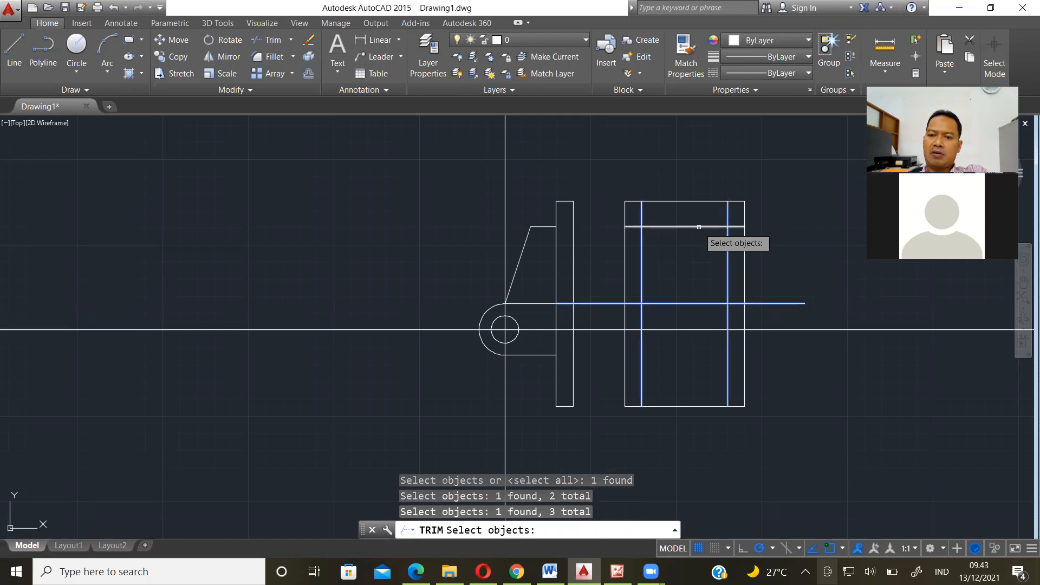
{"action": "left_click", "coordinate": [699, 227]}
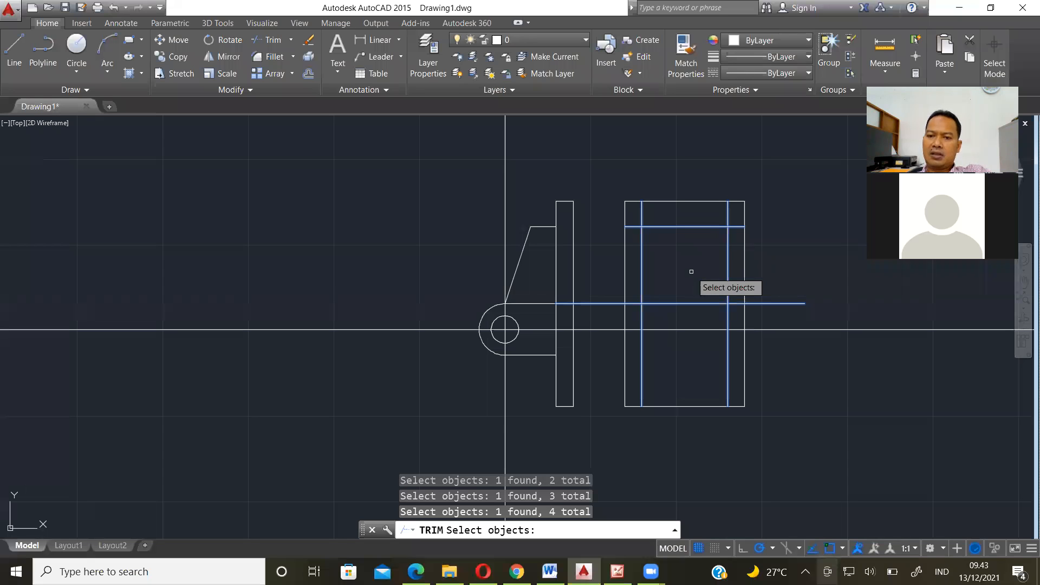
{"action": "key", "text": "Return"}
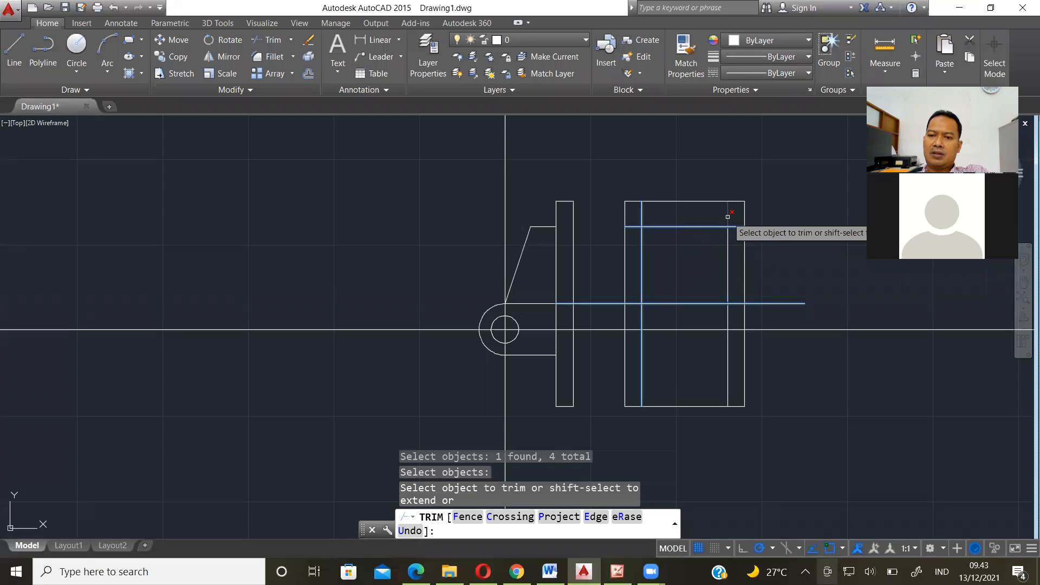
{"action": "left_click", "coordinate": [728, 217]}
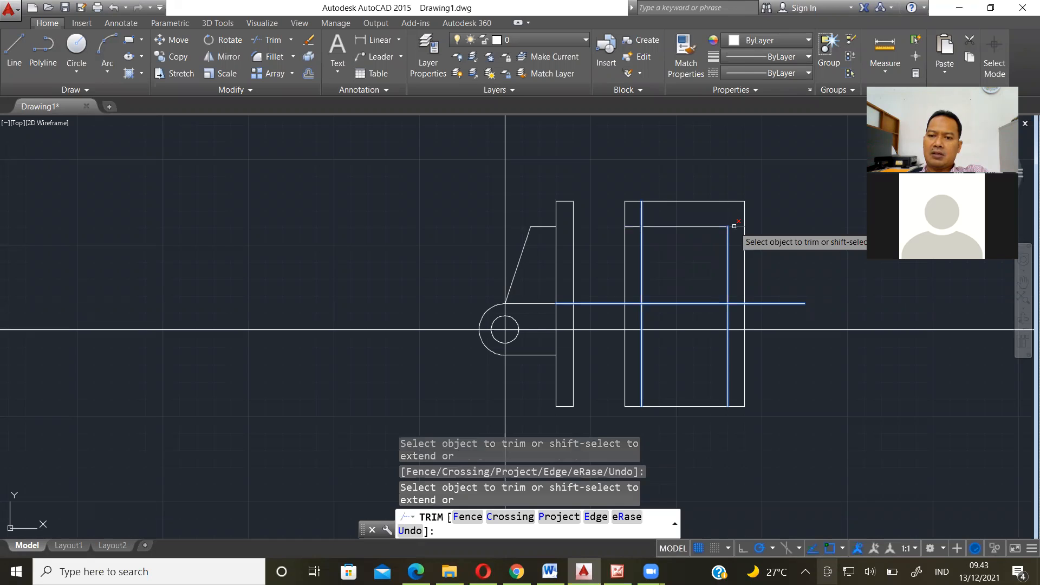
{"action": "left_click", "coordinate": [642, 209]}
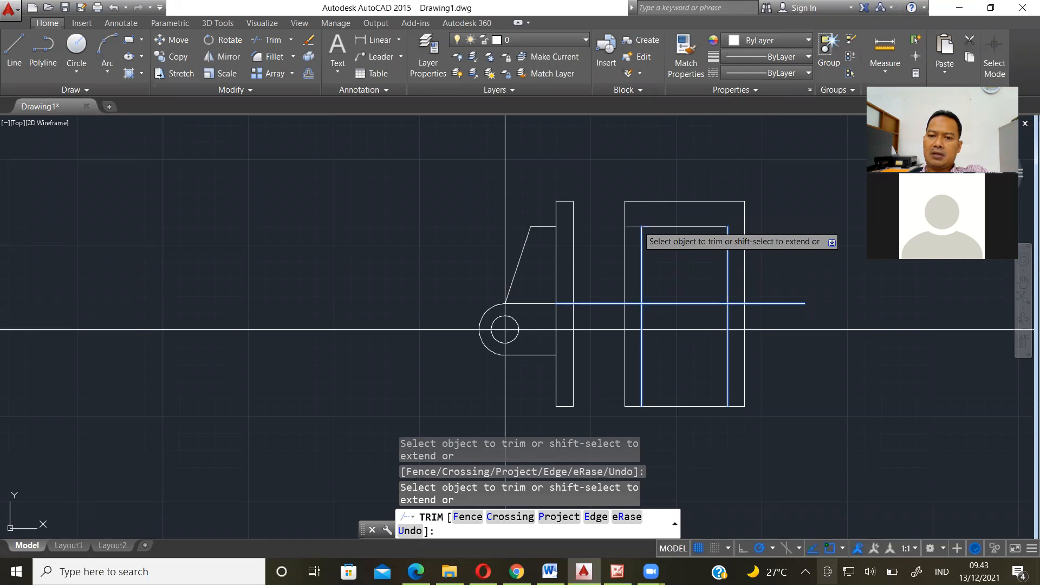
{"action": "left_click", "coordinate": [637, 227]}
{"action": "left_click", "coordinate": [630, 304]}
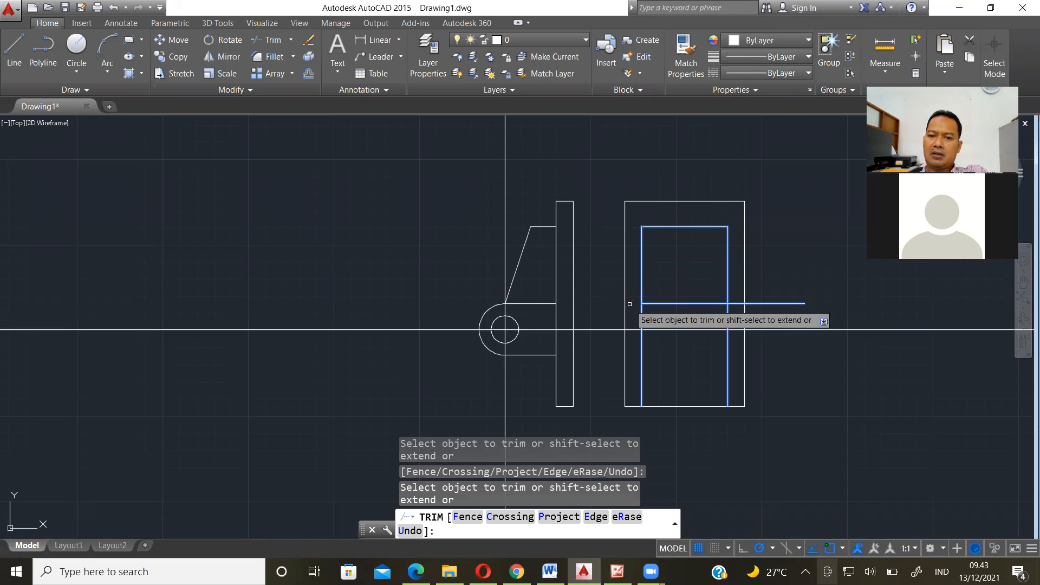
{"action": "left_click", "coordinate": [642, 311]}
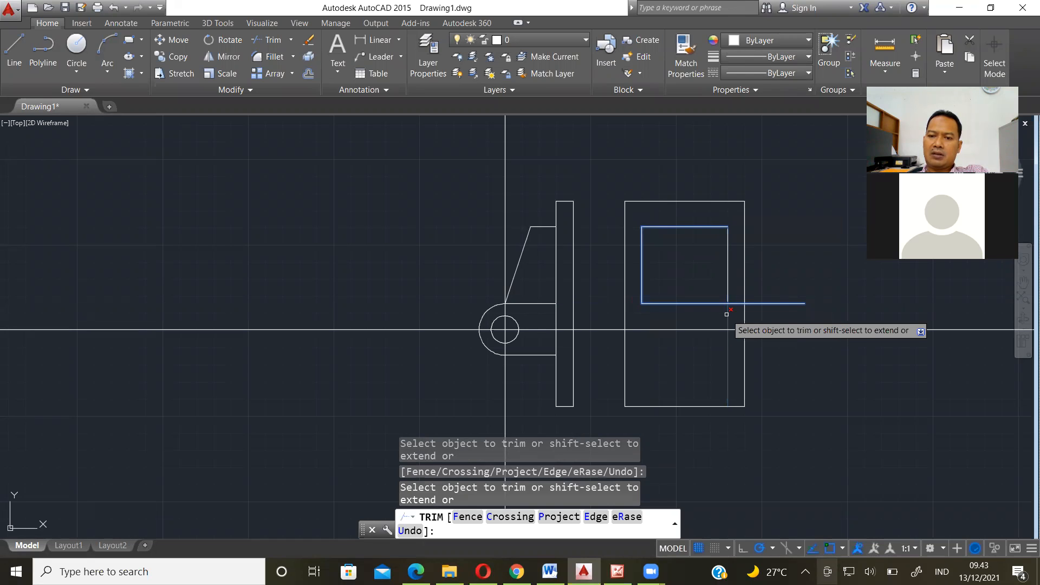
{"action": "left_click", "coordinate": [727, 315]}
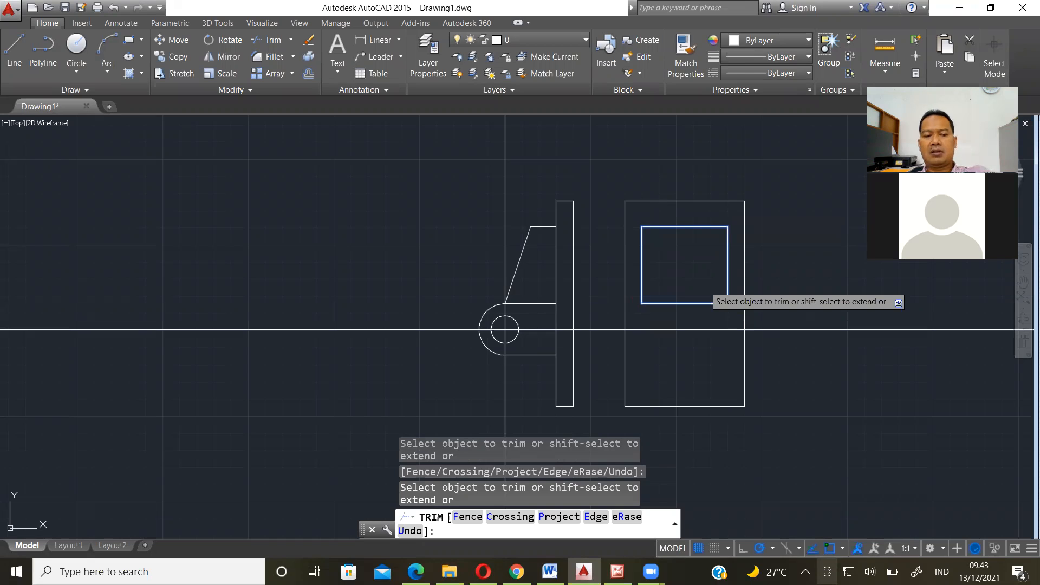
{"action": "key", "text": "Escape"}
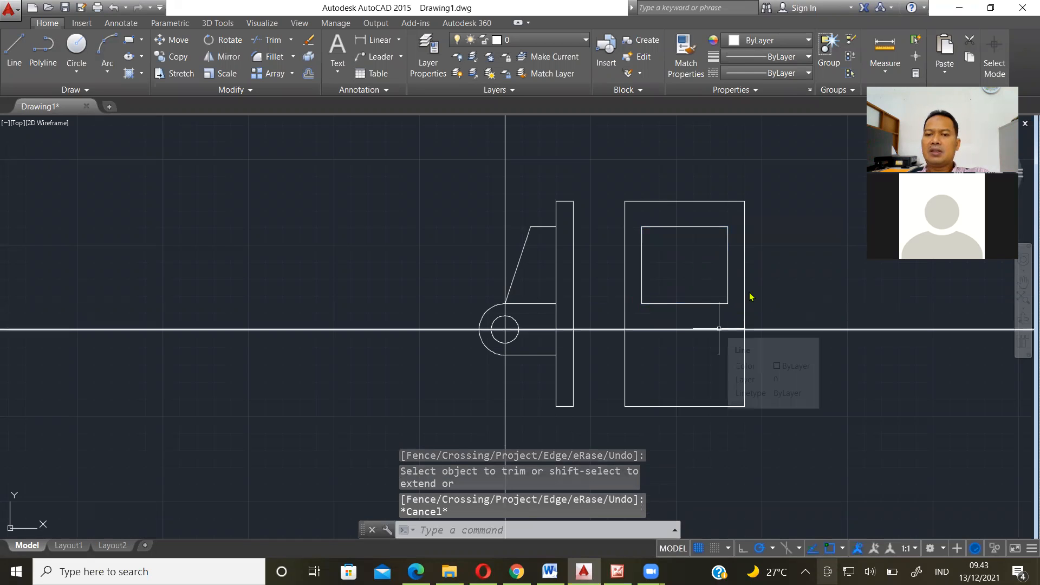
Check the notch widths in the reference image and offset both verticals of the front view's inner rectangle 10 inward.
{"action": "key", "text": "alt+Tab"}
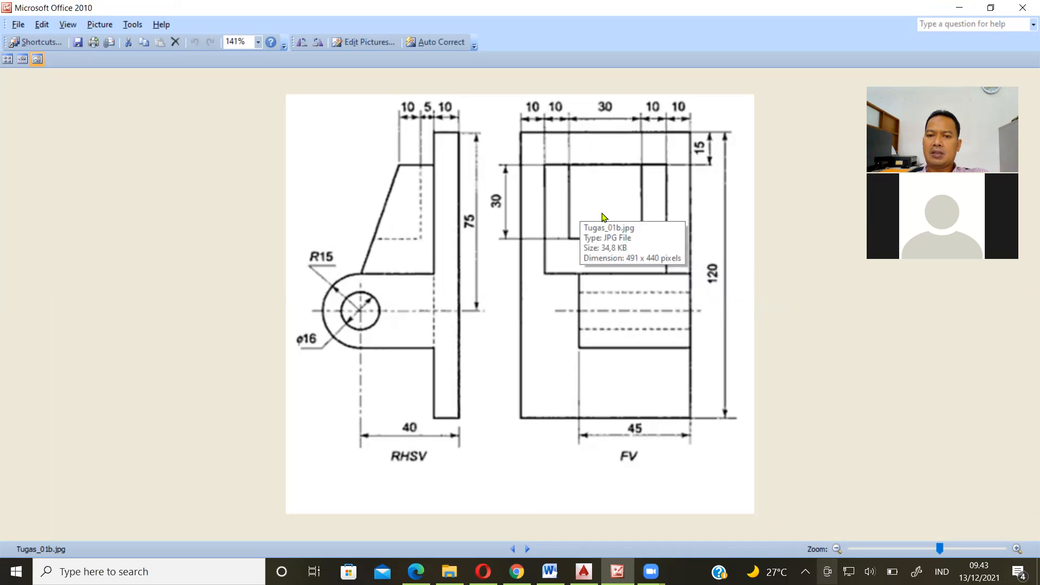
{"action": "key", "text": "alt+Tab"}
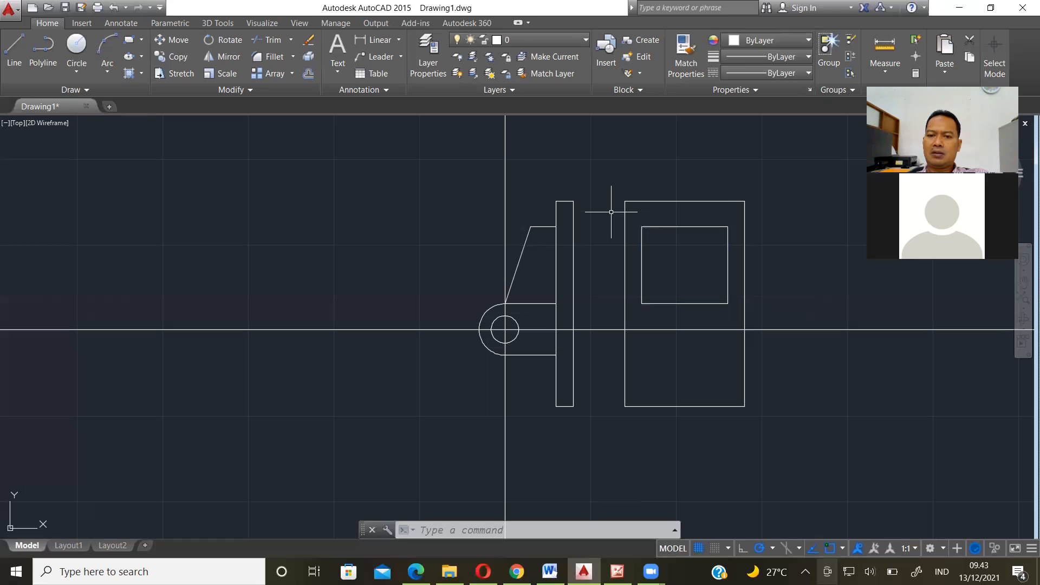
{"action": "left_click", "coordinate": [309, 73]}
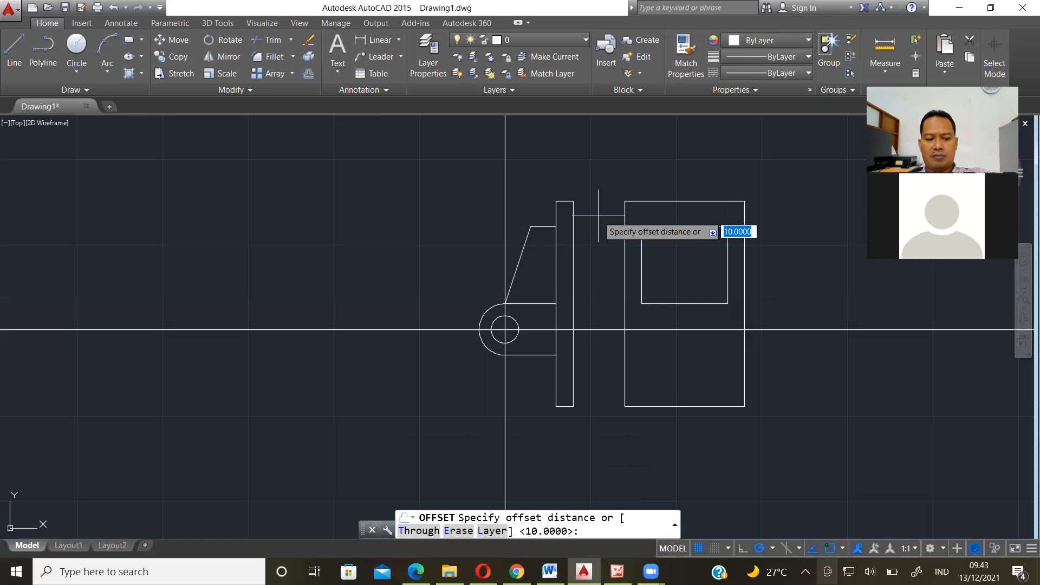
{"action": "type", "text": "1"}
{"action": "key", "text": "Return"}
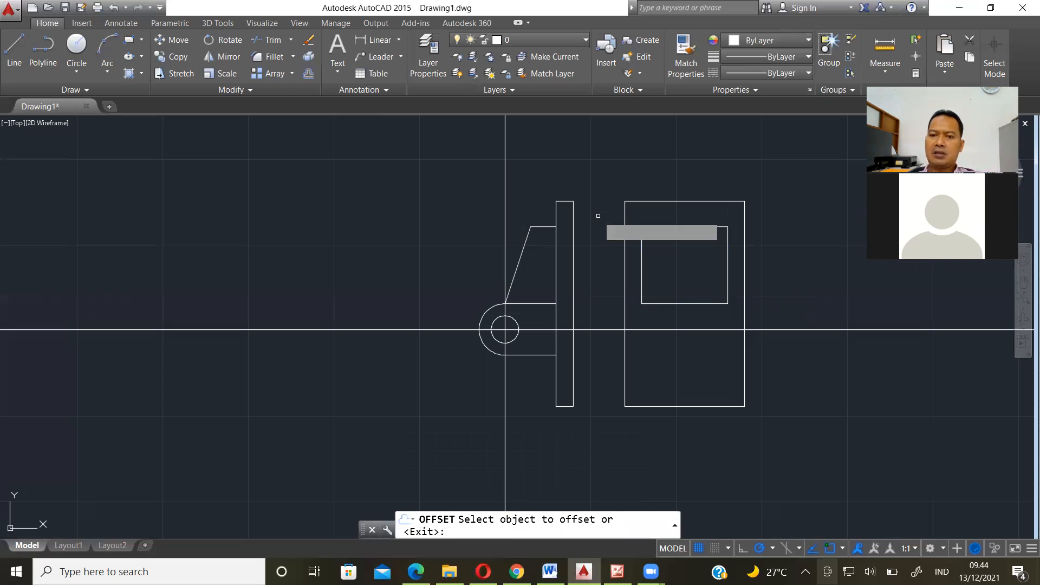
{"action": "left_click", "coordinate": [642, 271]}
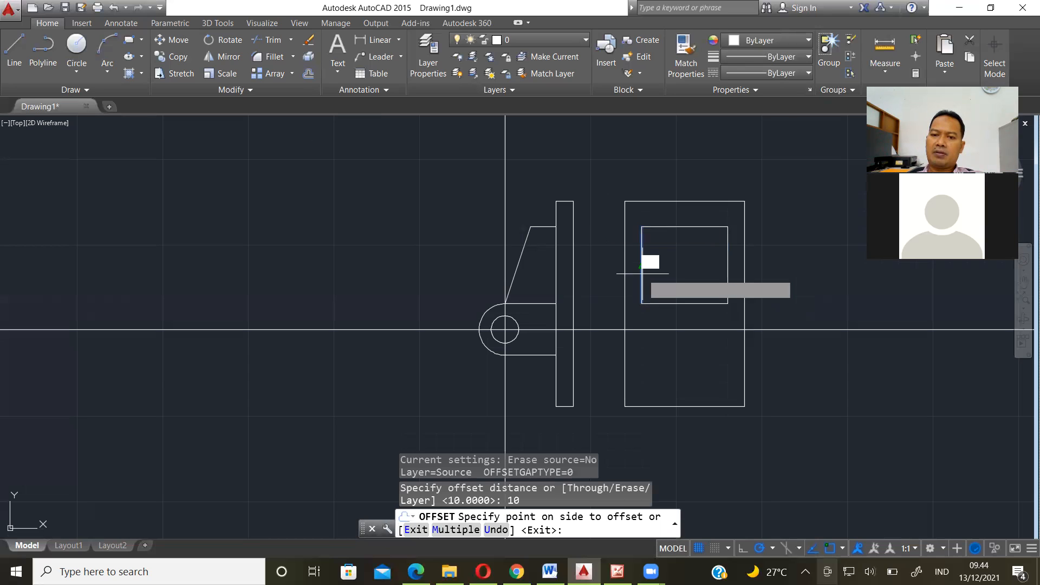
{"action": "left_click", "coordinate": [685, 281]}
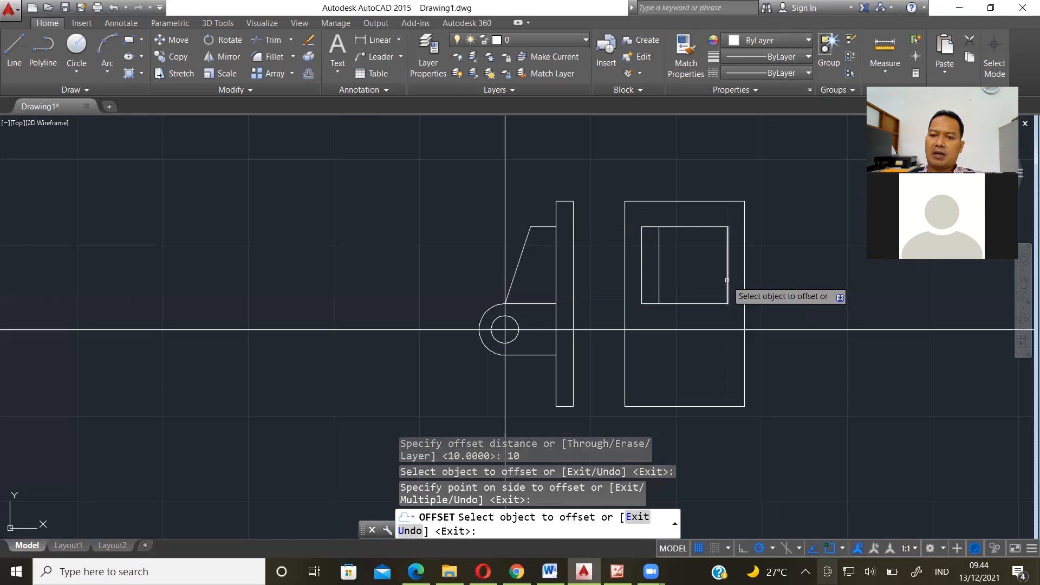
{"action": "left_click", "coordinate": [727, 281]}
{"action": "left_click", "coordinate": [691, 272]}
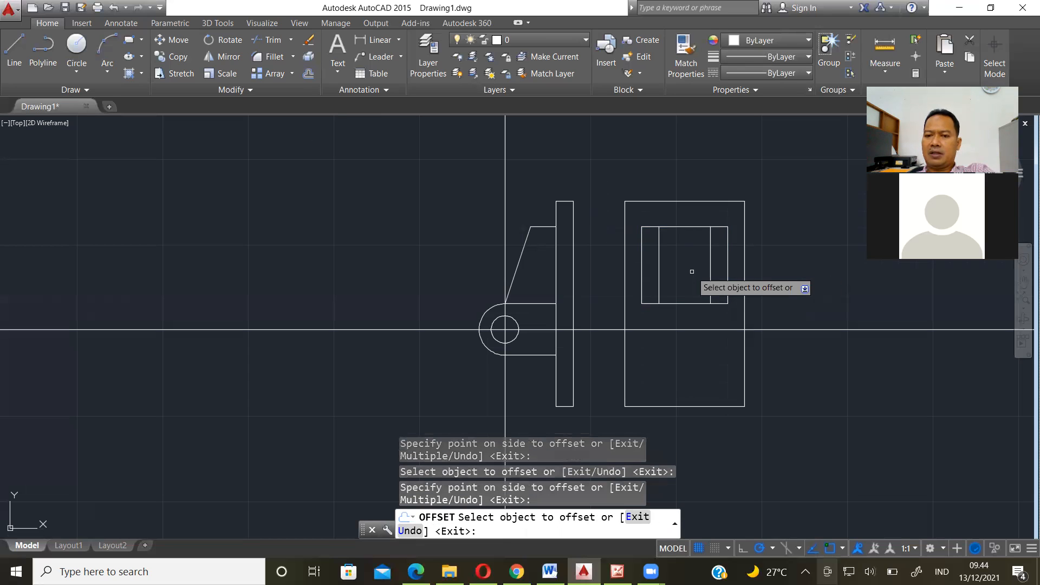
{"action": "key", "text": "Return"}
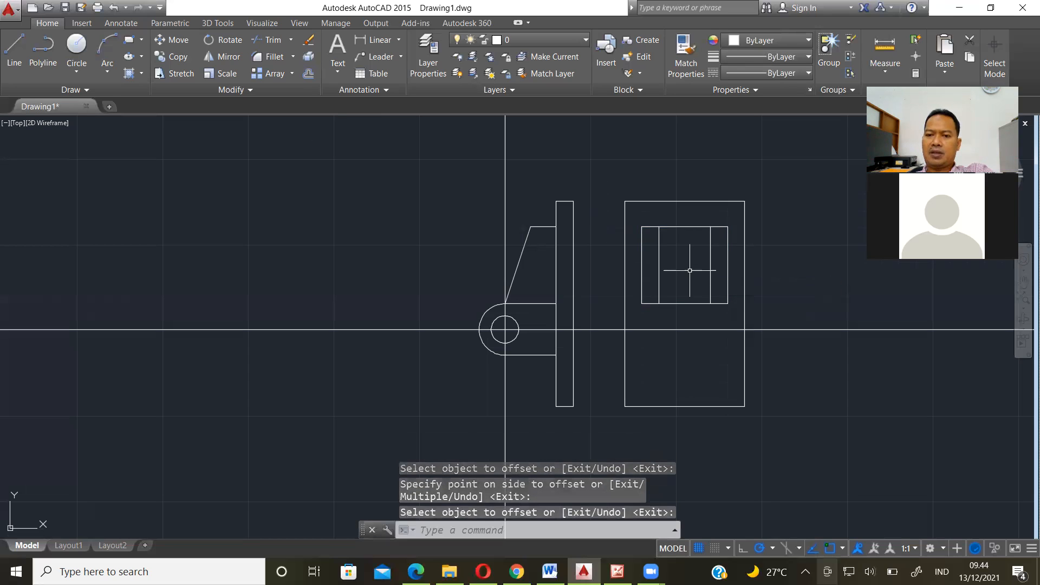
Offset the upper edge of the front view's inner rectangle 30 downward.
{"action": "key", "text": "Return"}
{"action": "type", "text": "30"}
{"action": "key", "text": "Return"}
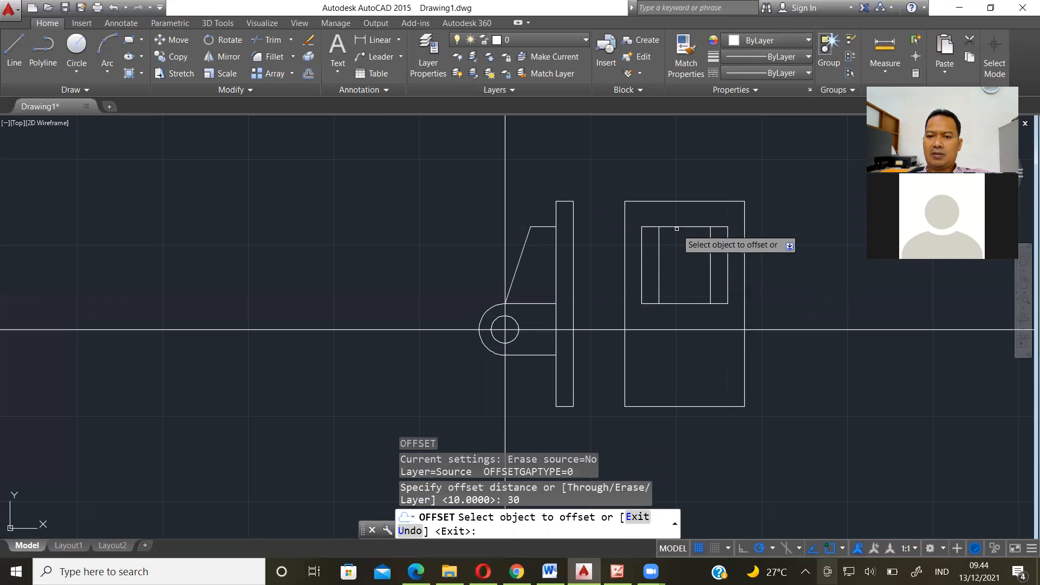
{"action": "left_click", "coordinate": [677, 227]}
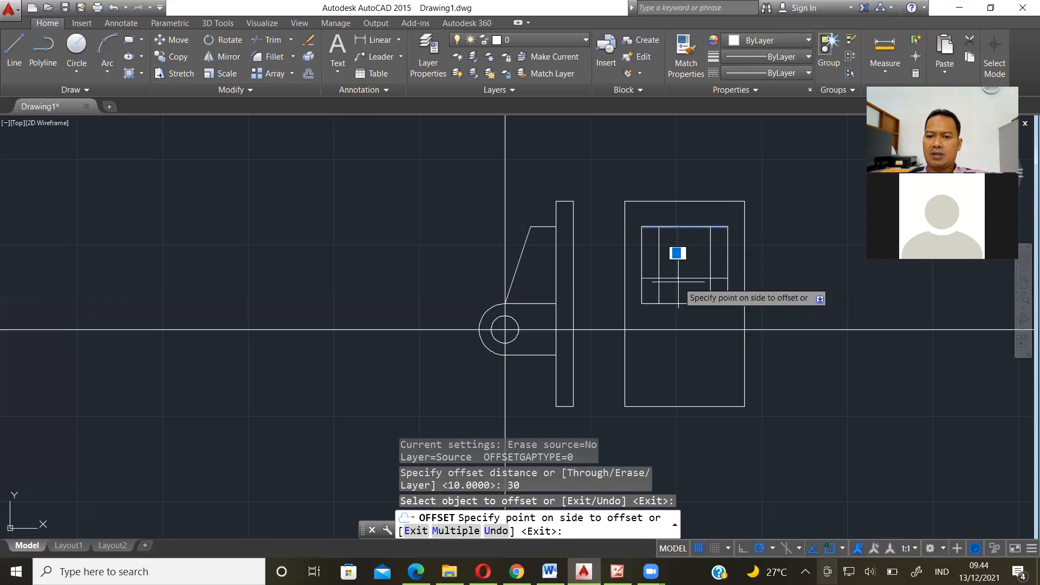
{"action": "left_click", "coordinate": [679, 282]}
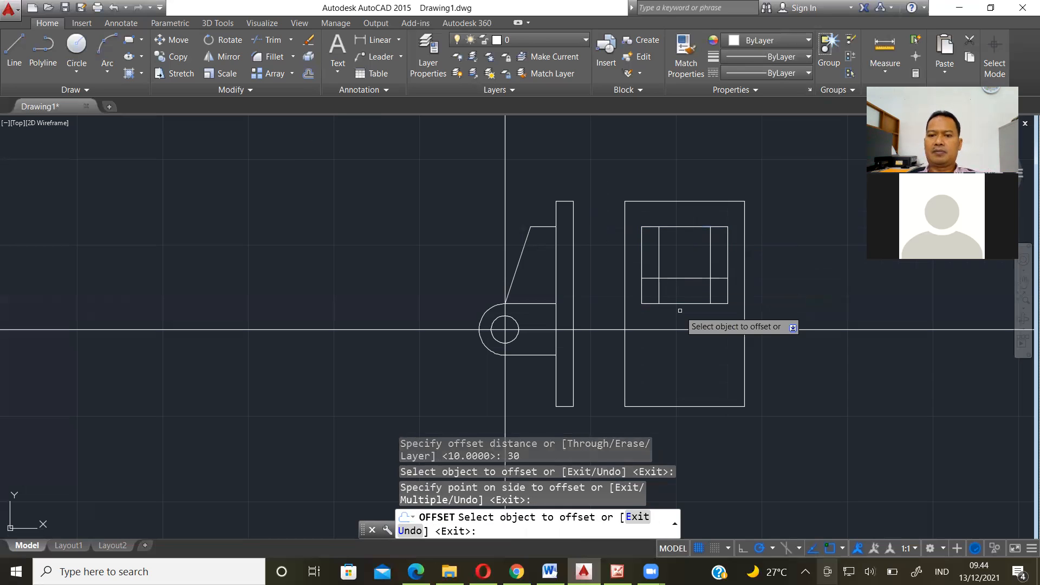
{"action": "key", "text": "Return"}
Check the reference image and trim the two new verticals and the new horizontal against each other, leaving a U-shaped notch outline.
{"action": "key", "text": "alt+Tab"}
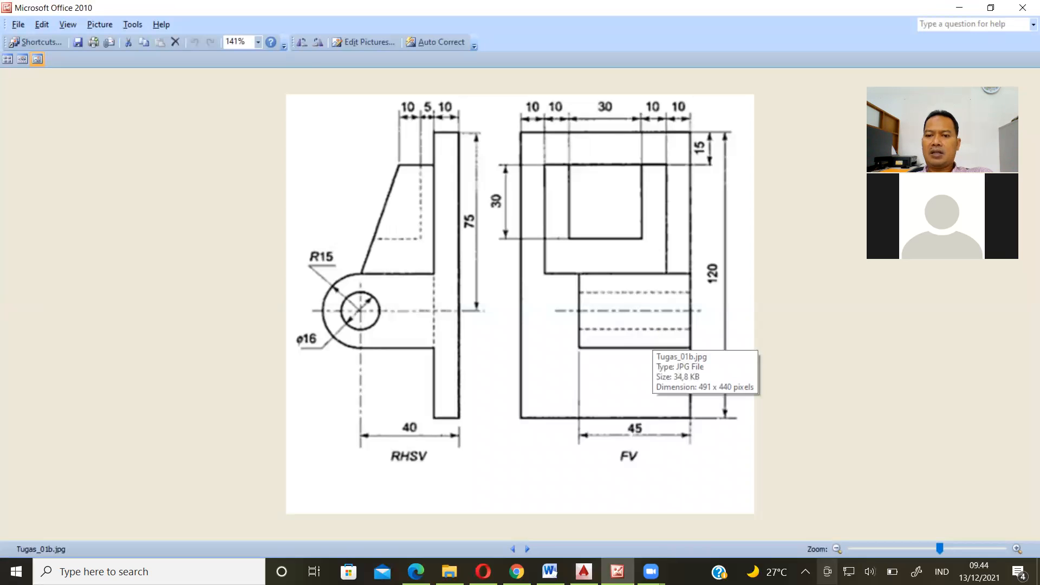
{"action": "key", "text": "alt+Tab"}
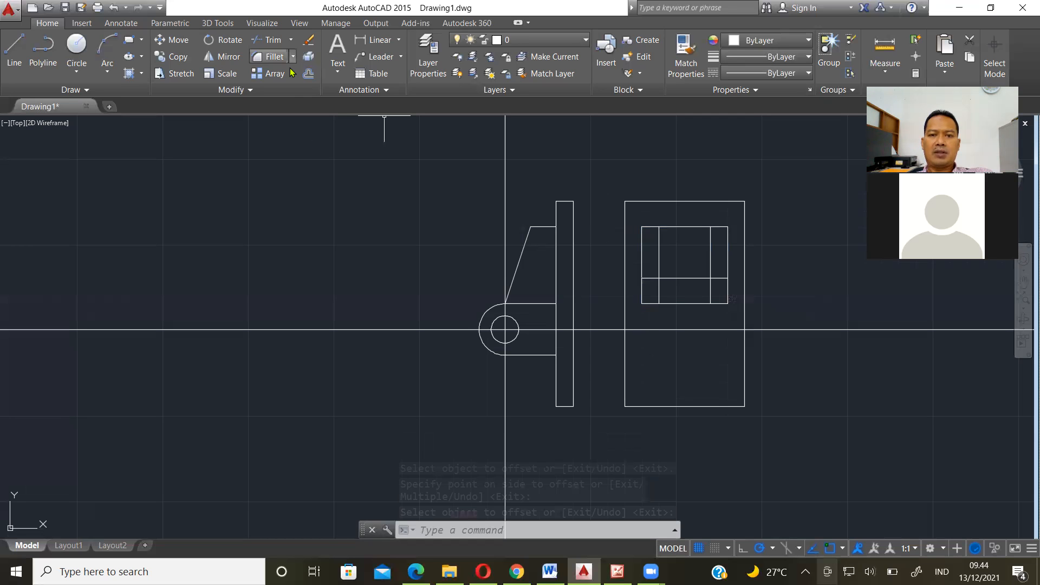
{"action": "type", "text": "tr"}
{"action": "key", "text": "Return"}
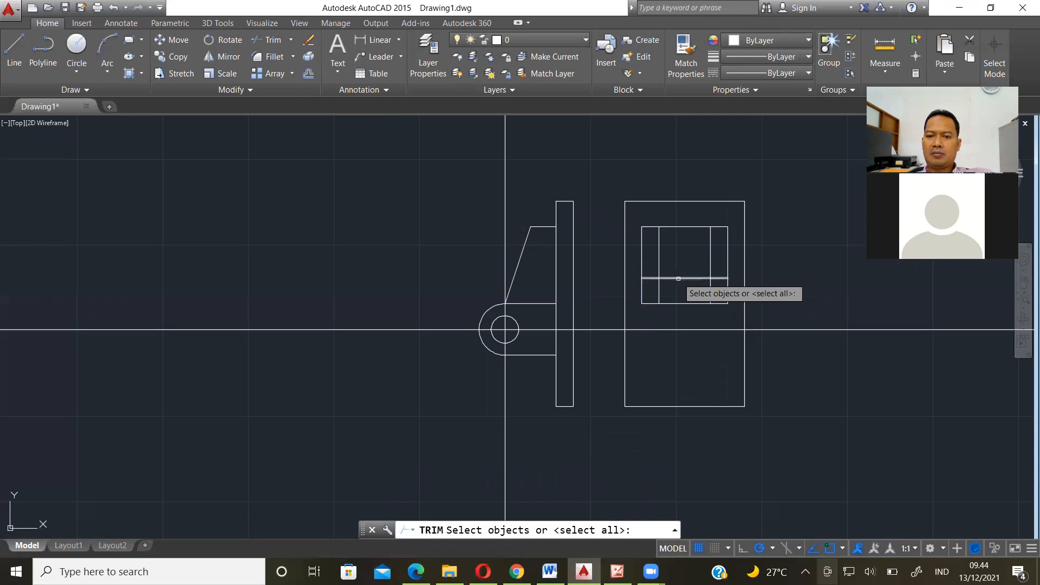
{"action": "left_click", "coordinate": [660, 246]}
{"action": "left_click", "coordinate": [681, 278]}
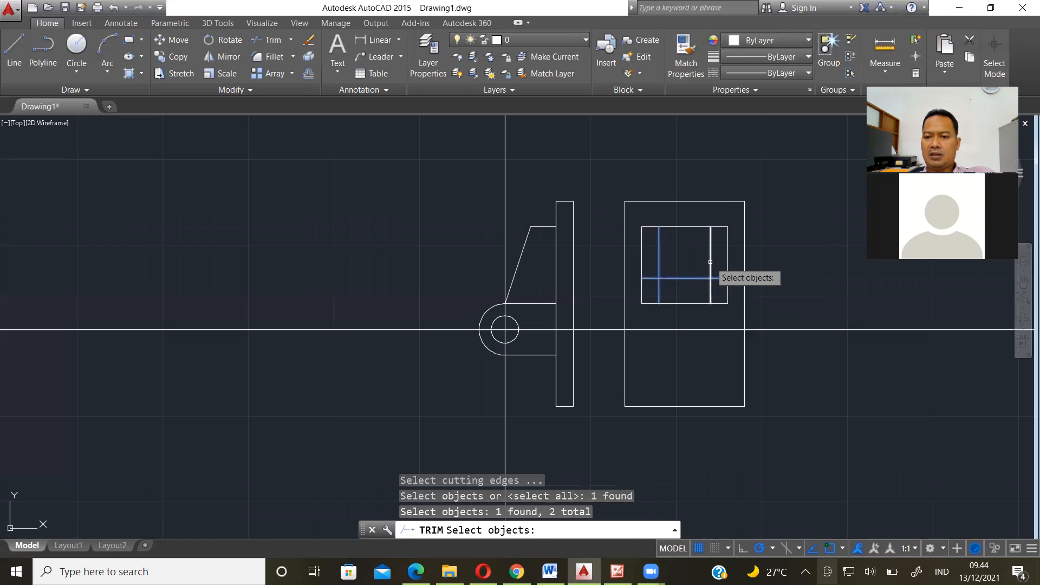
{"action": "left_click", "coordinate": [710, 262]}
{"action": "key", "text": "Return"}
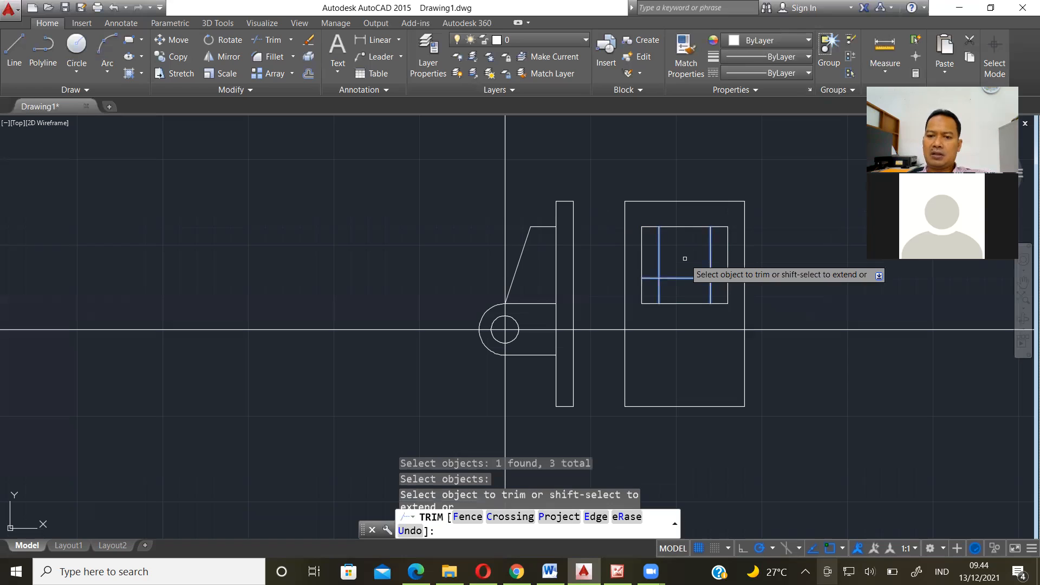
{"action": "left_click", "coordinate": [720, 279]}
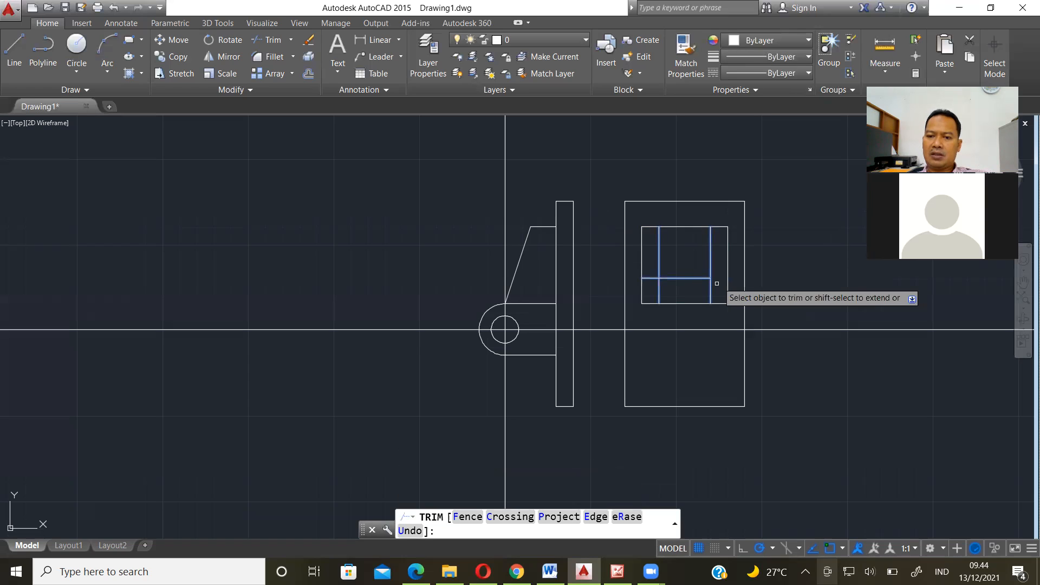
{"action": "left_click", "coordinate": [711, 289]}
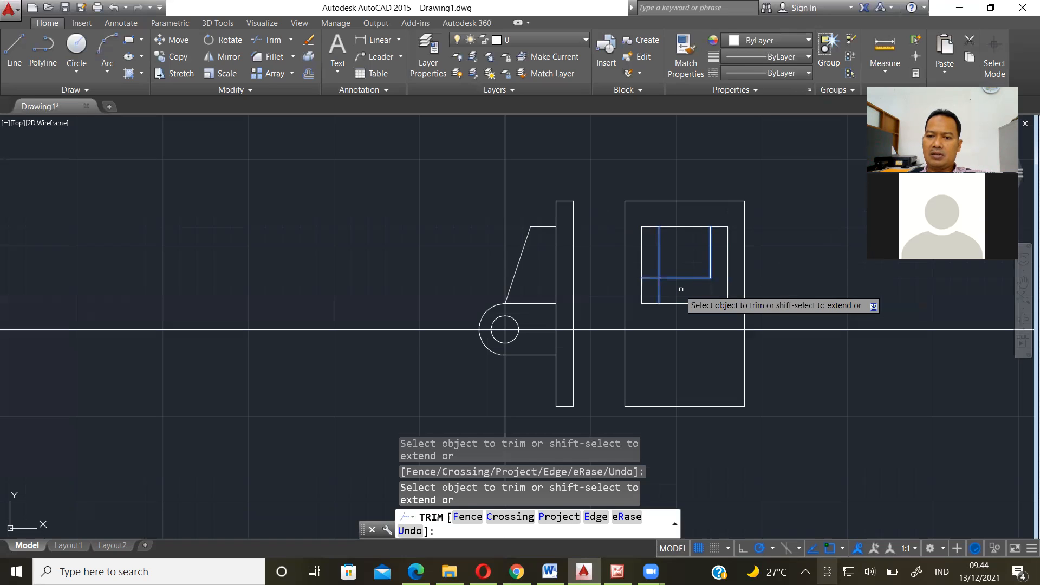
{"action": "left_click", "coordinate": [658, 289]}
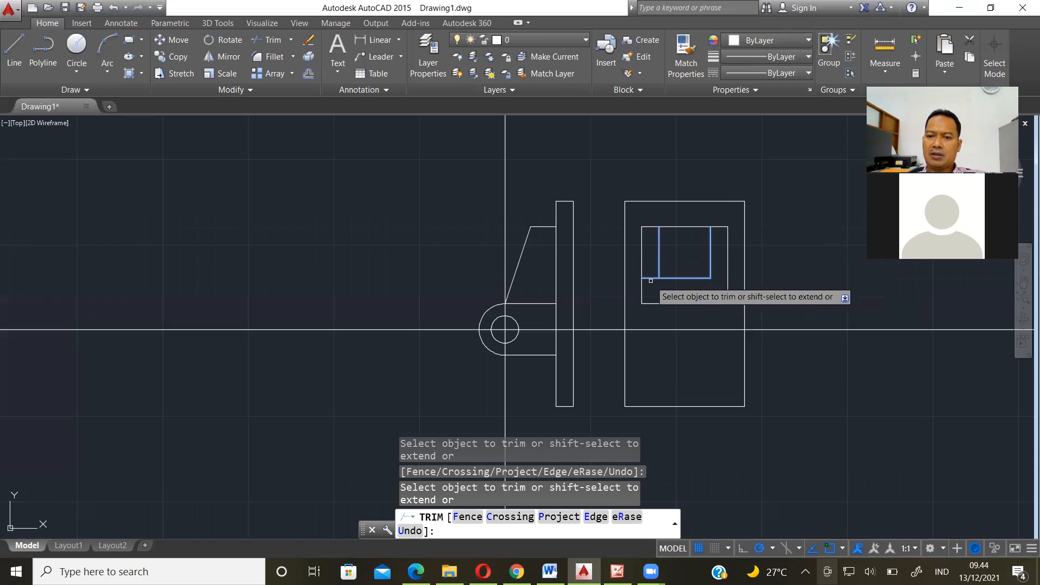
{"action": "left_click", "coordinate": [650, 279]}
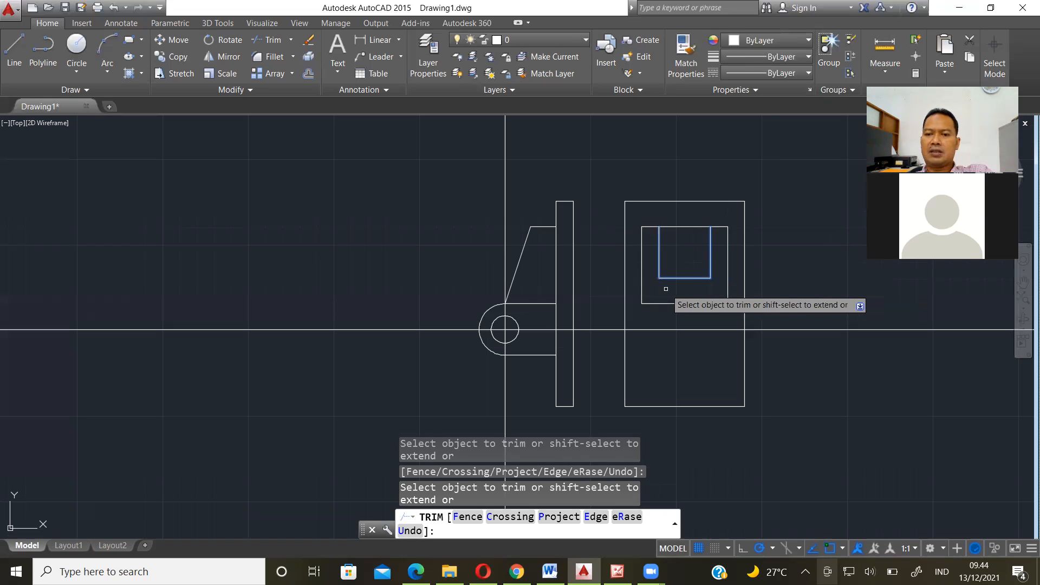
{"action": "key", "text": "Return"}
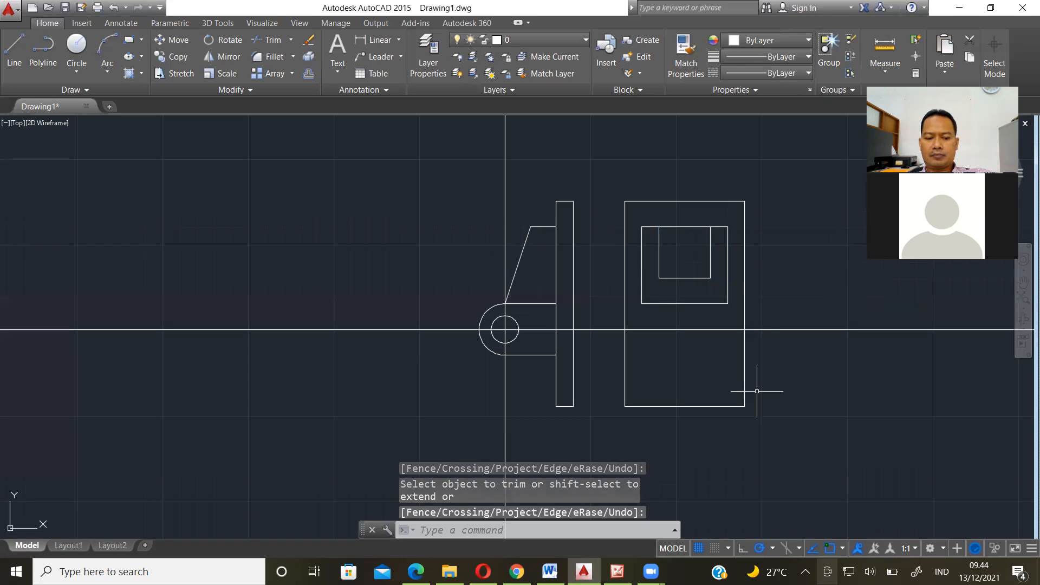
Check the reference image and trim the lug's lower horizontal line where it extends past the front view's right edge.
{"action": "key", "text": "alt+Tab"}
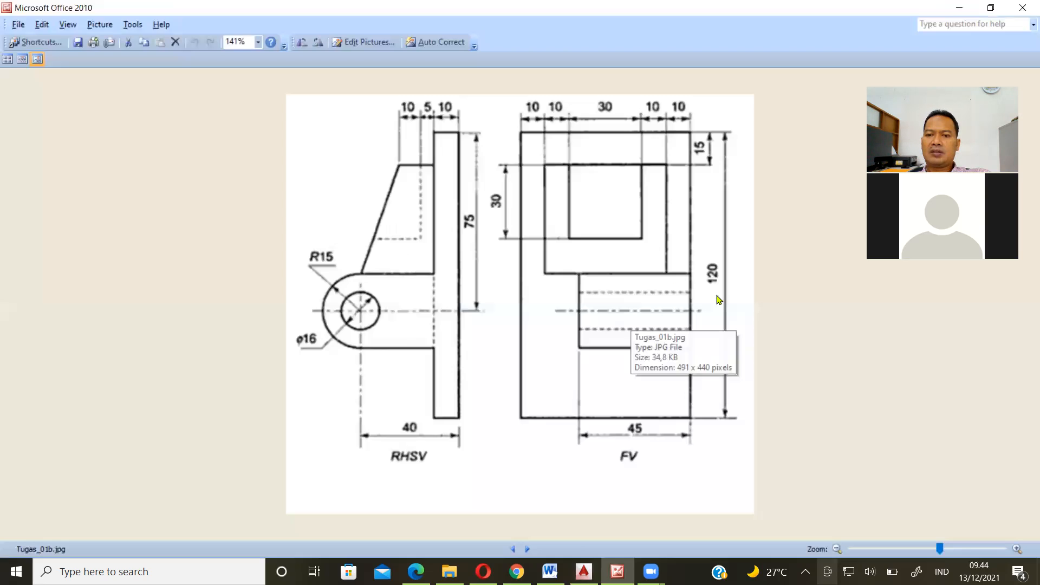
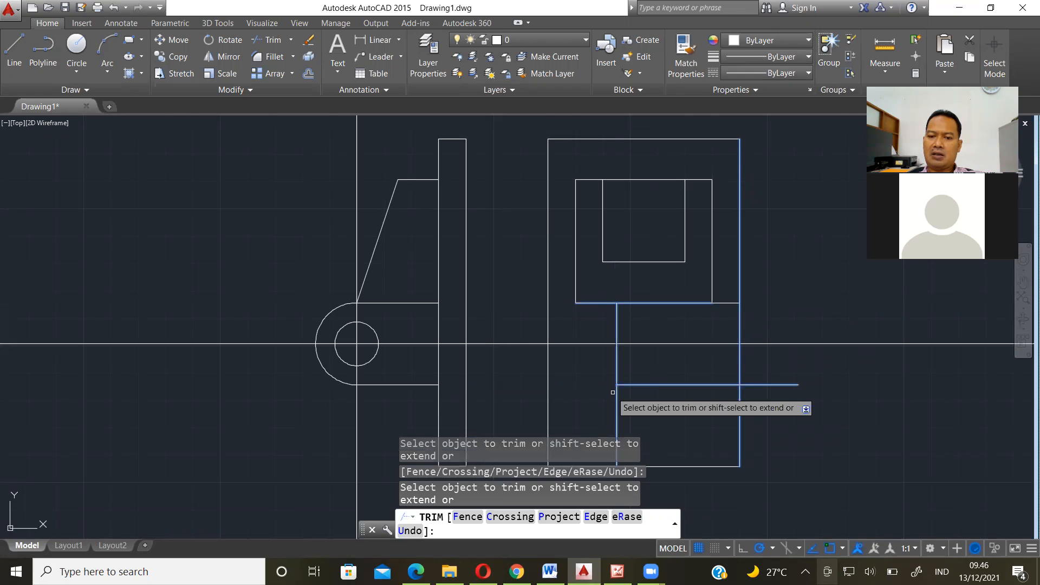
{"action": "left_click", "coordinate": [762, 385]}
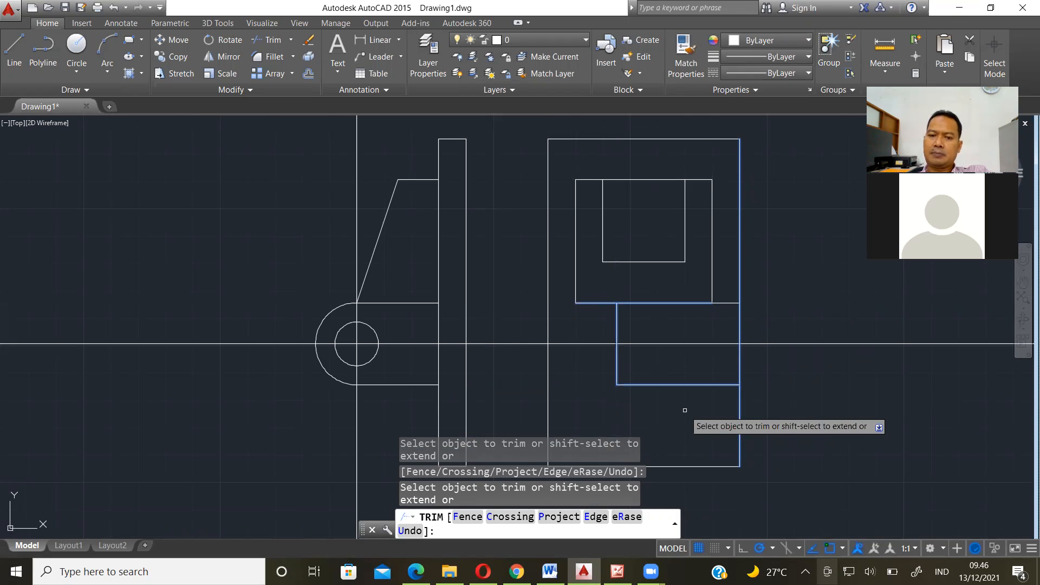
{"action": "key", "text": "Return"}
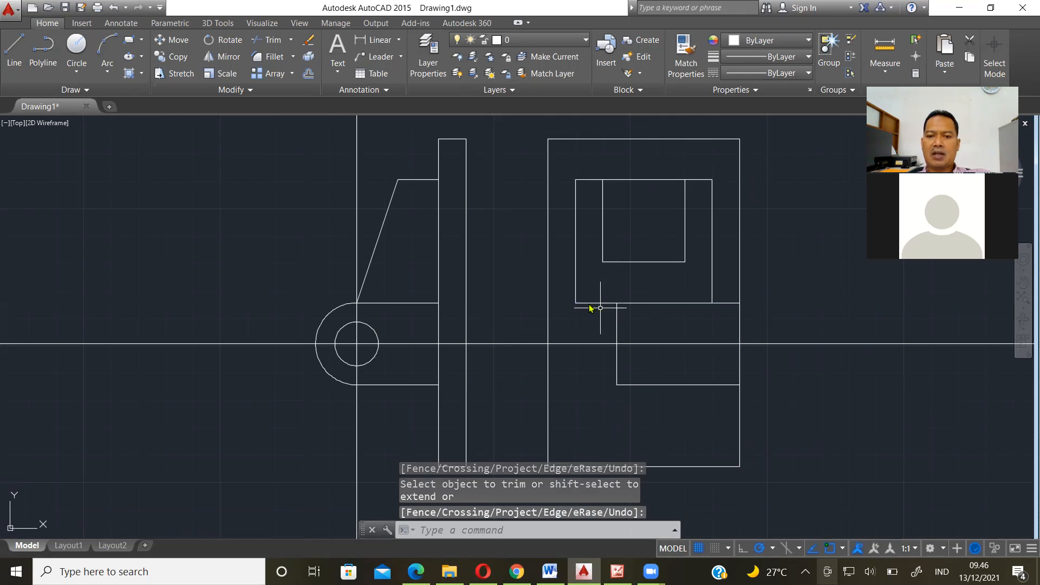
Check the hole diameter in the reference image and offset the horizontal centre line 8 upward and 8 downward.
{"action": "key", "text": "alt+Tab"}
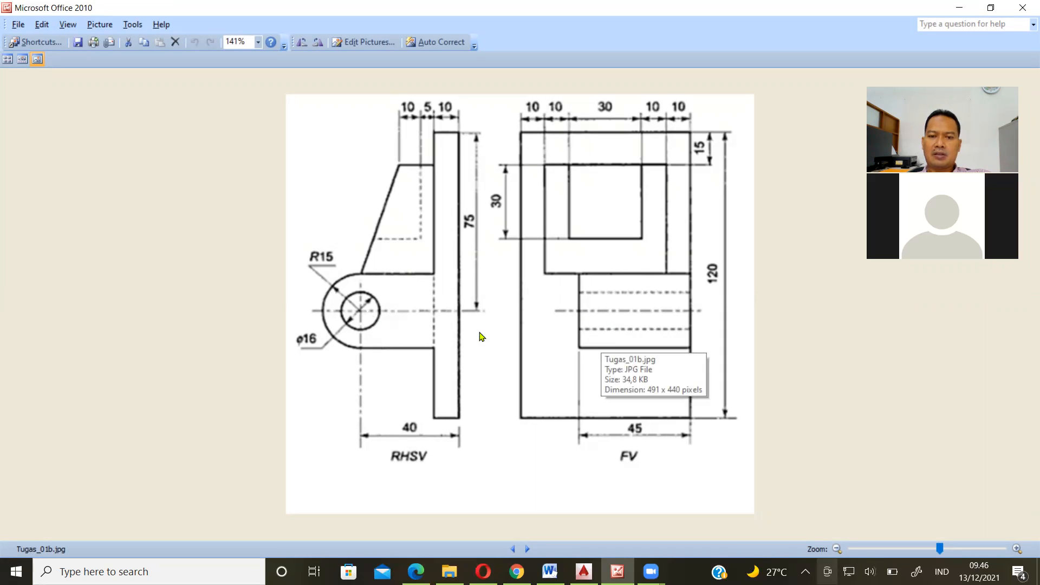
{"action": "key", "text": "alt+Tab"}
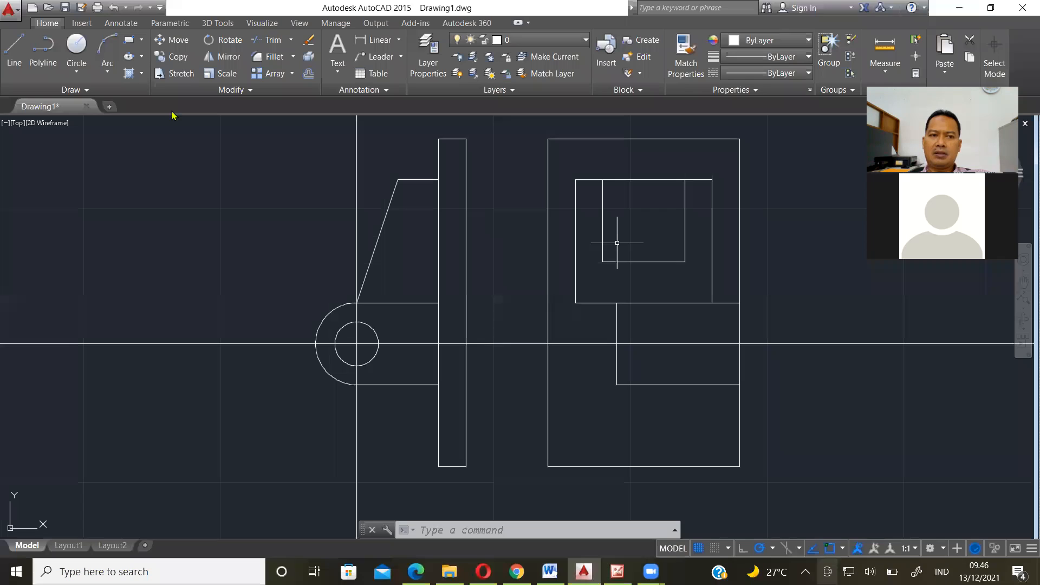
{"action": "left_click", "coordinate": [309, 74]}
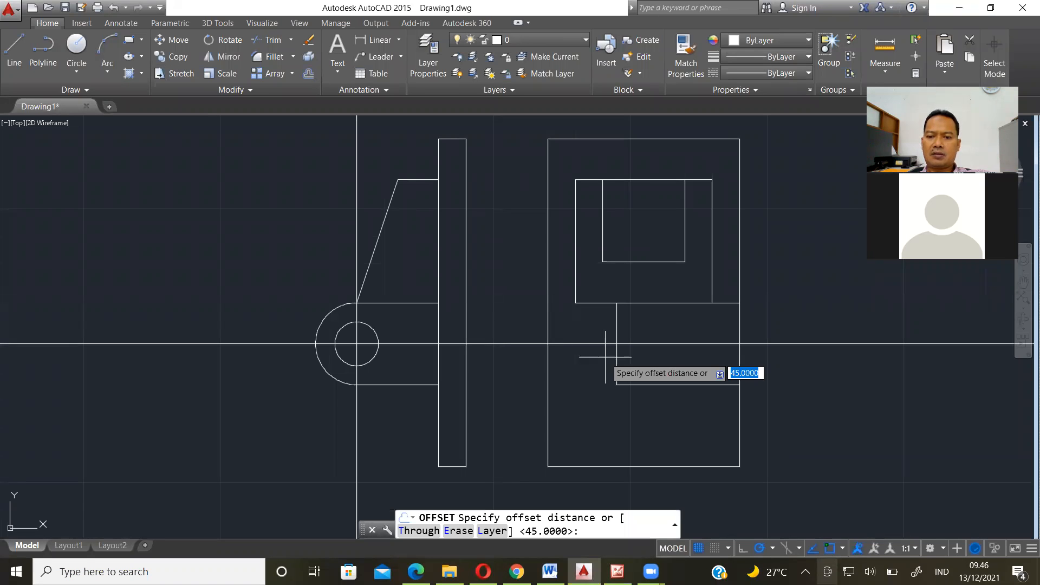
{"action": "type", "text": "8"}
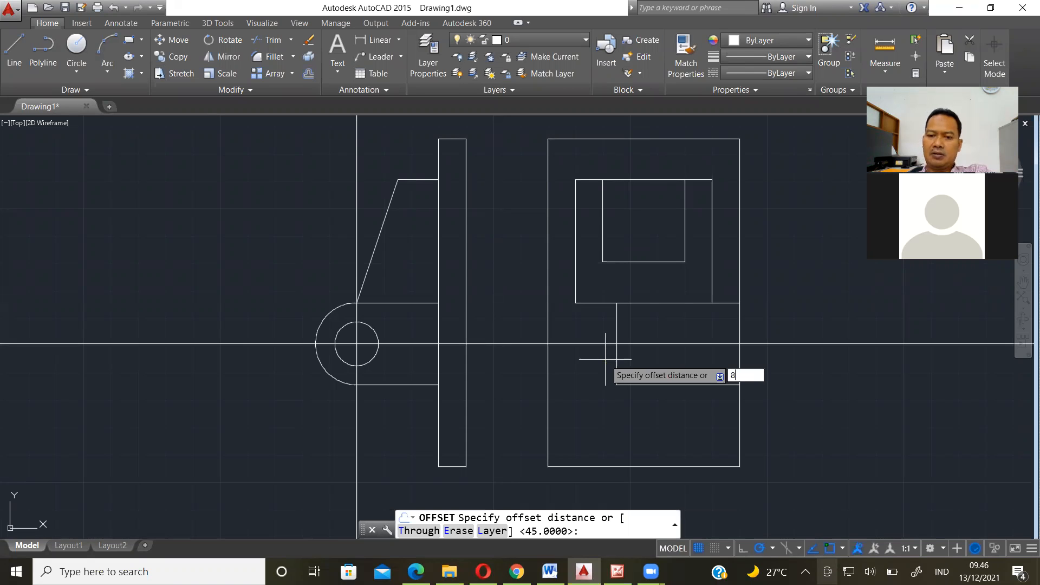
{"action": "key", "text": "Return"}
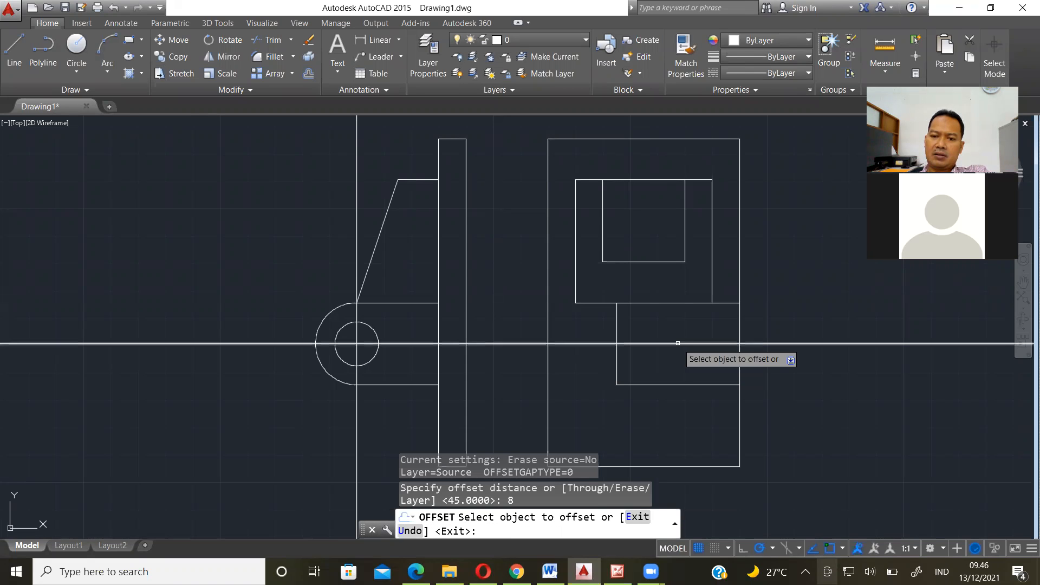
{"action": "left_click", "coordinate": [678, 343]}
{"action": "left_click", "coordinate": [683, 321]}
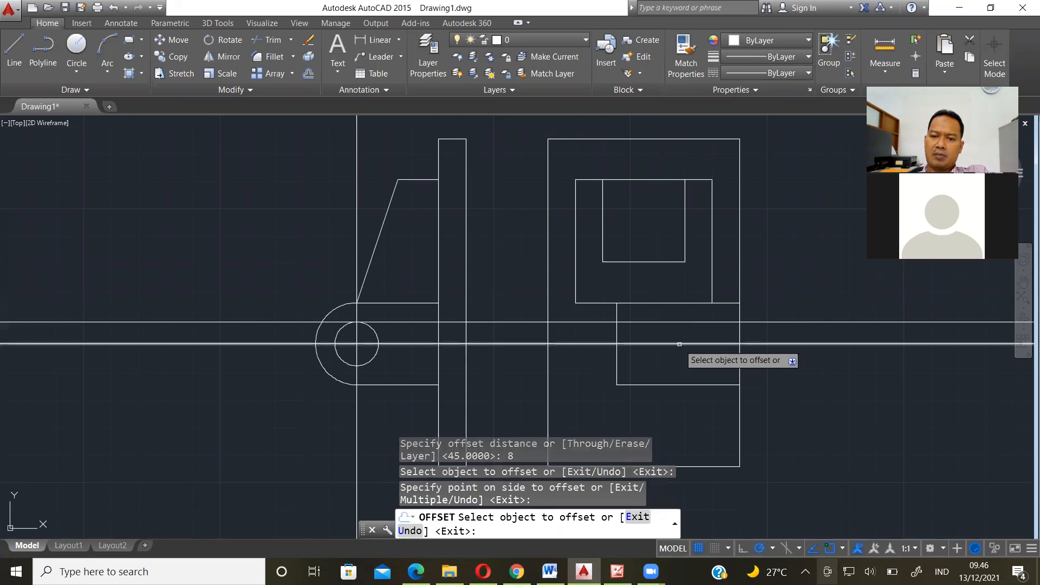
{"action": "left_click", "coordinate": [679, 344]}
{"action": "left_click", "coordinate": [680, 358]}
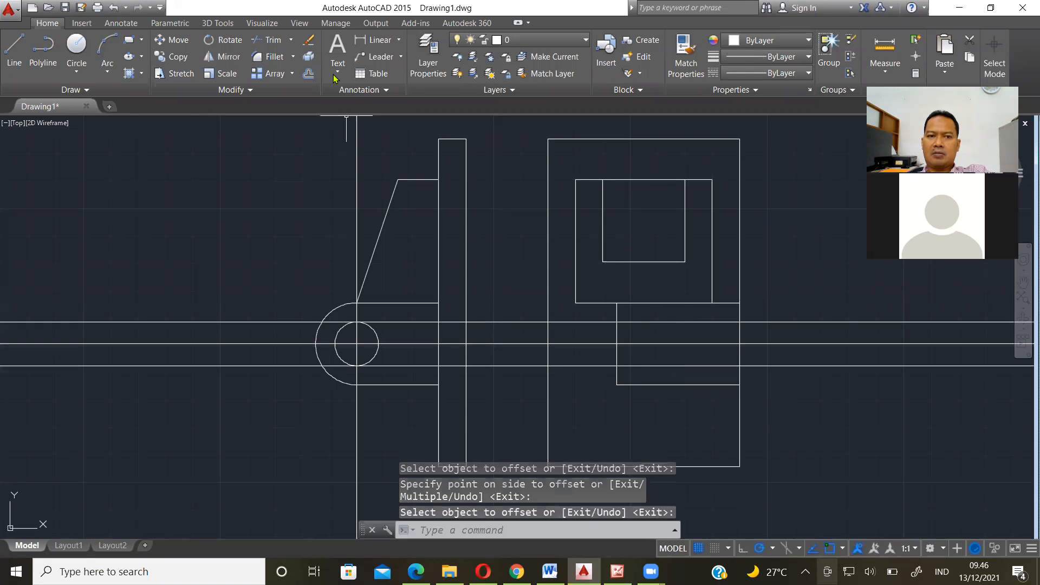
Trim the two hole lines in the front view to the lug's left edge and the plate's right edge.
{"action": "left_click", "coordinate": [265, 39]}
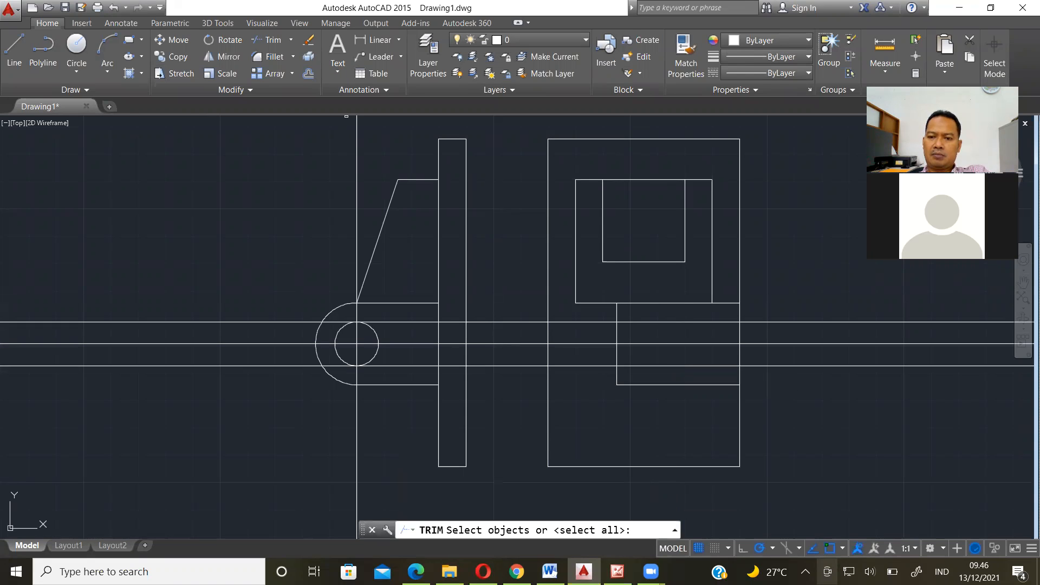
{"action": "left_click", "coordinate": [740, 336]}
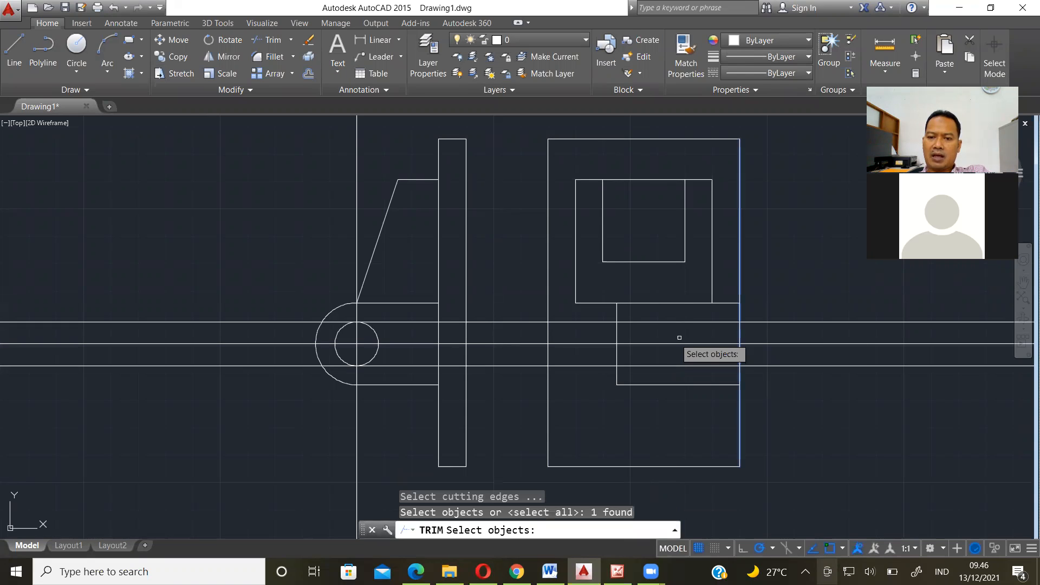
{"action": "left_click", "coordinate": [617, 338]}
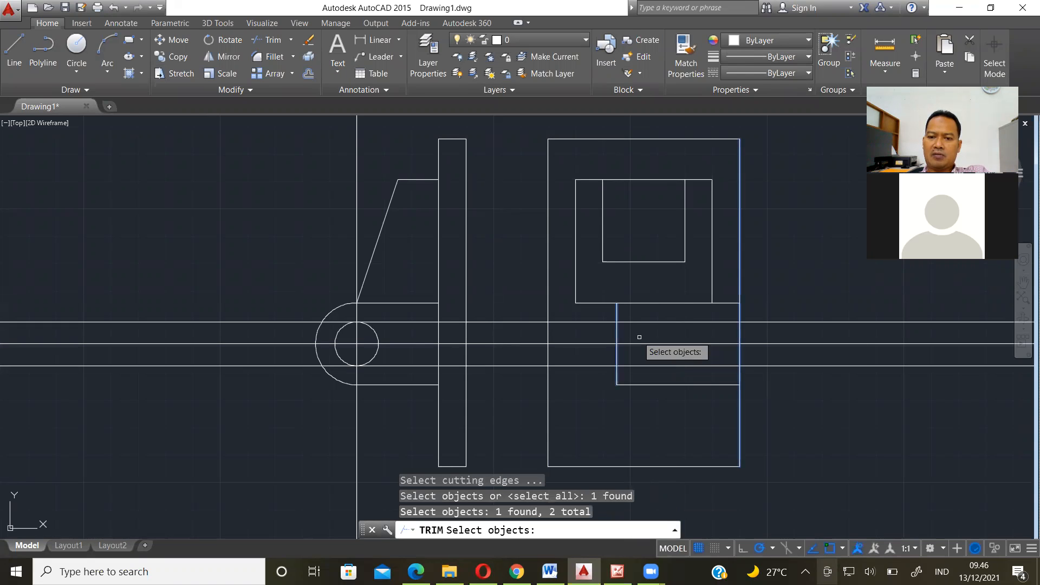
{"action": "key", "text": "Return"}
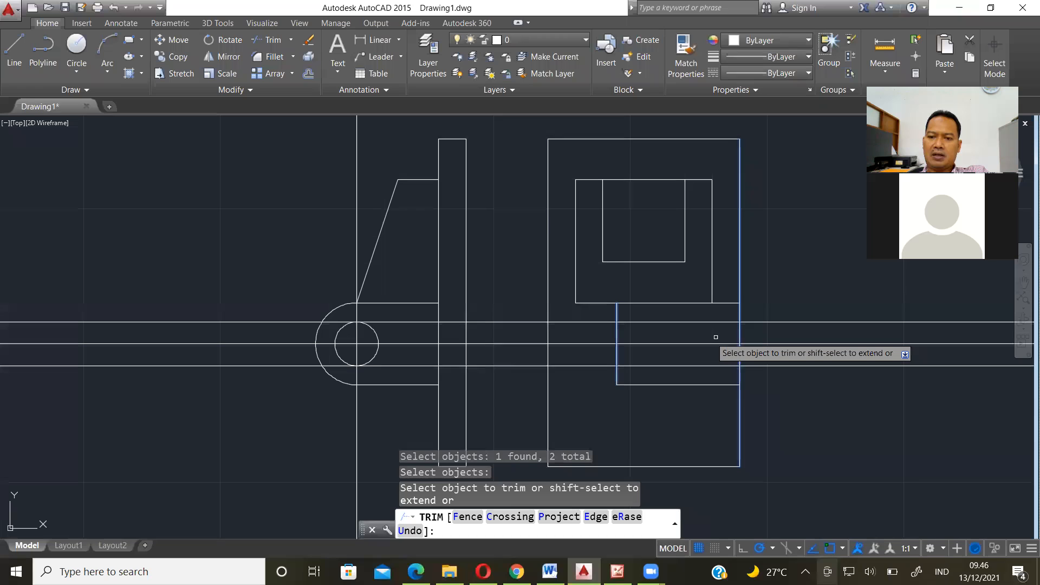
{"action": "left_click", "coordinate": [750, 322]}
{"action": "left_click", "coordinate": [752, 366]}
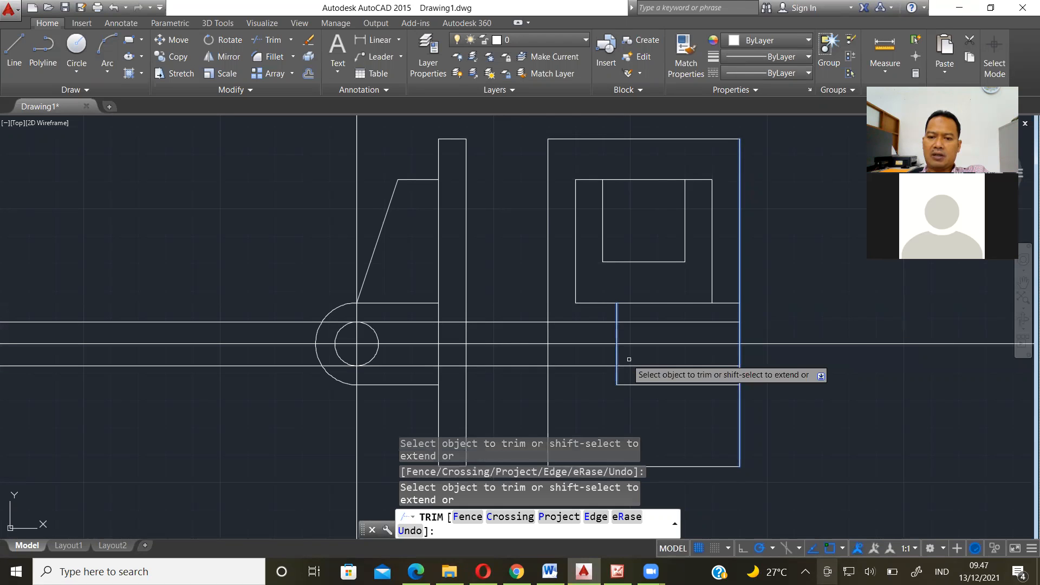
{"action": "left_click", "coordinate": [600, 365]}
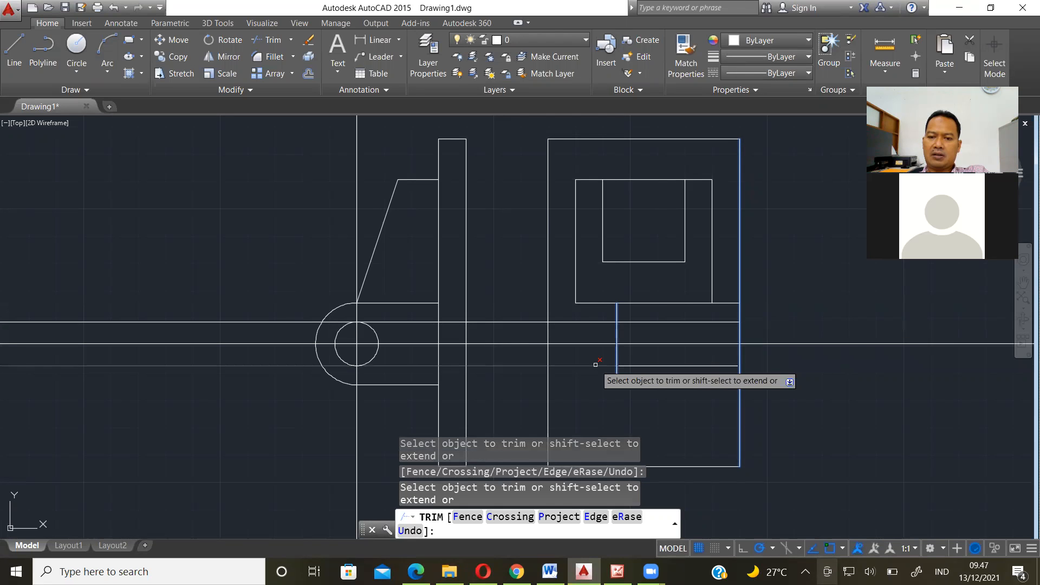
{"action": "left_click", "coordinate": [604, 322]}
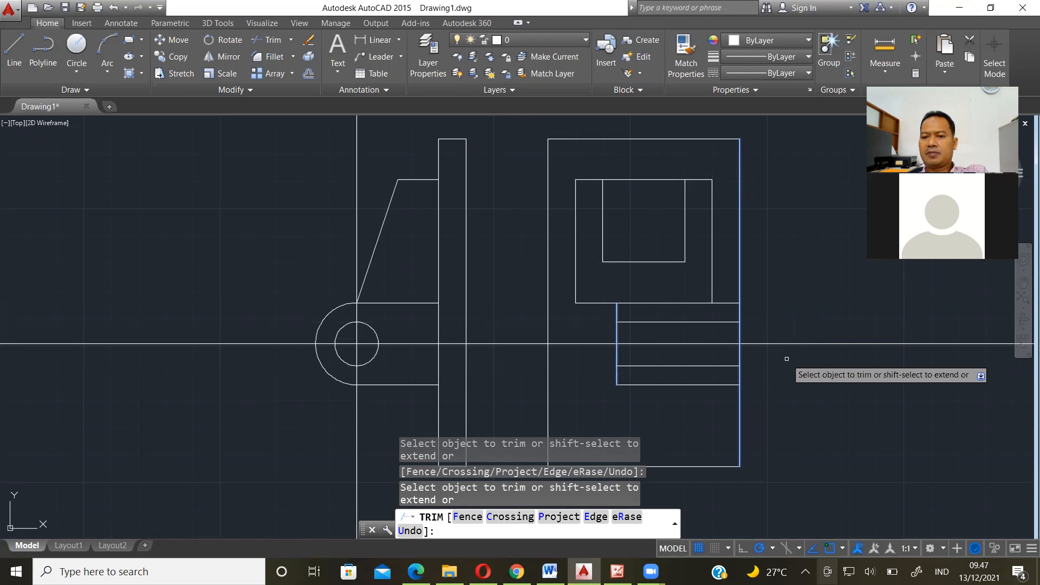
{"action": "key", "text": "Return"}
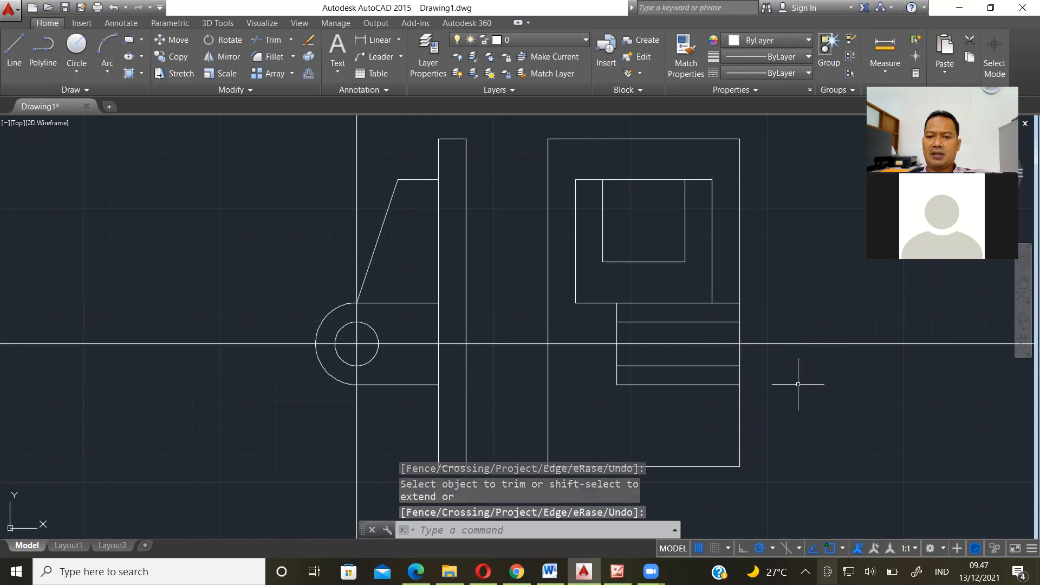
Check the notch depth in the reference image and offset the side view plate's left edge 5 to the left.
{"action": "key", "text": "alt+Tab"}
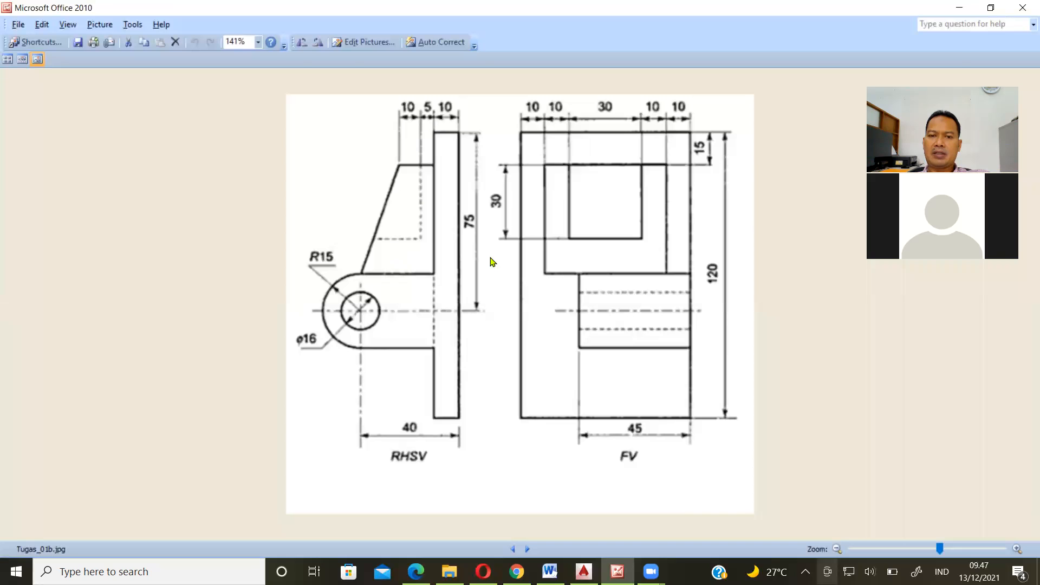
{"action": "key", "text": "alt+Tab"}
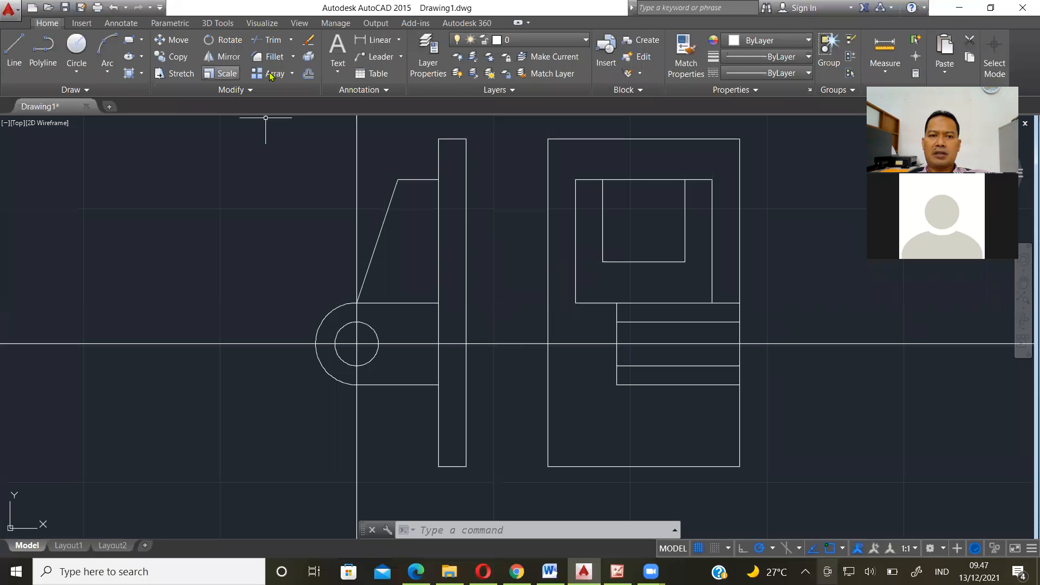
{"action": "type", "text": "o"}
{"action": "key", "text": "Return"}
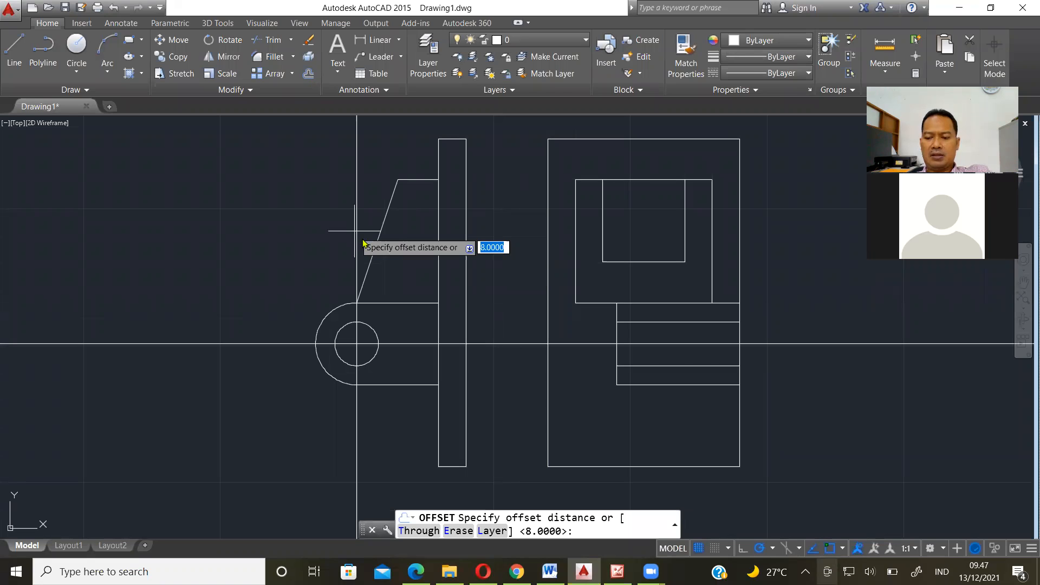
{"action": "type", "text": "5"}
{"action": "key", "text": "Return"}
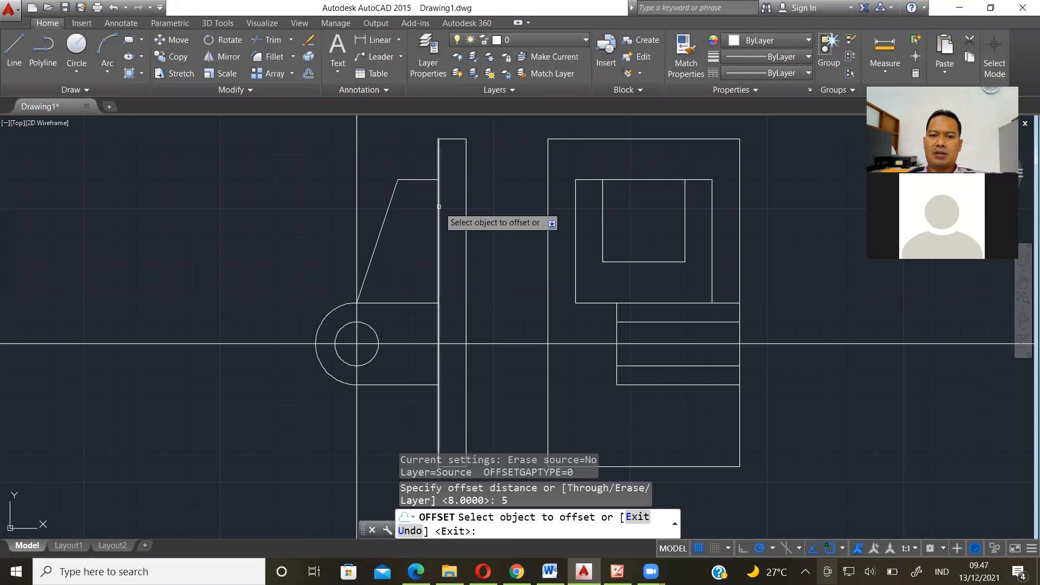
{"action": "left_click", "coordinate": [439, 204]}
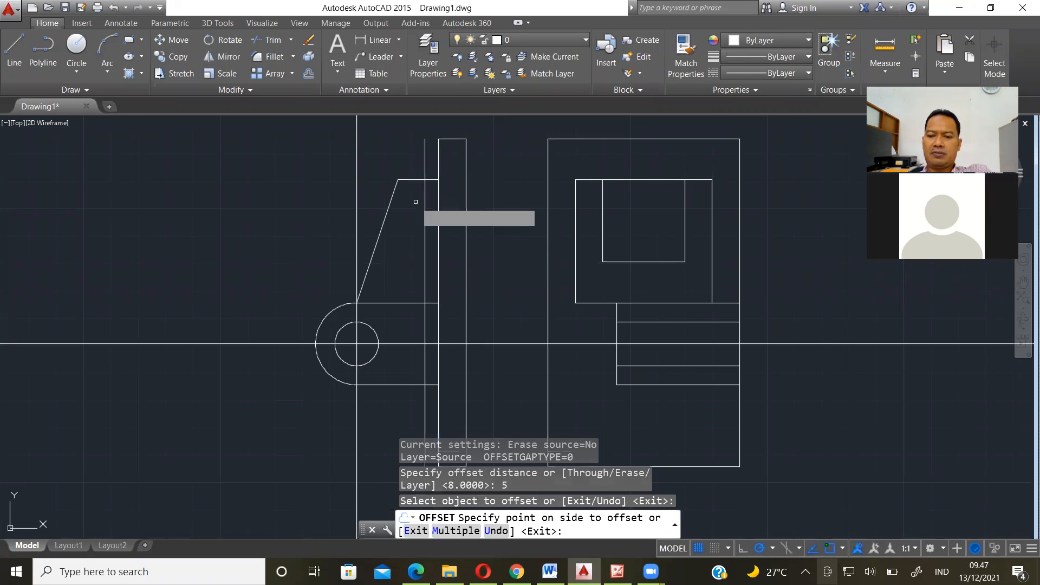
{"action": "left_click", "coordinate": [415, 202]}
{"action": "key", "text": "Return"}
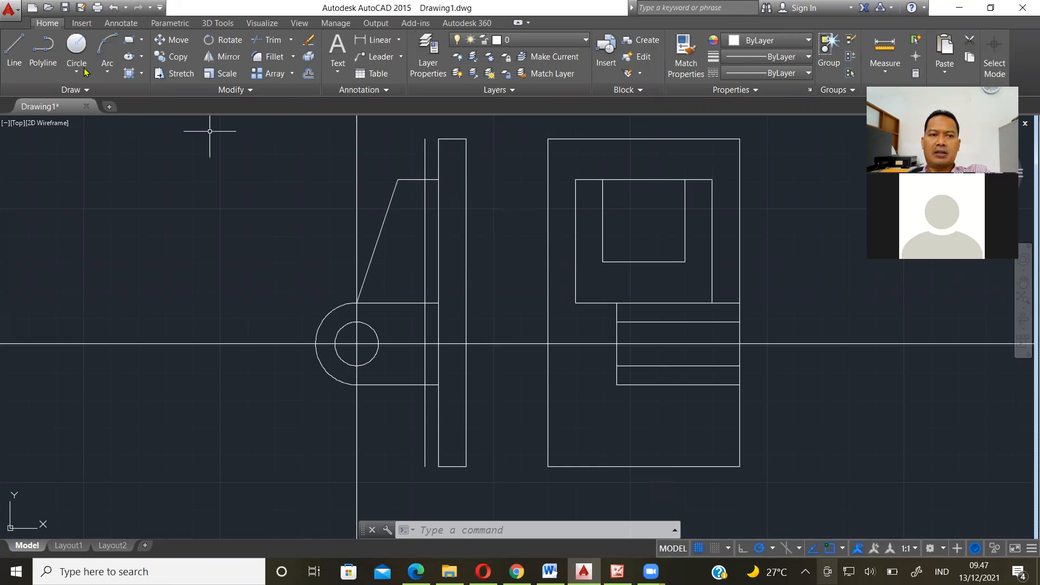
Draw a horizontal line about 127 long from the front view notch's lower-left corner leftward past the side view's slanted edge.
{"action": "left_click", "coordinate": [14, 54]}
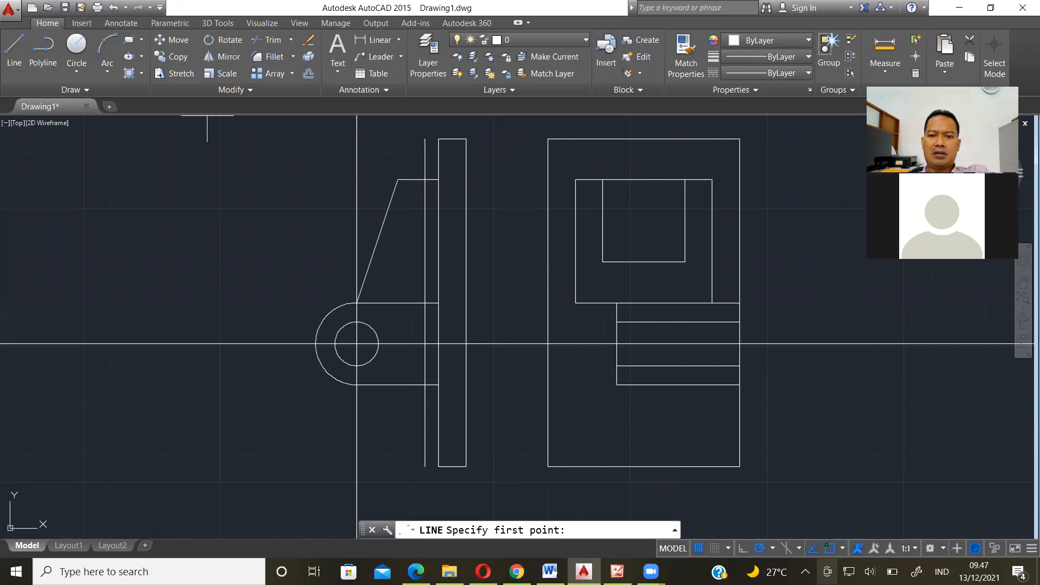
{"action": "left_click", "coordinate": [603, 262]}
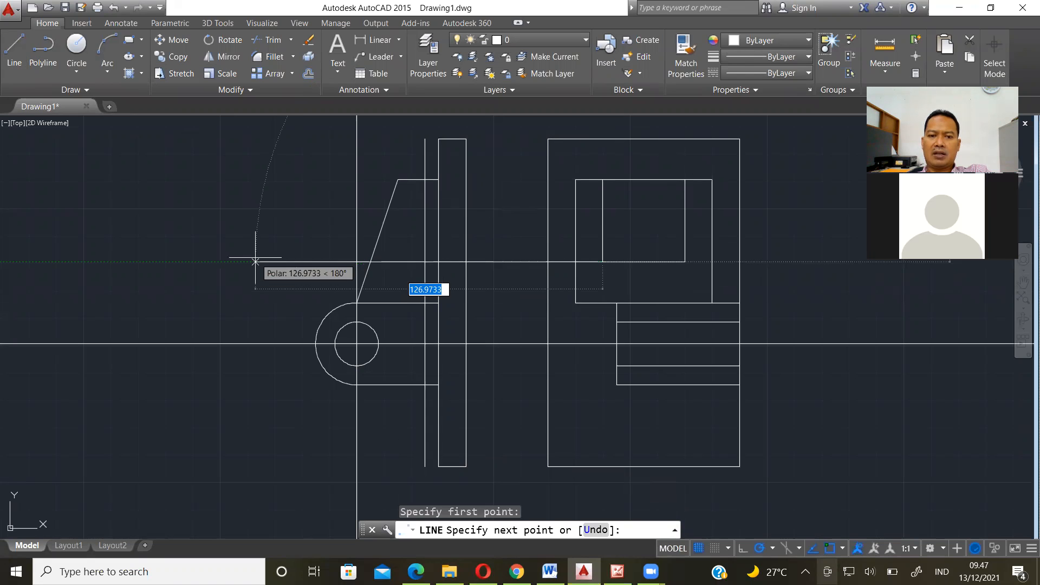
{"action": "left_click", "coordinate": [256, 262]}
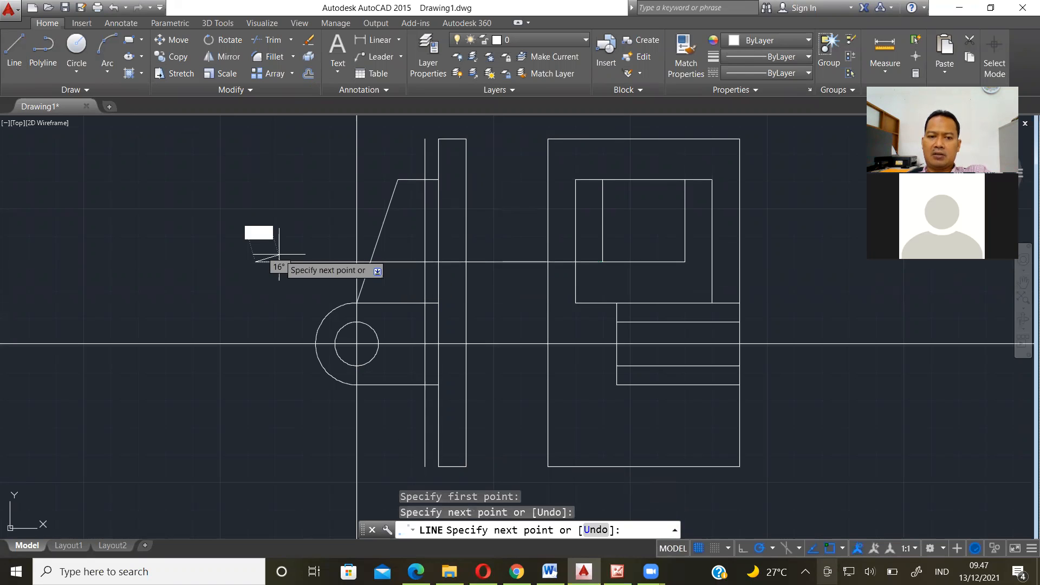
{"action": "key", "text": "Return"}
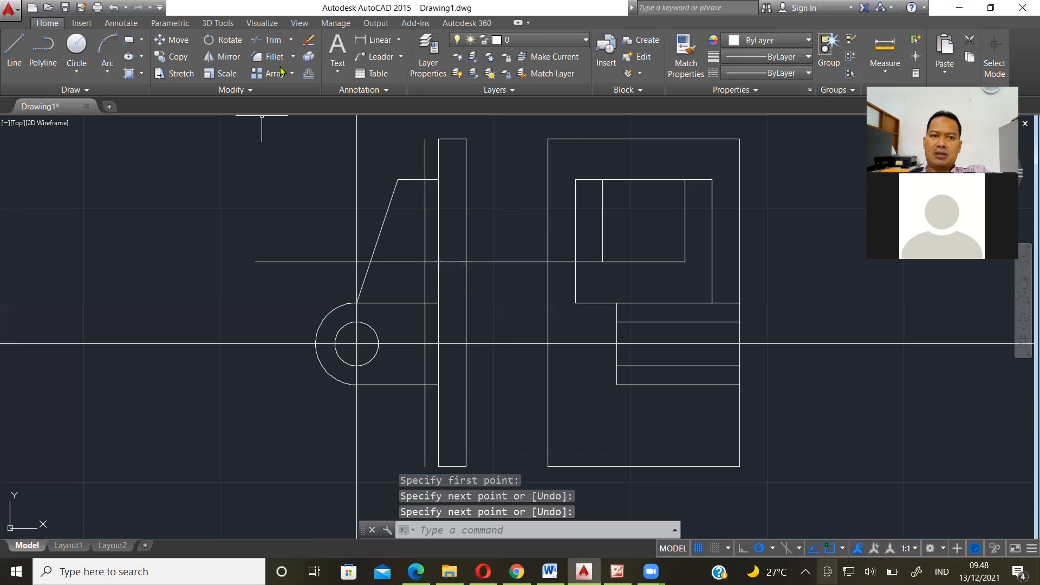
Trim the side view's new vertical and horizontal lines to the slanted edge, the rib's top edge and each other, leaving the notch outline.
{"action": "left_click", "coordinate": [271, 40]}
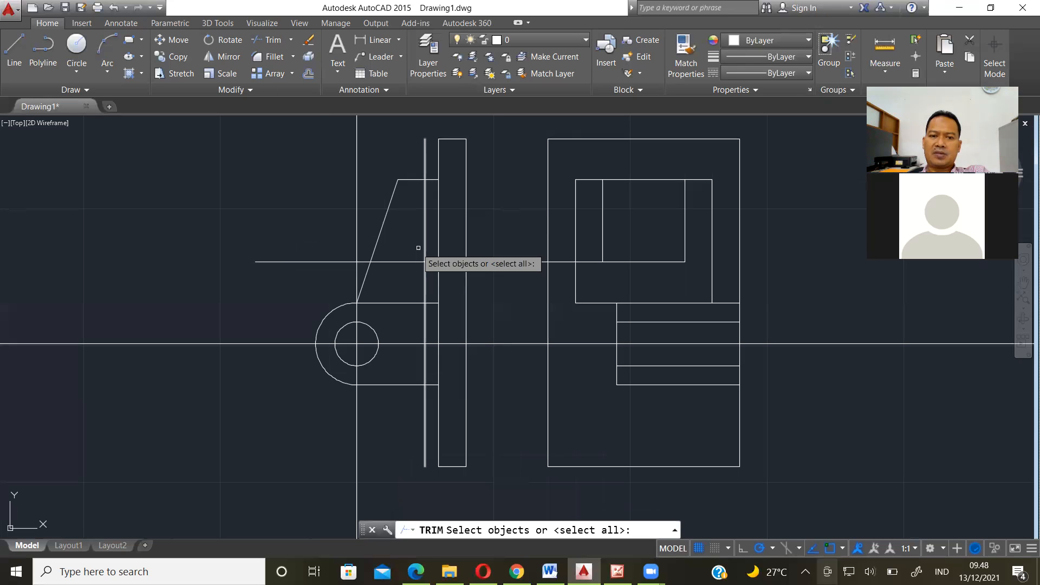
{"action": "left_click", "coordinate": [380, 234]}
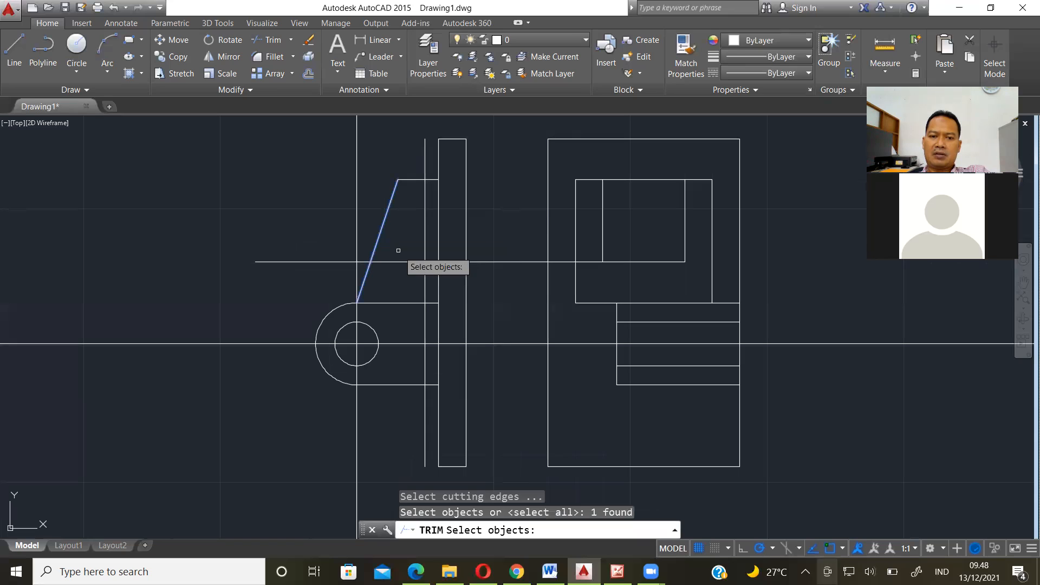
{"action": "left_click", "coordinate": [407, 262]}
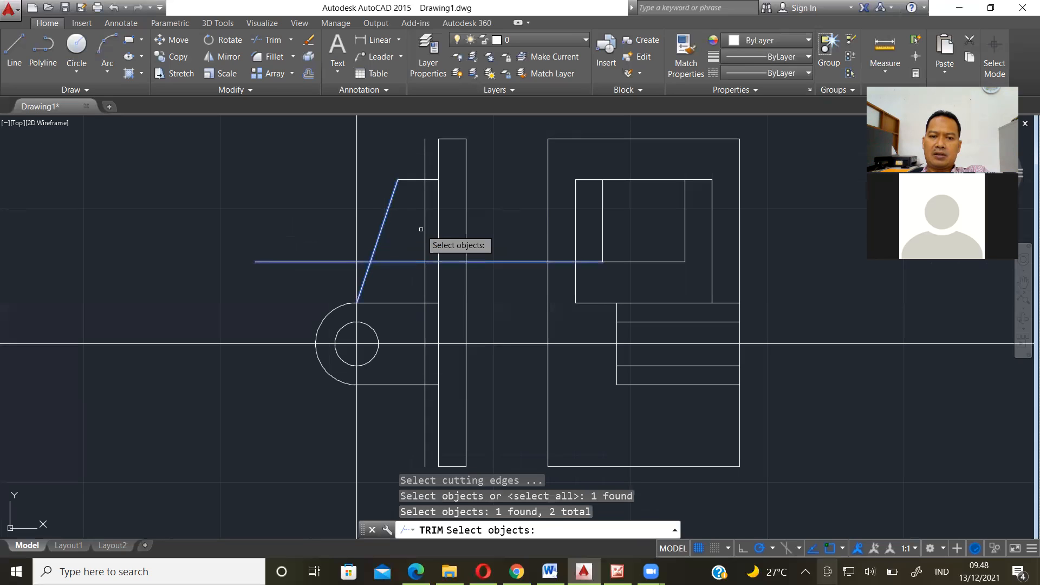
{"action": "left_click", "coordinate": [425, 223]}
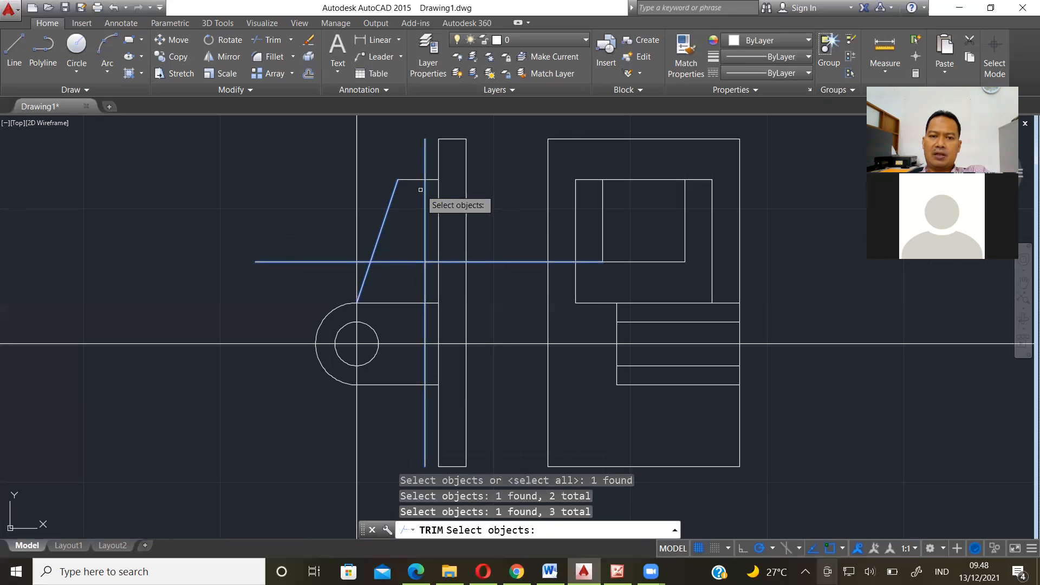
{"action": "left_click", "coordinate": [415, 180]}
{"action": "key", "text": "Return"}
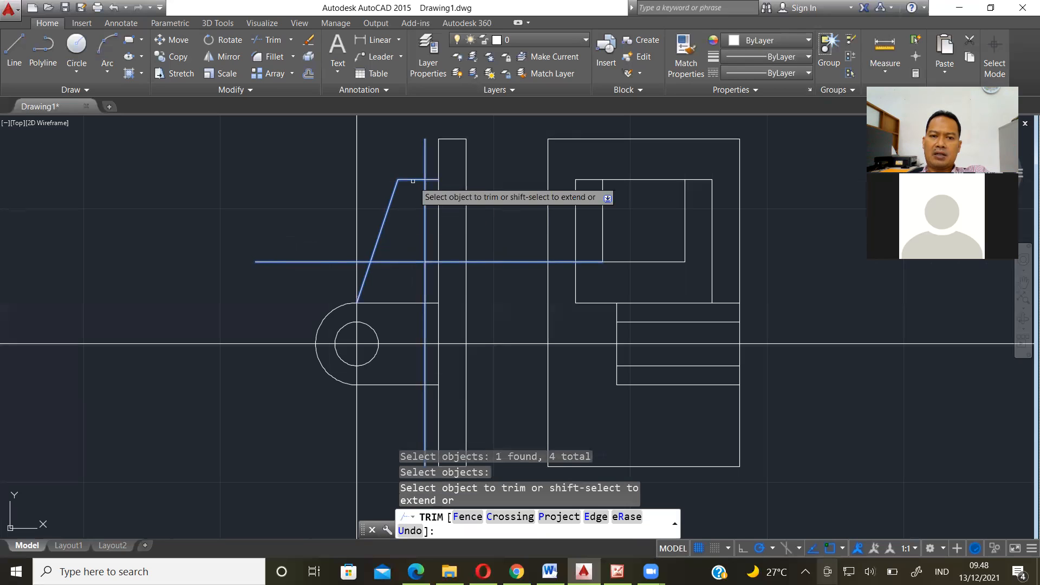
{"action": "left_click", "coordinate": [425, 157]}
{"action": "left_click", "coordinate": [317, 261]}
{"action": "left_click", "coordinate": [424, 274]}
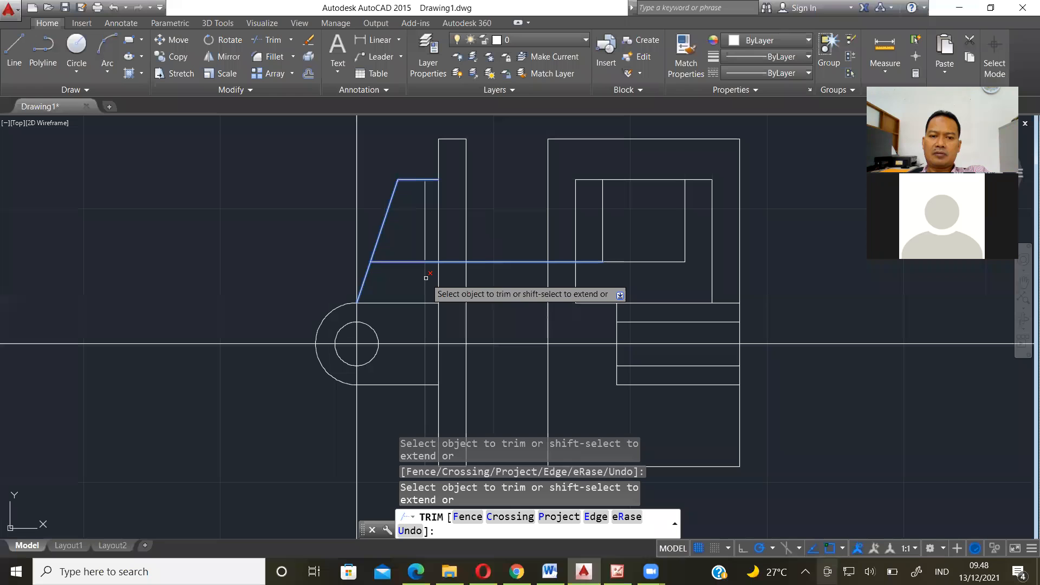
{"action": "left_click", "coordinate": [434, 261]}
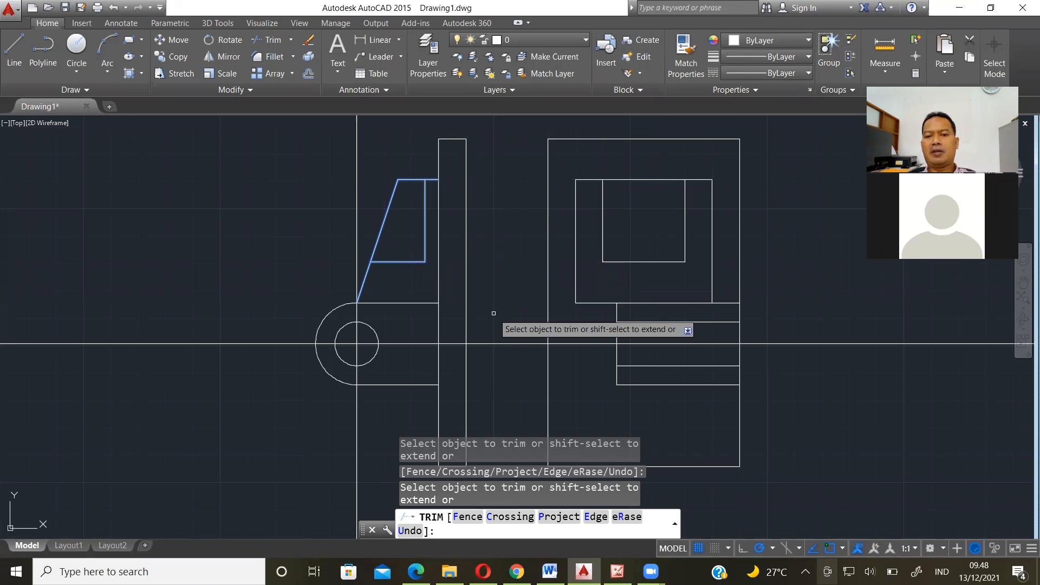
{"action": "key", "text": "Return"}
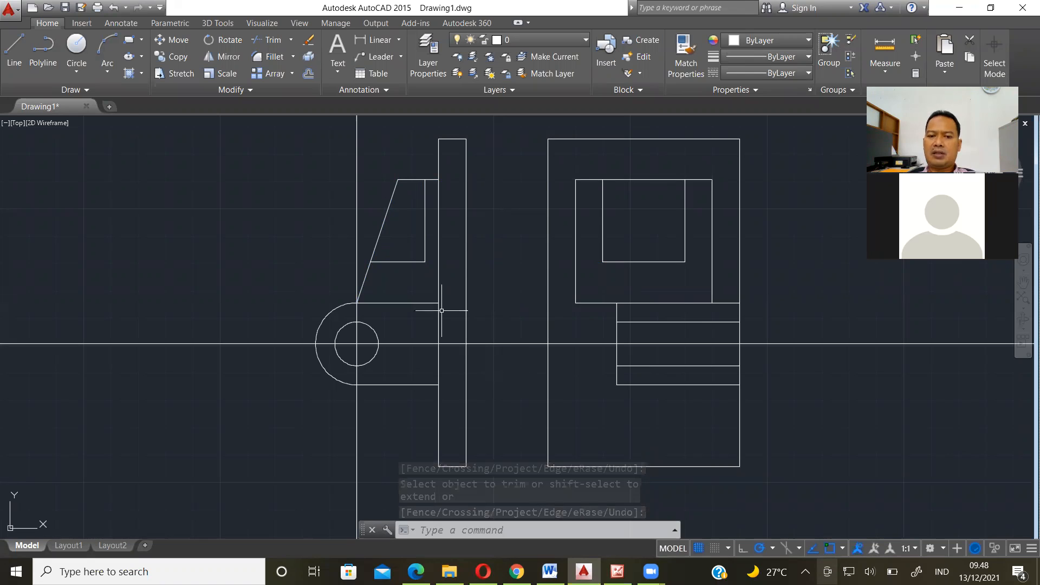
Check the reference image and trim the side view plate's left edge between the lug's upper and lower horizontal lines.
{"action": "key", "text": "alt+Tab"}
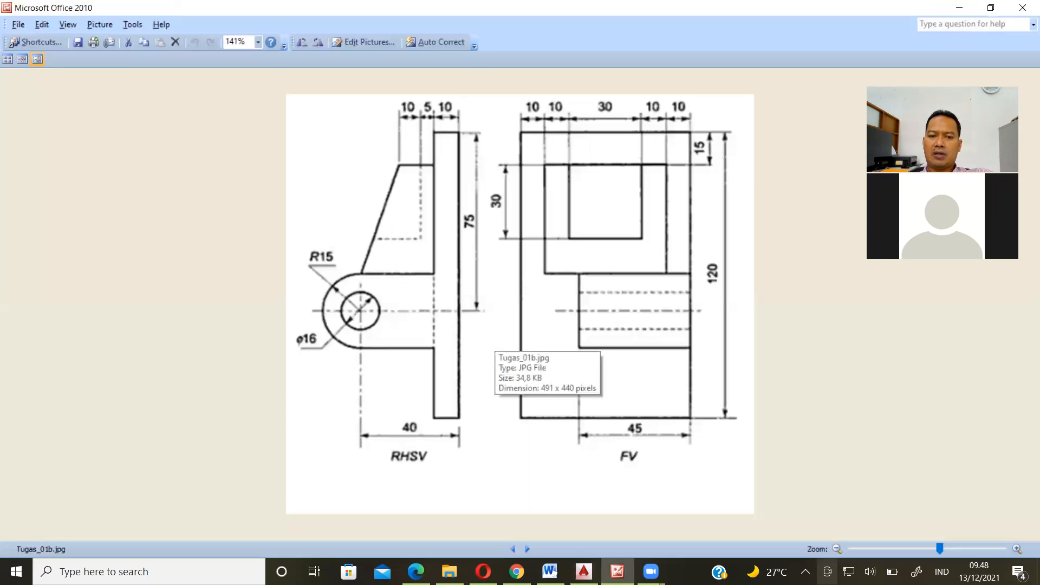
{"action": "key", "text": "alt+Tab"}
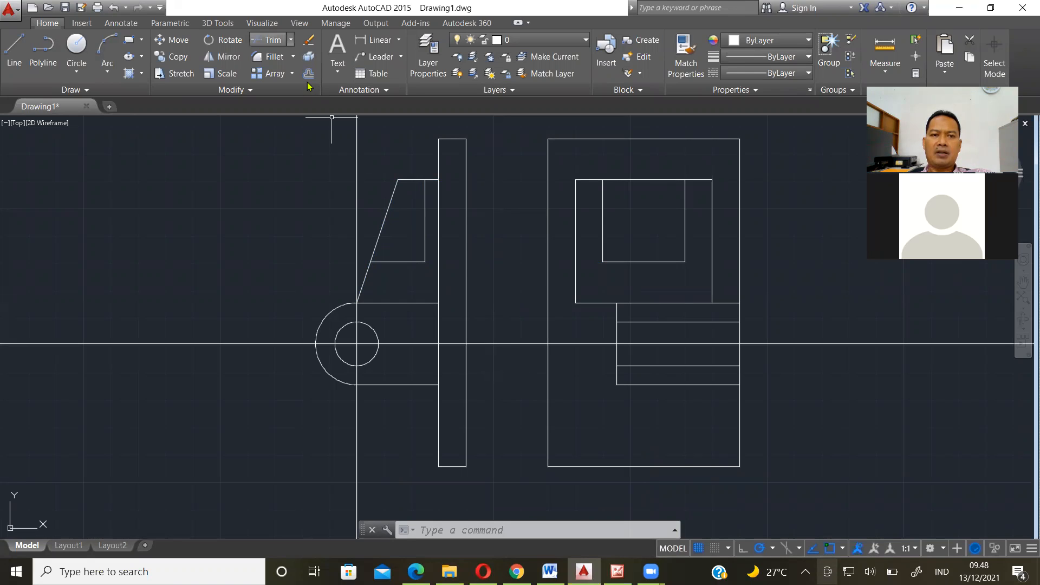
{"action": "left_click", "coordinate": [290, 39]}
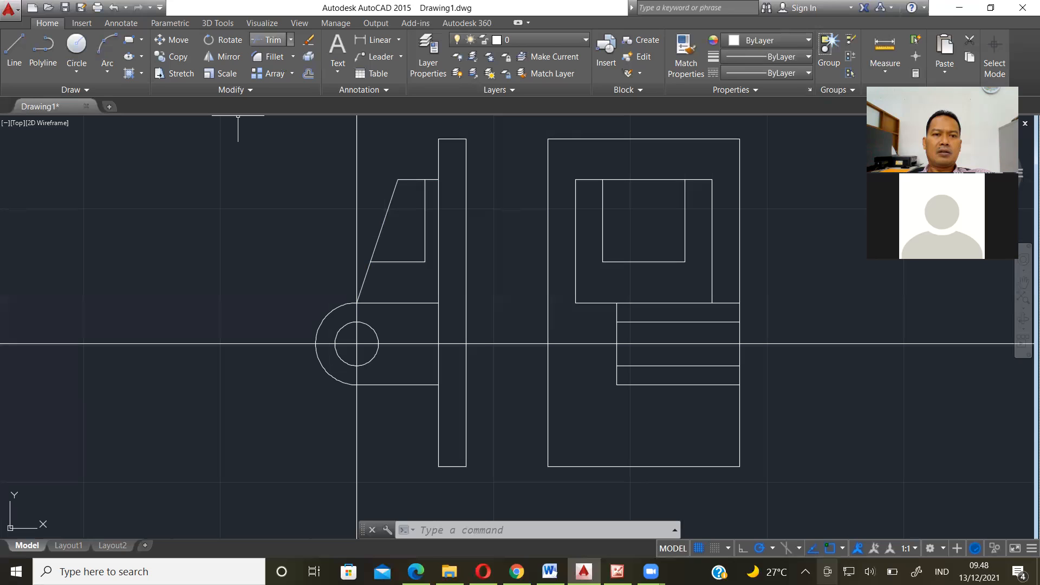
{"action": "left_click", "coordinate": [269, 40]}
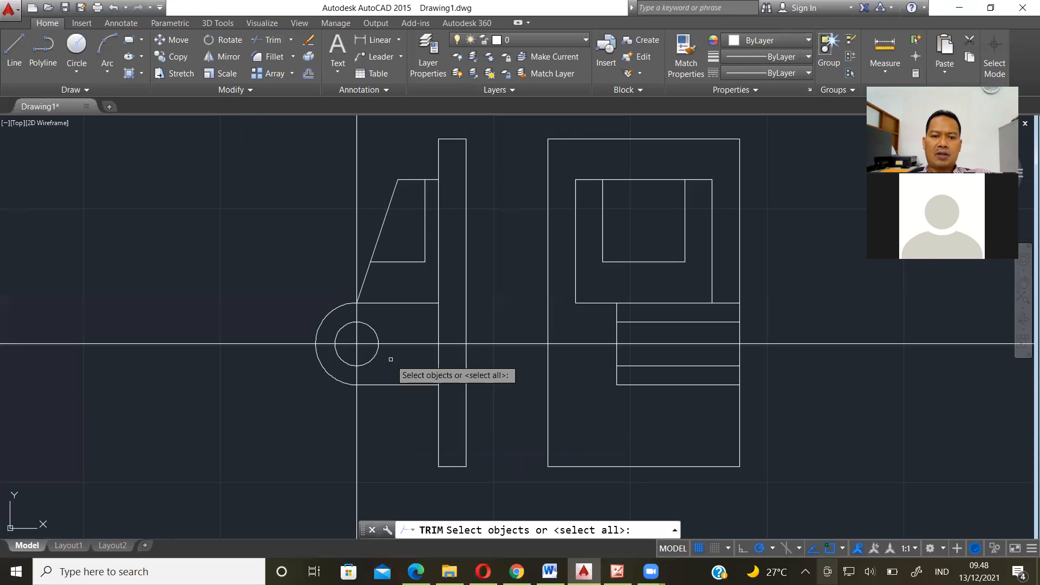
{"action": "left_click", "coordinate": [407, 303]}
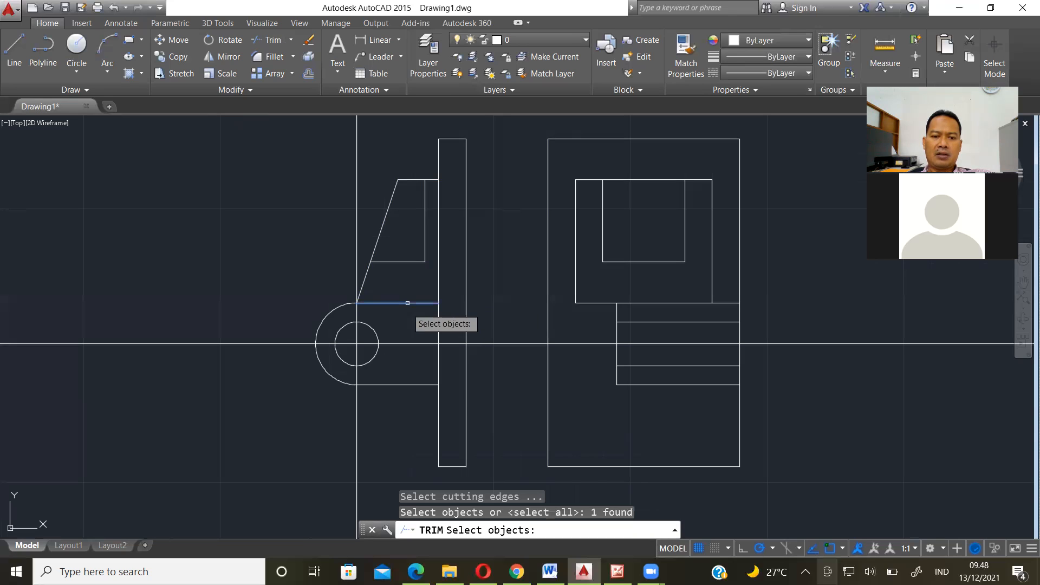
{"action": "left_click", "coordinate": [407, 386]}
{"action": "key", "text": "Return"}
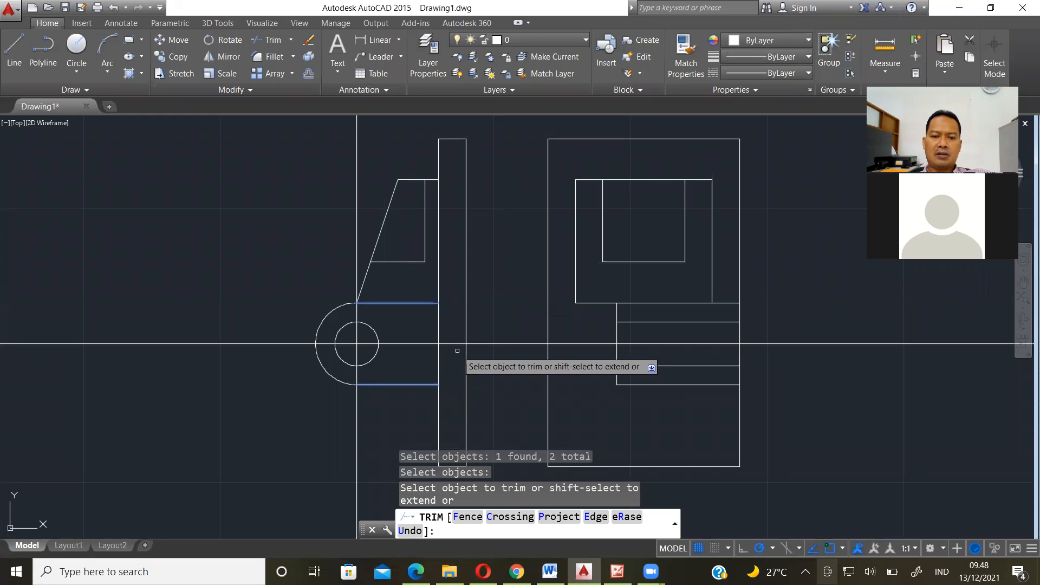
{"action": "left_click", "coordinate": [439, 323]}
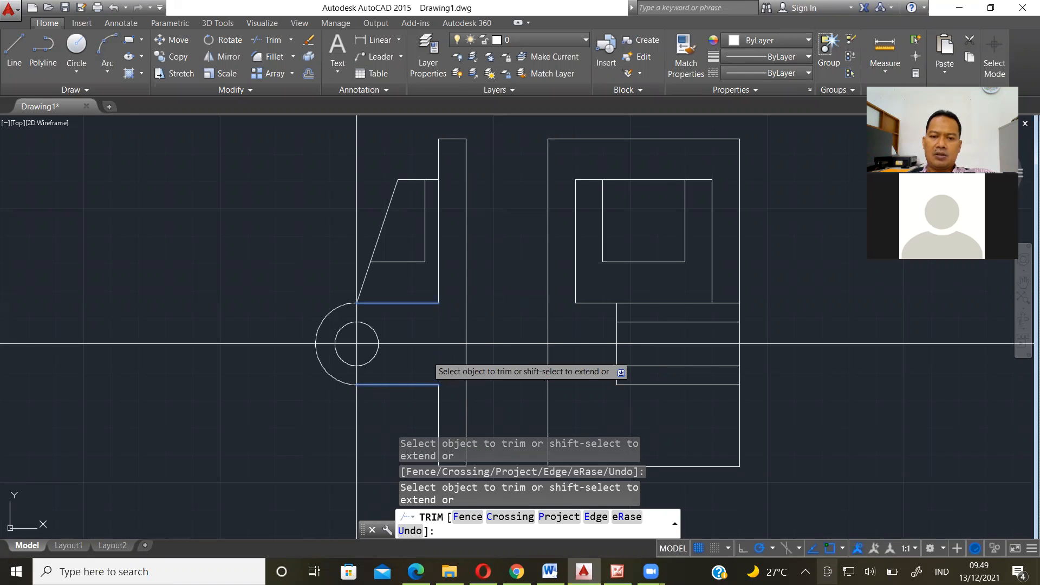
{"action": "key", "text": "Escape"}
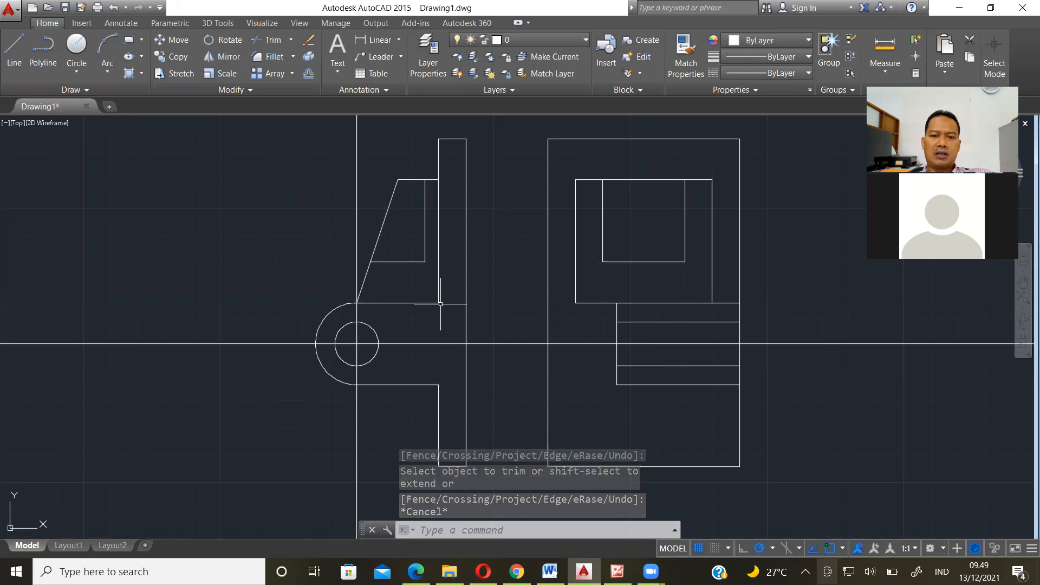
Draw a vertical line closing the side view plate's left edge between the lug's upper and lower horizontal lines.
{"action": "left_click", "coordinate": [14, 50]}
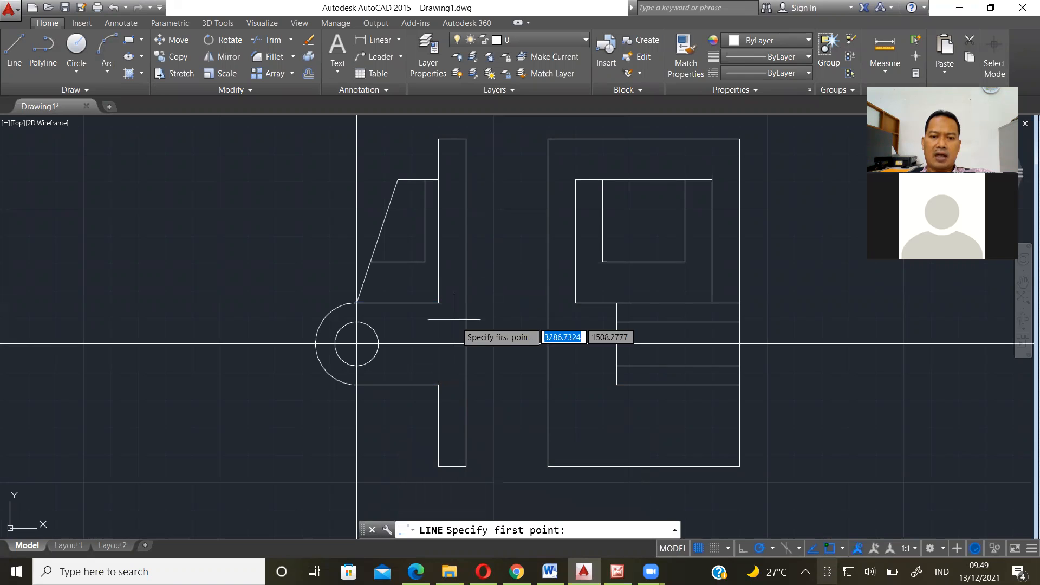
{"action": "left_click", "coordinate": [439, 303]}
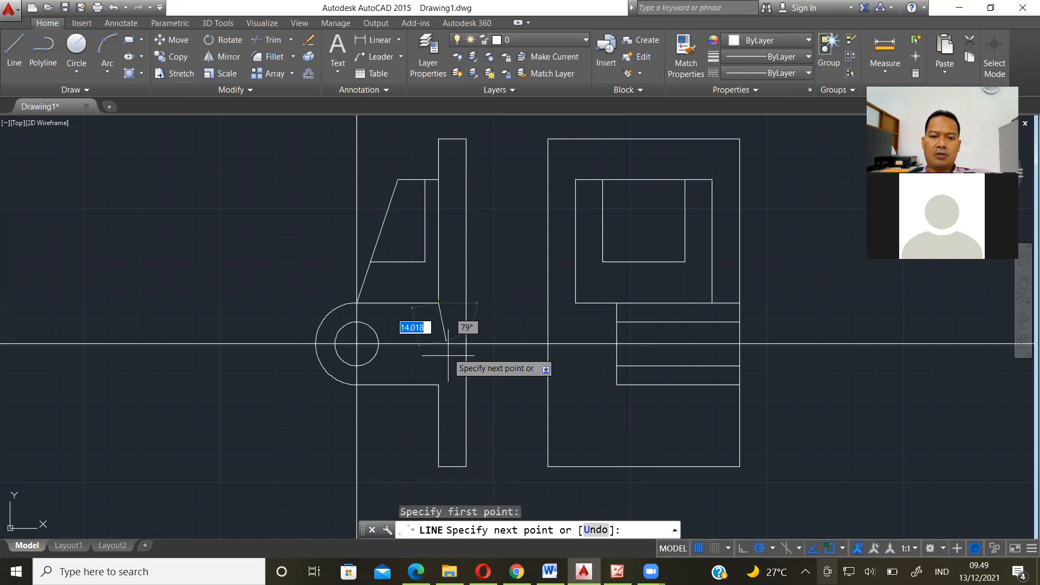
{"action": "left_click", "coordinate": [438, 384]}
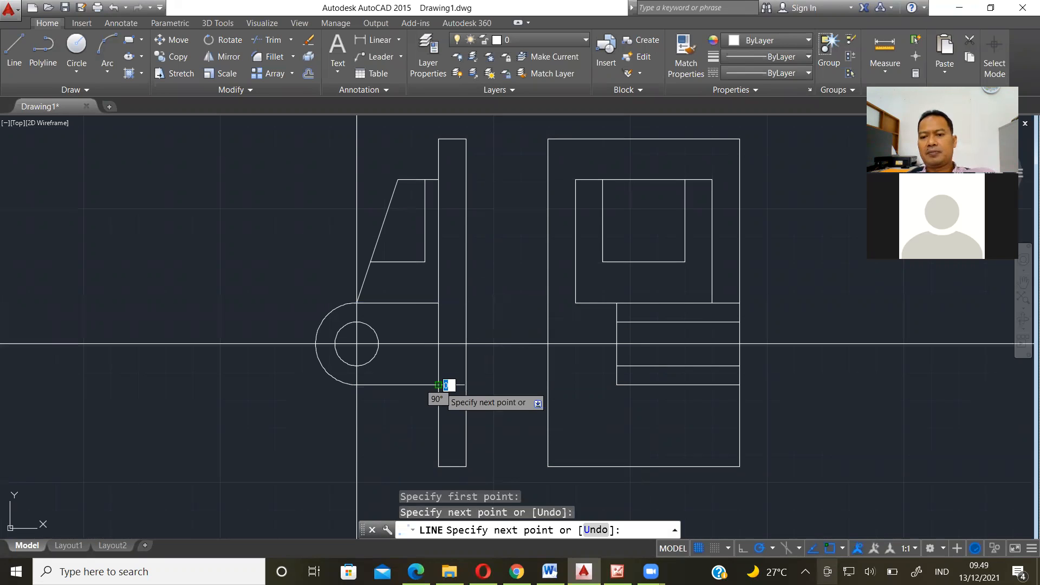
{"action": "key", "text": "Return"}
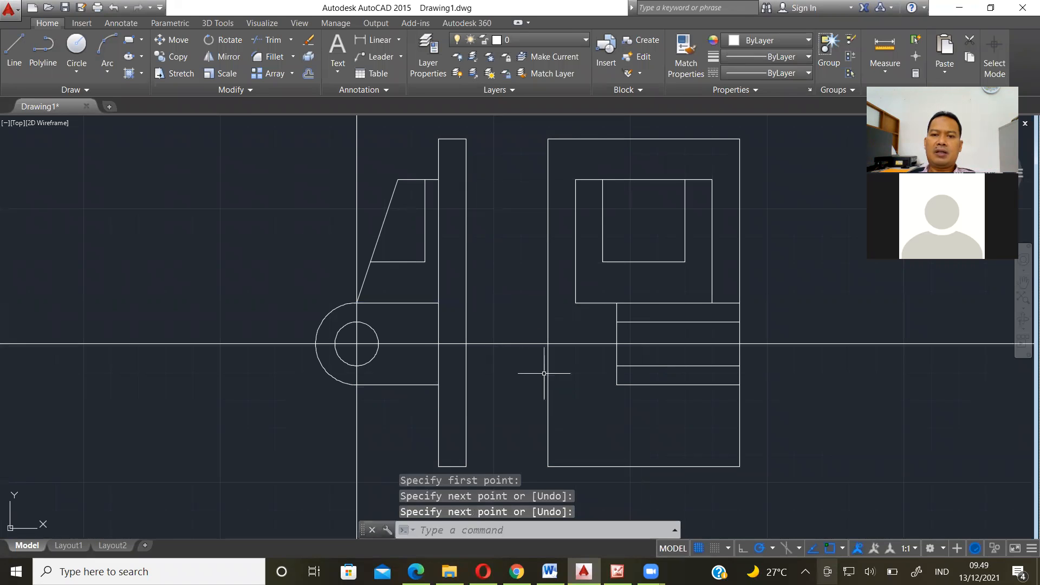
Delete the horizontal and vertical construction lines passing through the lug's hole centre.
{"action": "left_click", "coordinate": [423, 344]}
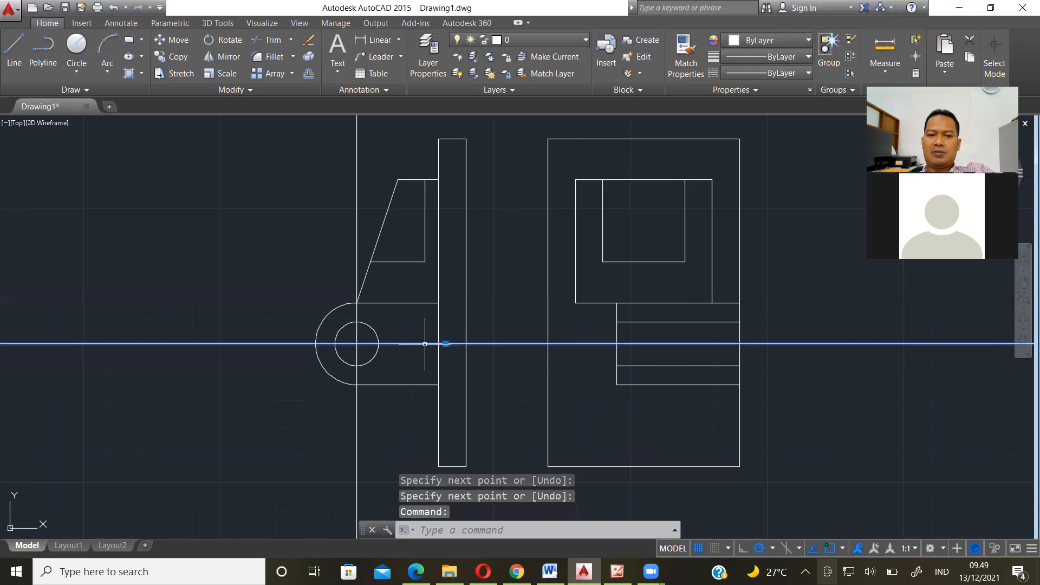
{"action": "key", "text": "Delete"}
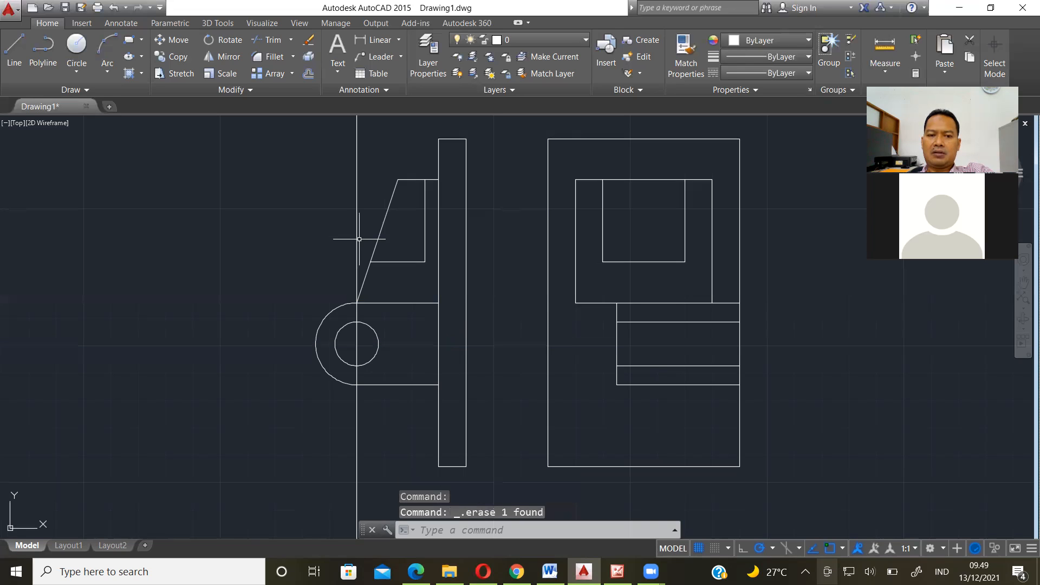
{"action": "left_click", "coordinate": [357, 239]}
{"action": "key", "text": "Delete"}
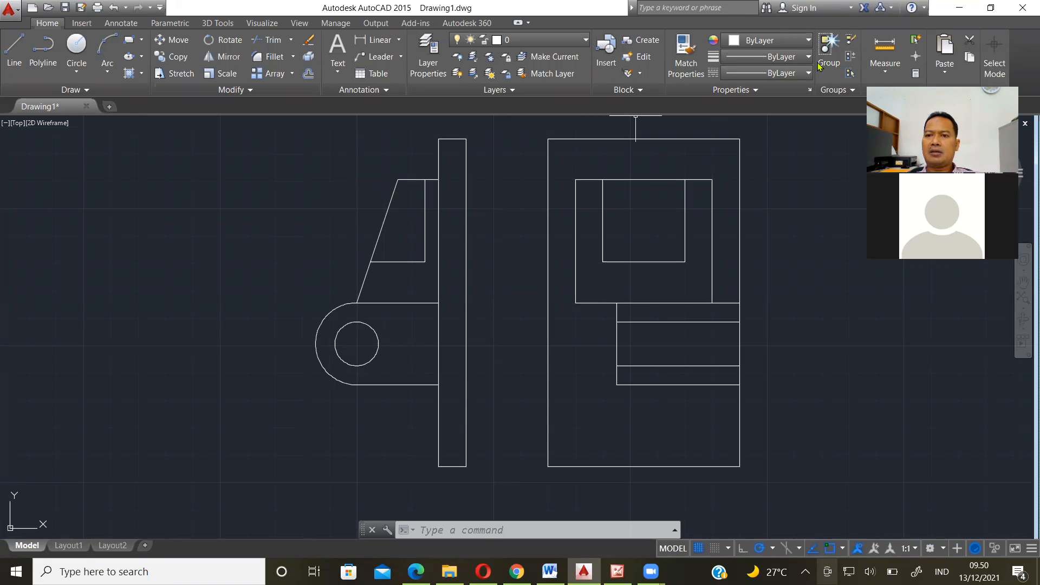
{"action": "left_click", "coordinate": [810, 91]}
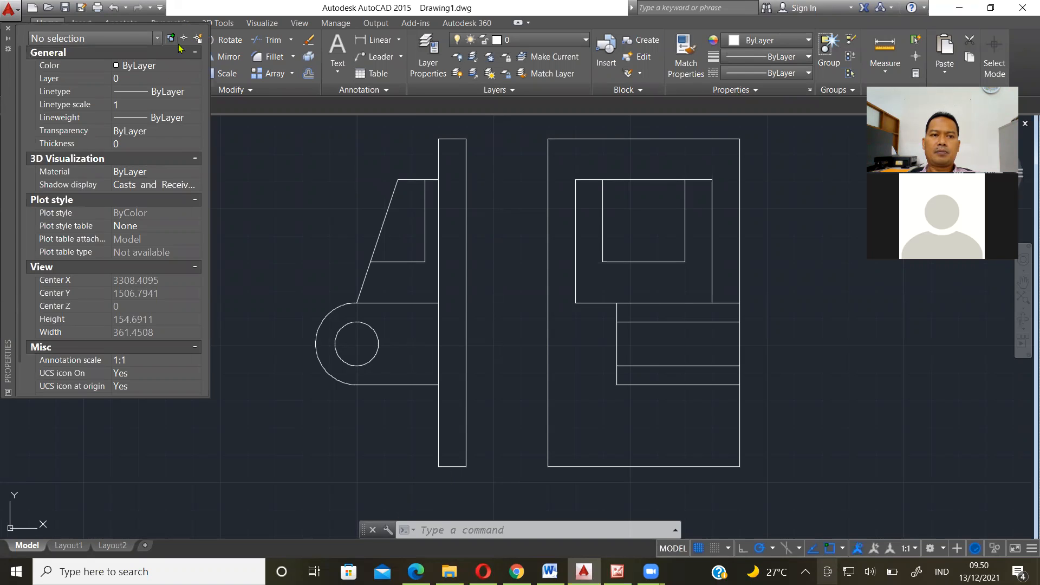
{"action": "left_click", "coordinate": [157, 38]}
{"action": "left_click", "coordinate": [21, 4]}
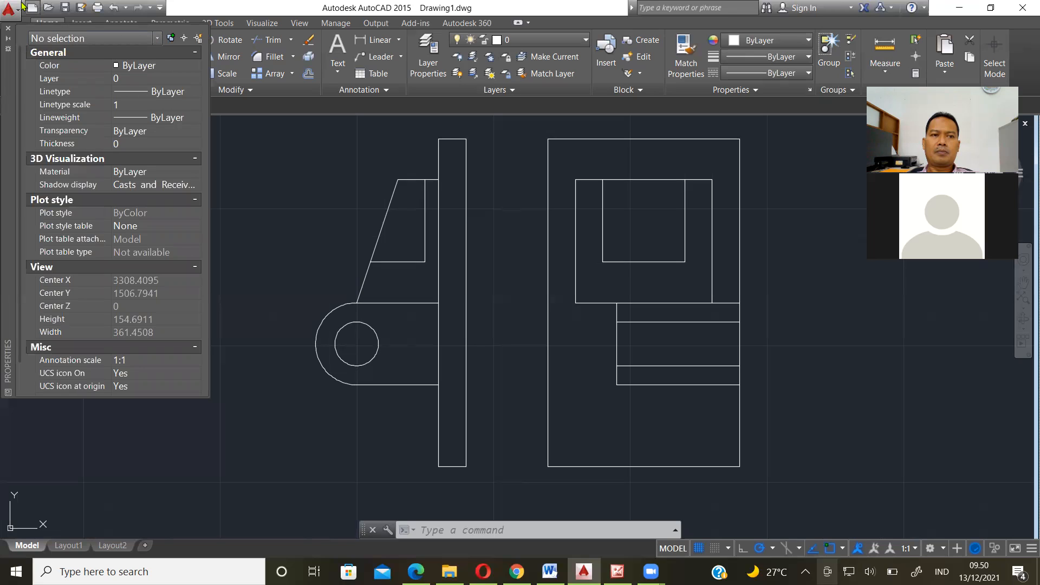
{"action": "left_click", "coordinate": [7, 28]}
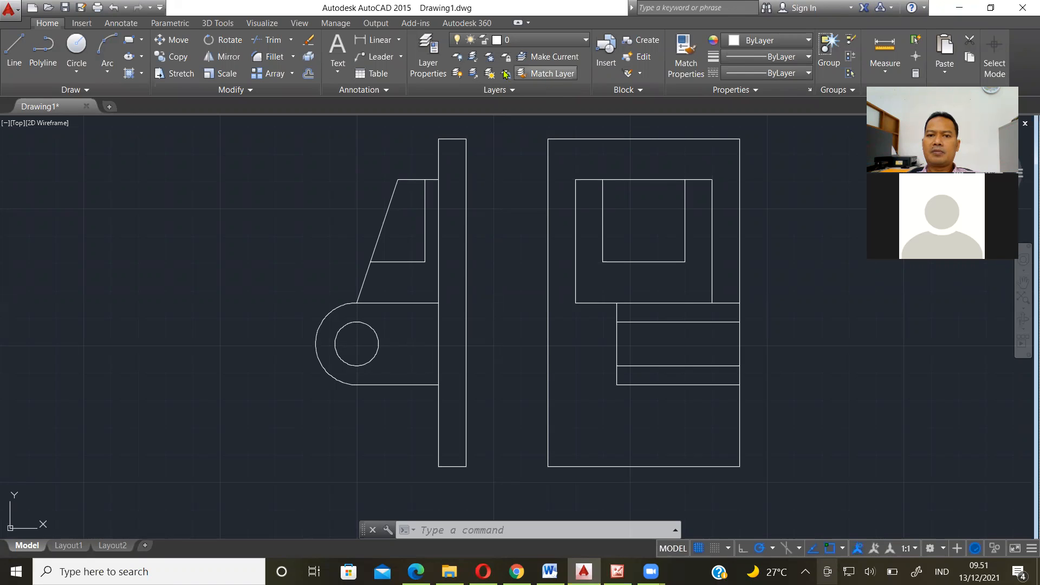
Create a new layer in the layer properties manager.
{"action": "left_click", "coordinate": [428, 62]}
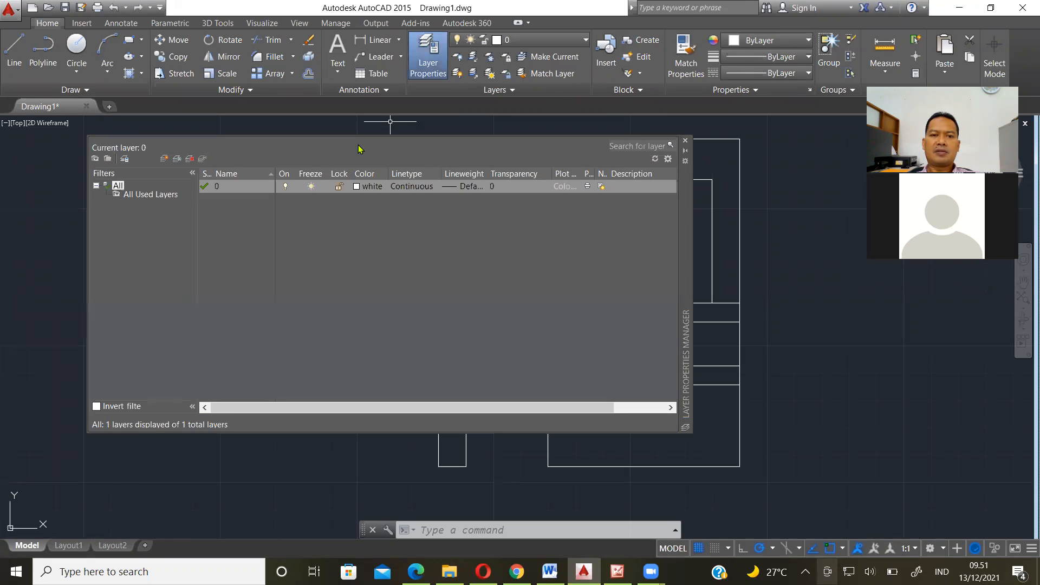
{"action": "left_click", "coordinate": [329, 128]}
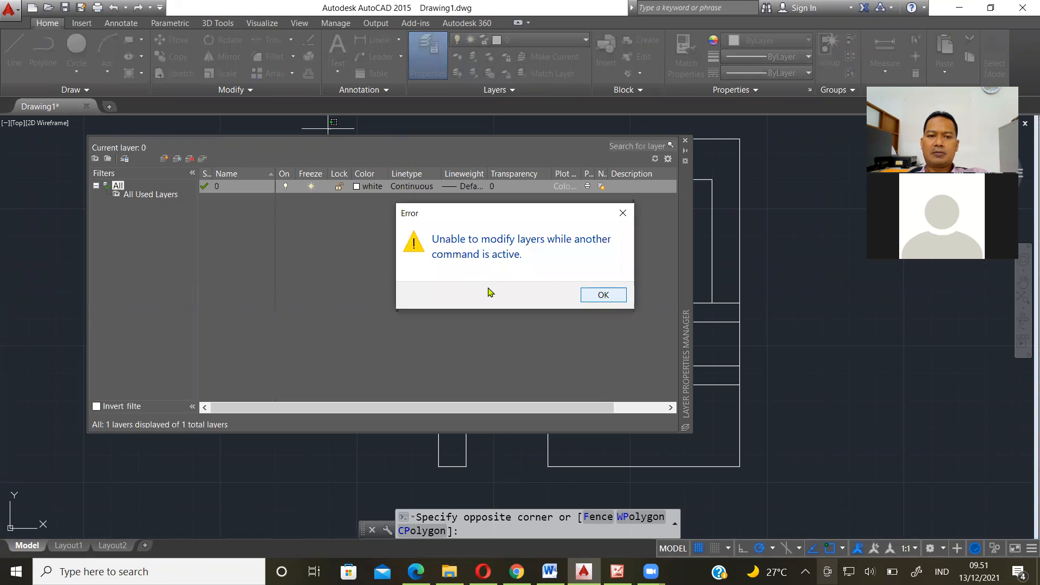
{"action": "key", "text": "Escape"}
{"action": "key", "text": "Escape"}
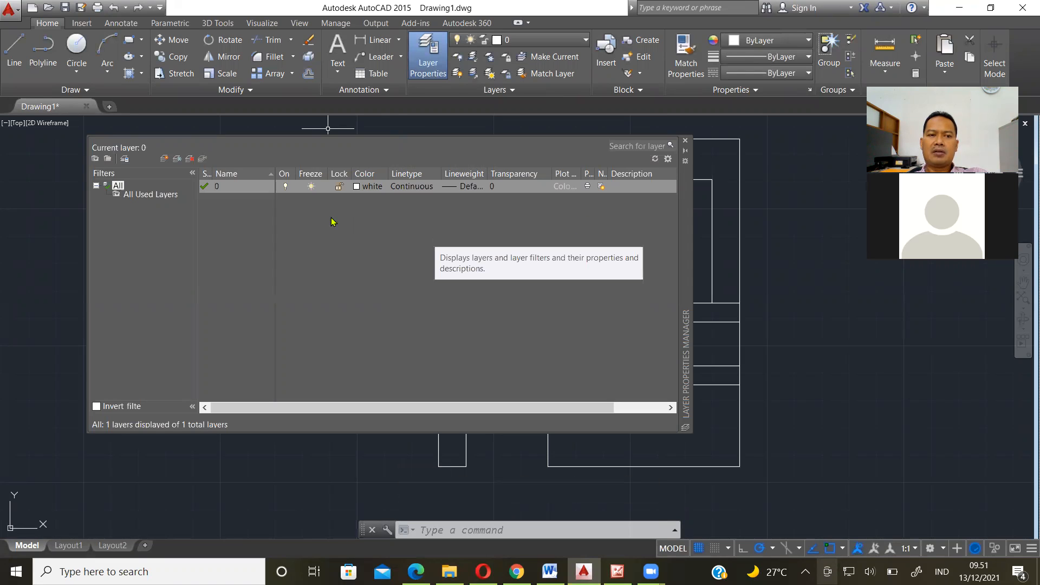
{"action": "left_click", "coordinate": [269, 218]}
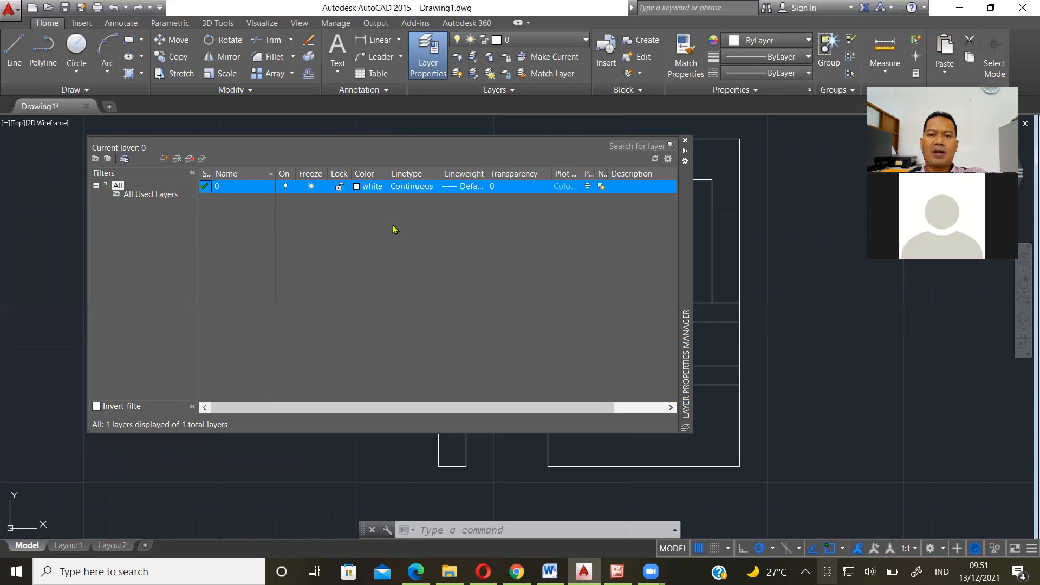
{"action": "right_click", "coordinate": [237, 224]}
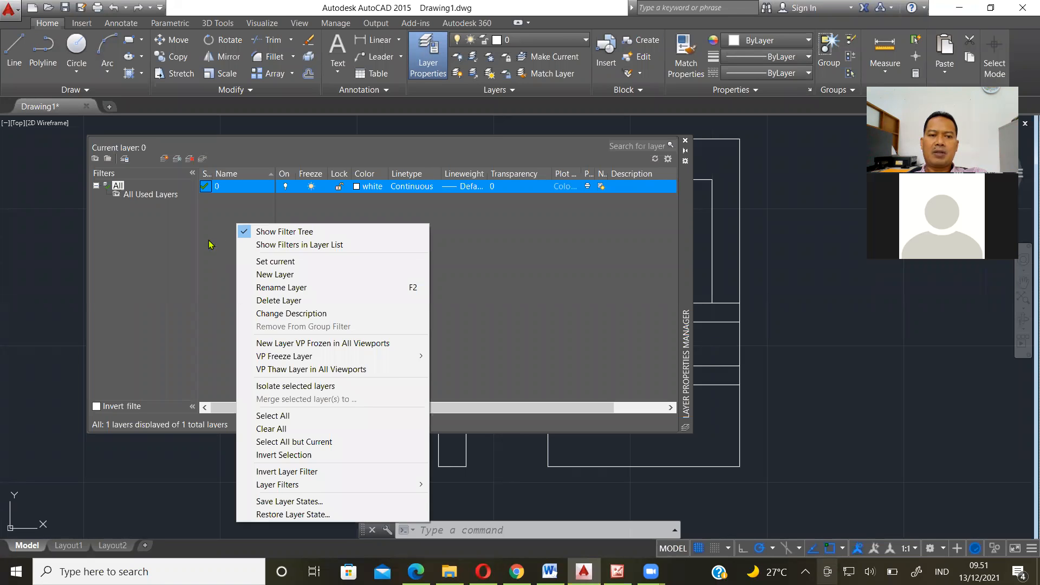
{"action": "left_click", "coordinate": [211, 245]}
{"action": "right_click", "coordinate": [211, 244]}
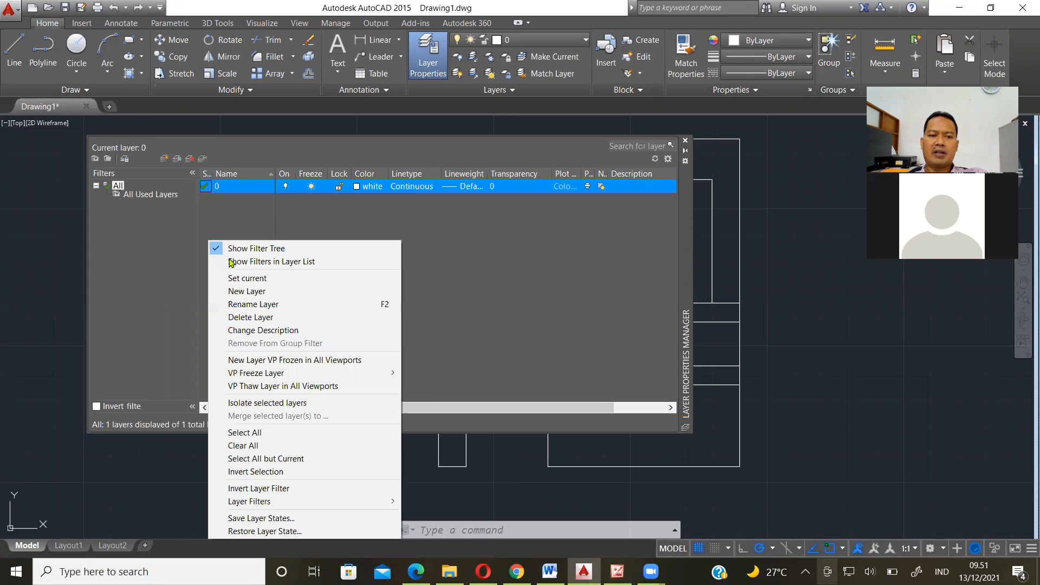
{"action": "left_click", "coordinate": [271, 291]}
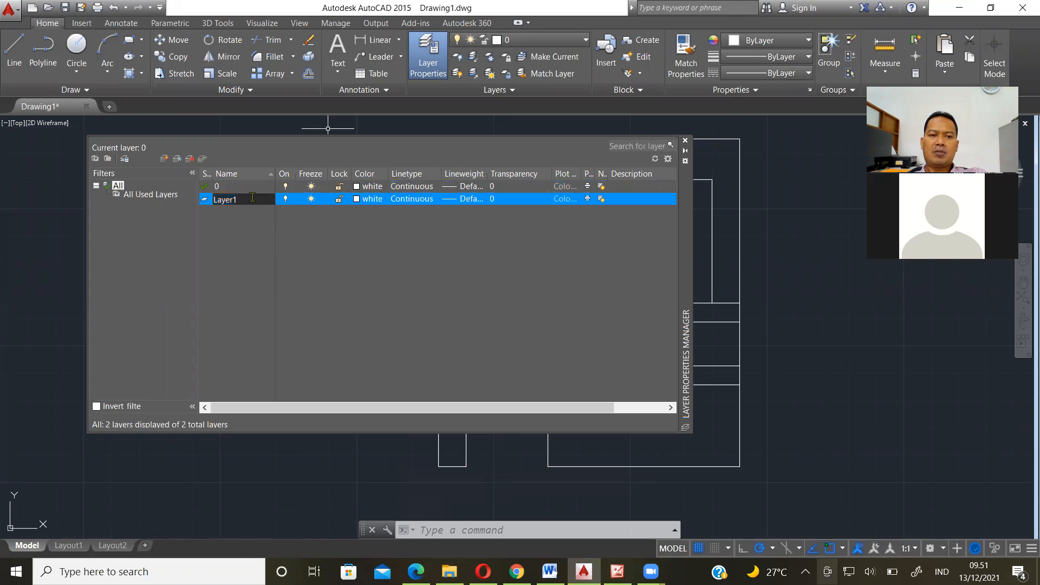
Name the new layer Hidden line.
{"action": "left_click_drag", "start_coordinate": [239, 198], "coordinate": [204, 199]}
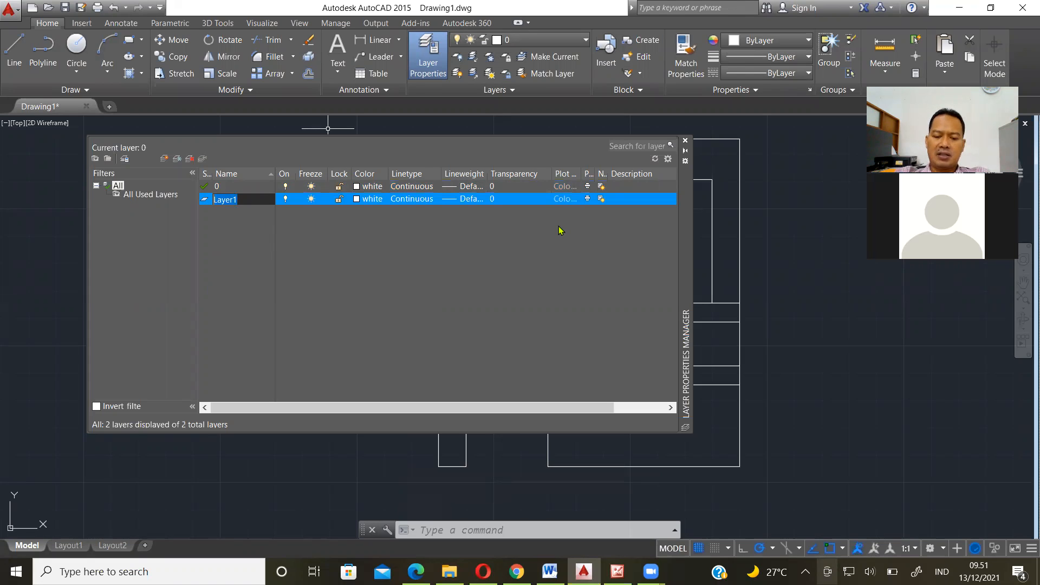
{"action": "type", "text": "Hidd"}
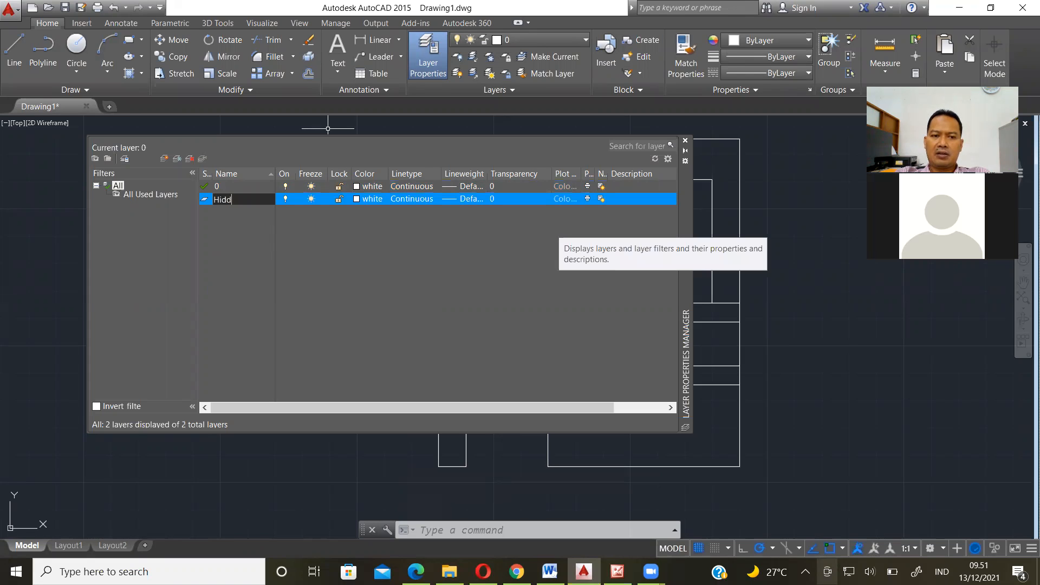
{"action": "type", "text": "en line"}
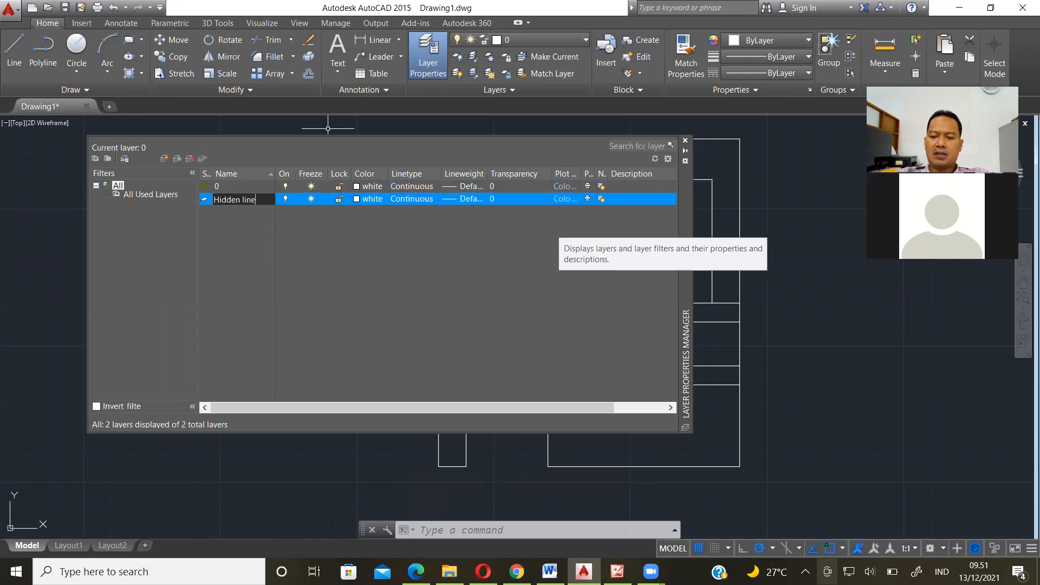
{"action": "key", "text": "Return"}
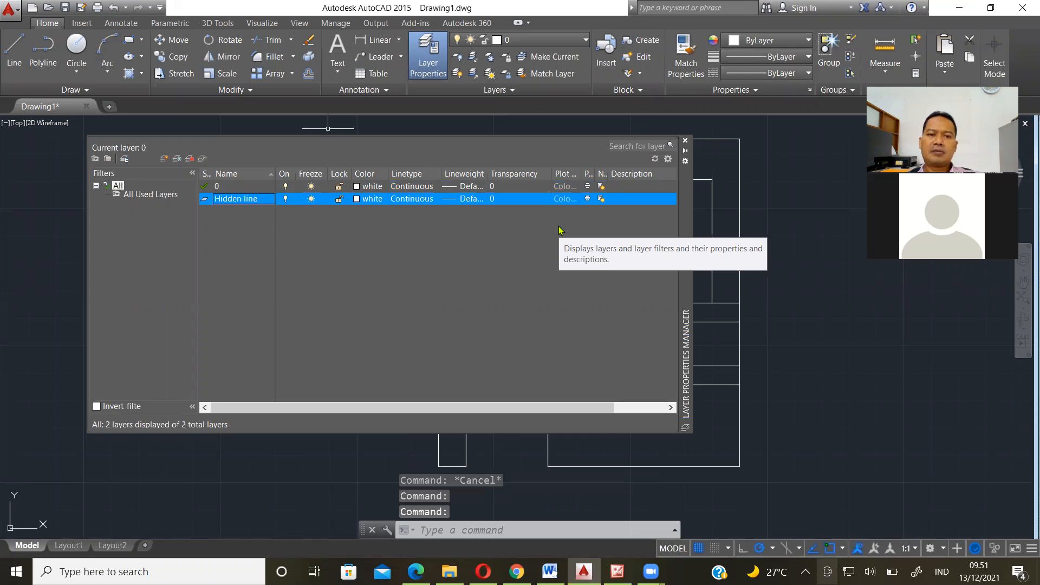
Load the ACAD_ISO03W100 (ISO dash space) linetype from acadiso.lin for the Hidden line layer.
{"action": "left_click", "coordinate": [424, 200]}
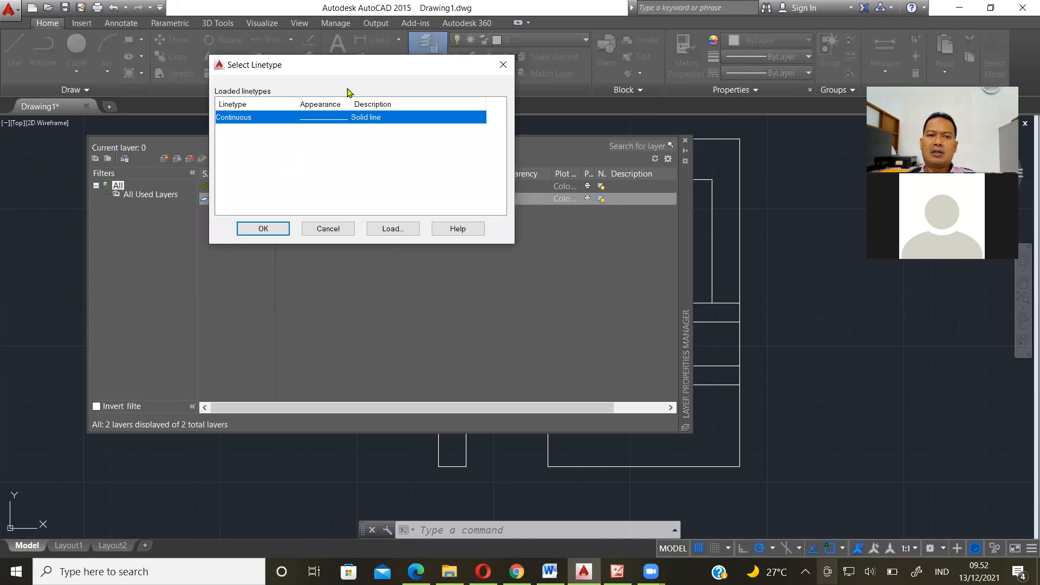
{"action": "left_click_drag", "start_coordinate": [390, 68], "coordinate": [433, 139]}
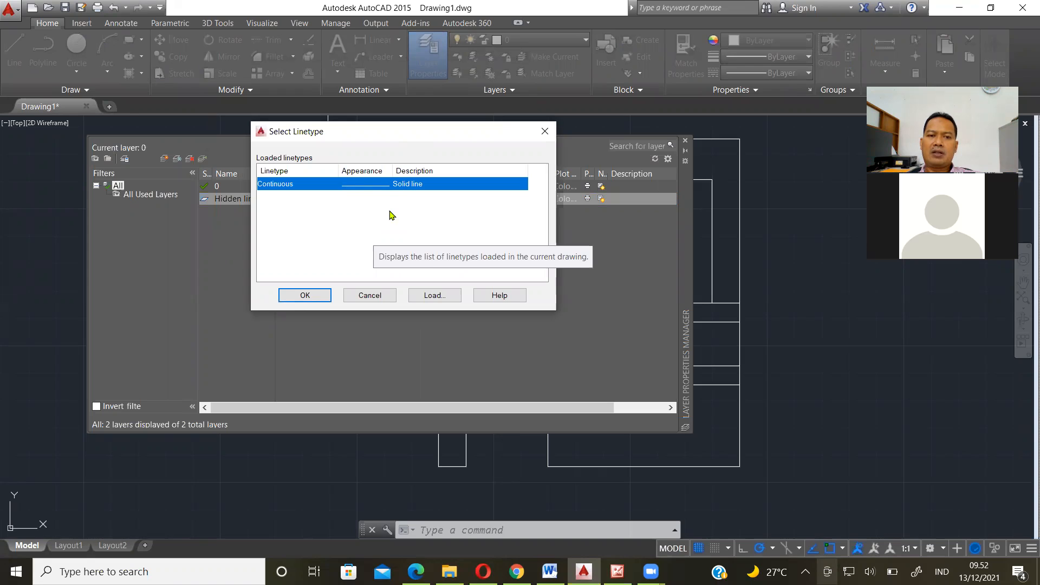
{"action": "left_click", "coordinate": [434, 297]}
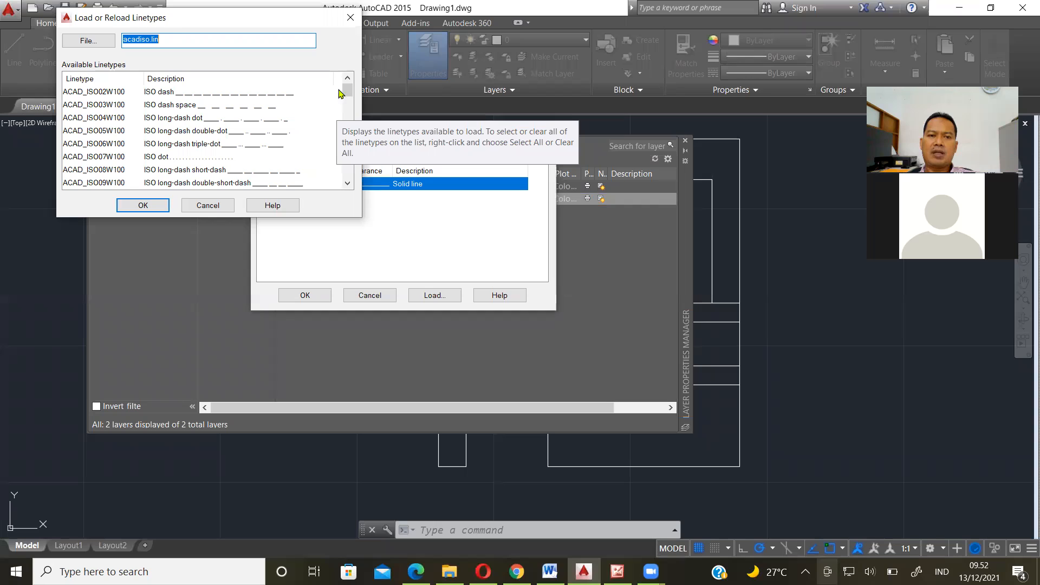
{"action": "left_click_drag", "start_coordinate": [344, 93], "coordinate": [349, 135]}
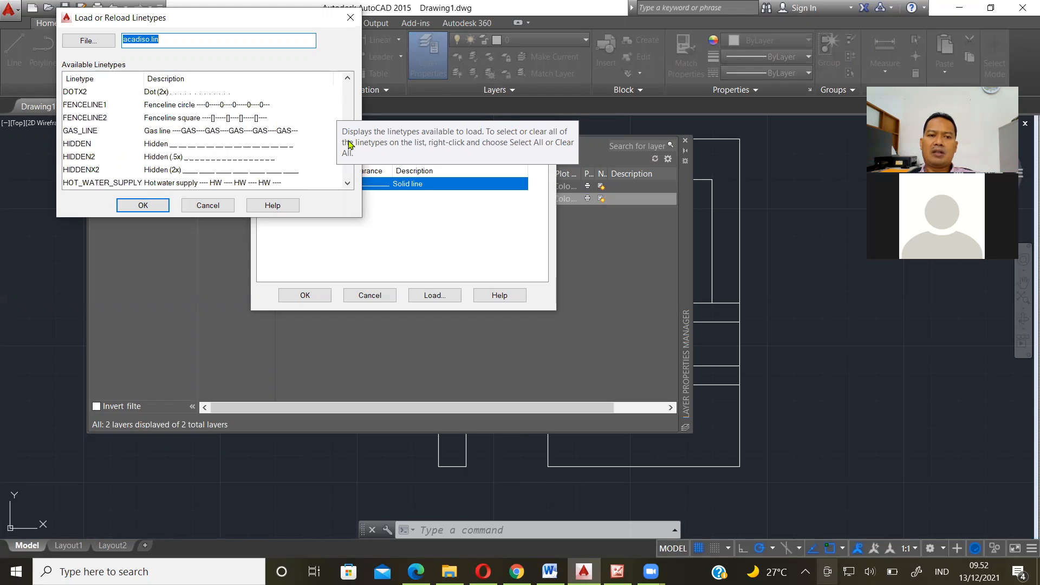
{"action": "scroll", "coordinate": [345, 184], "scroll_direction": "down", "scroll_amount": 10}
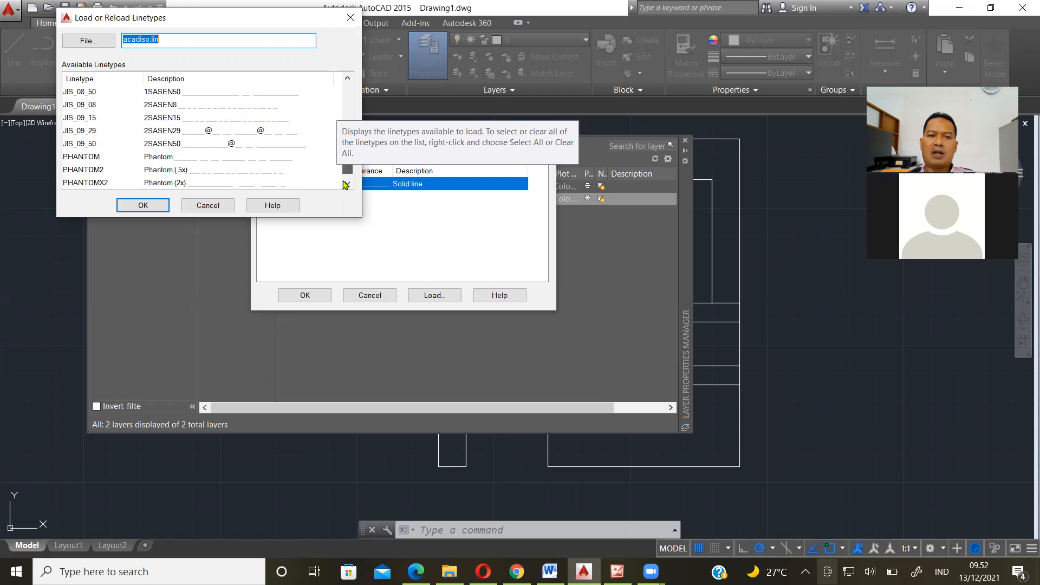
{"action": "scroll", "coordinate": [343, 111], "scroll_direction": "up", "scroll_amount": 15}
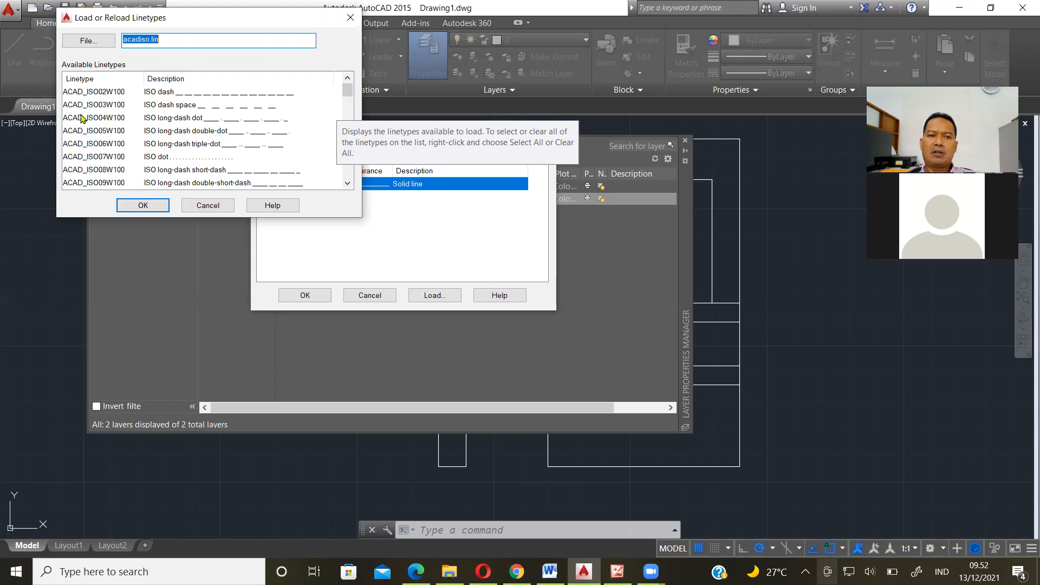
{"action": "left_click", "coordinate": [184, 106]}
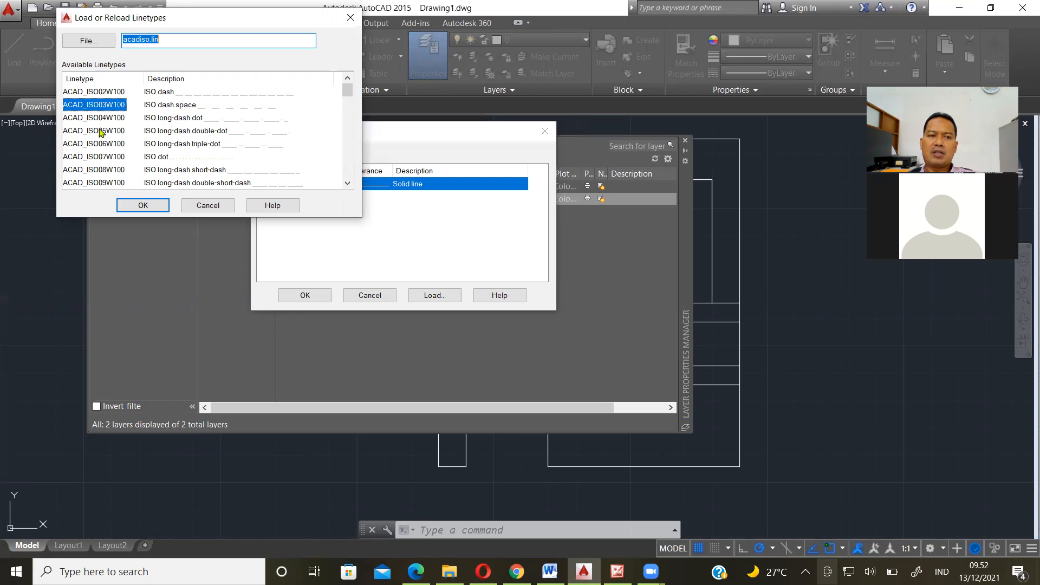
{"action": "left_click", "coordinate": [136, 209]}
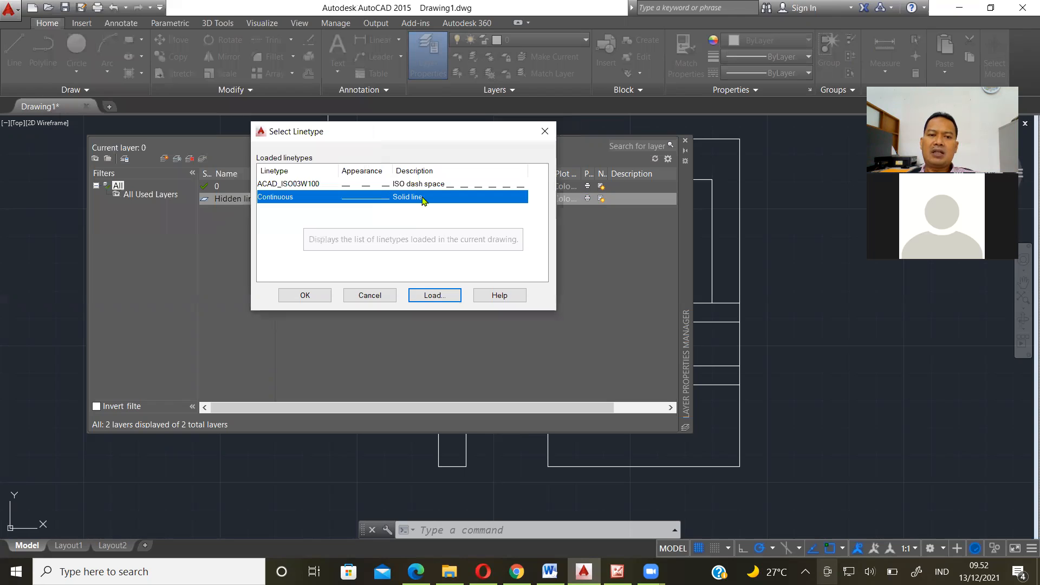
Assign the ACAD_ISO03W100 linetype to the Hidden line layer and close the layer manager.
{"action": "key", "text": "Up"}
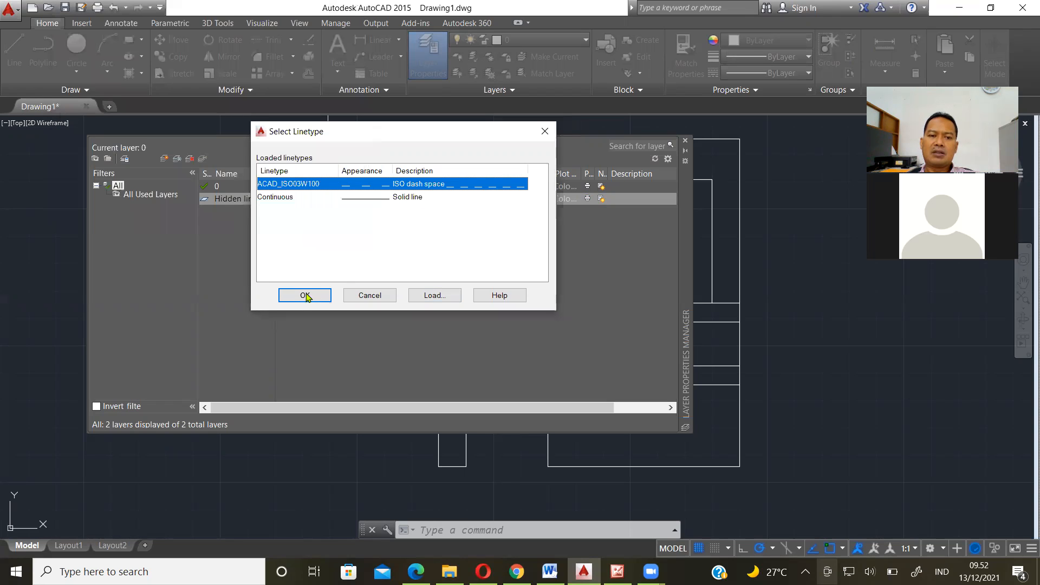
{"action": "left_click", "coordinate": [303, 295]}
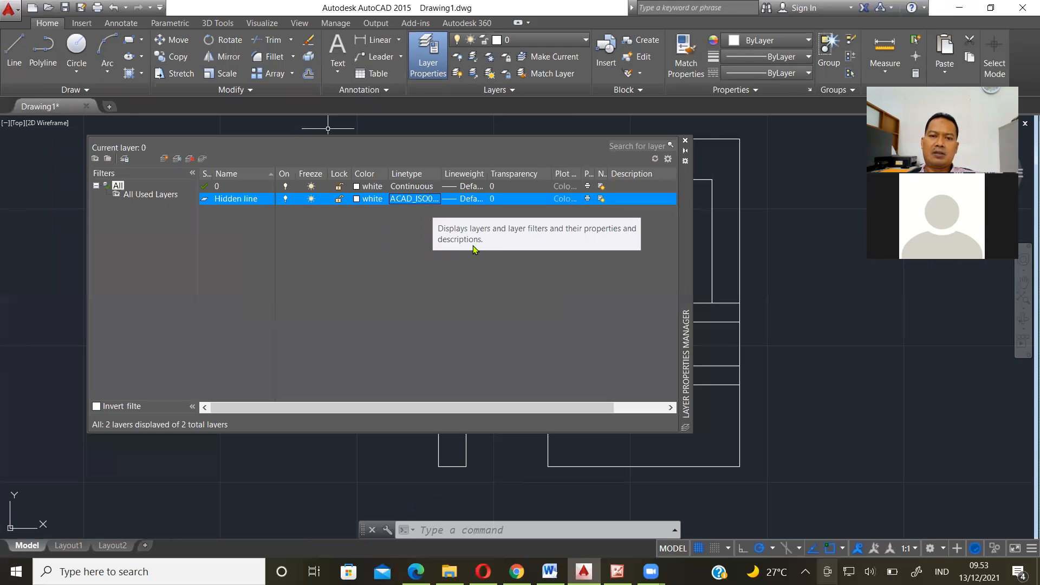
{"action": "left_click", "coordinate": [685, 141]}
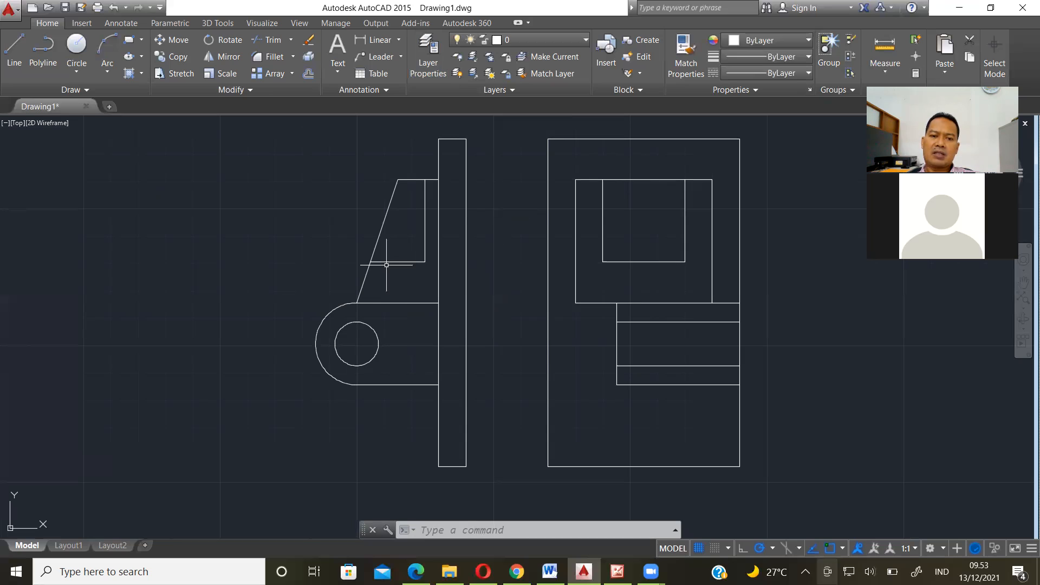
Move the two inner recess lines in the side view and the two horizontal hole lines in the front view to the Hidden line layer.
{"action": "left_click", "coordinate": [394, 262]}
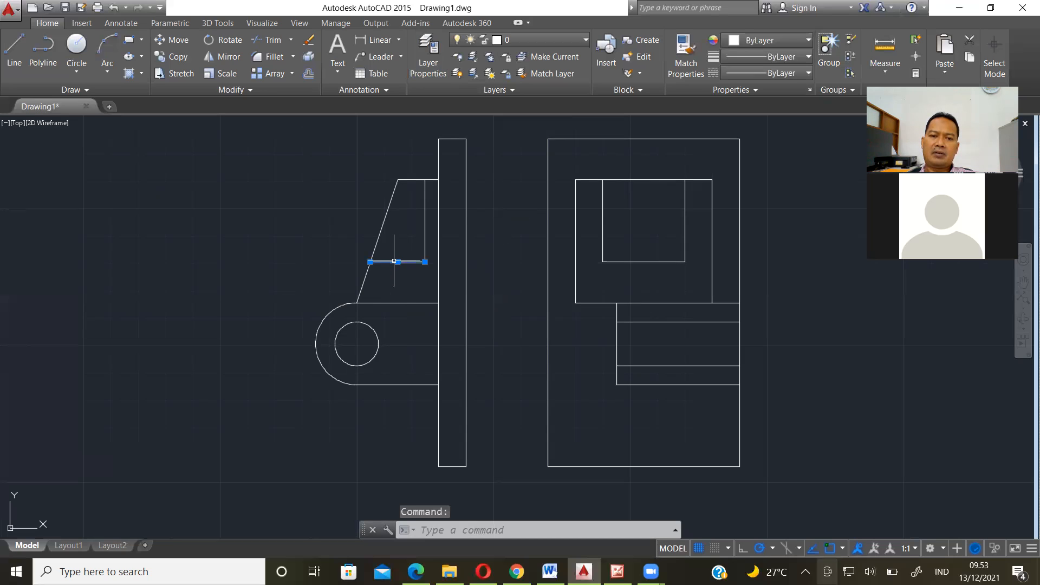
{"action": "left_click", "coordinate": [425, 214]}
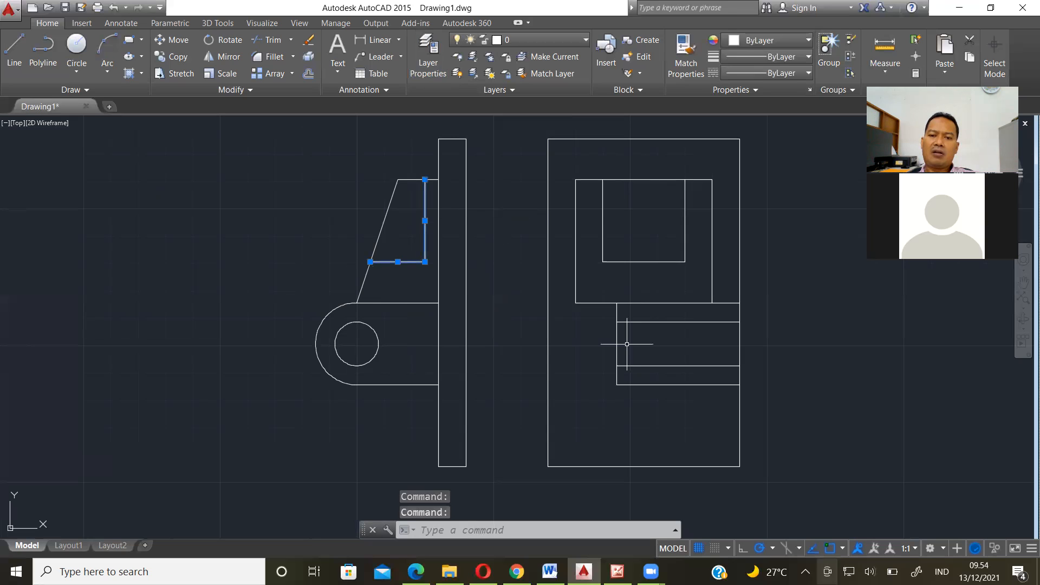
{"action": "left_click", "coordinate": [687, 323]}
{"action": "left_click", "coordinate": [662, 365]}
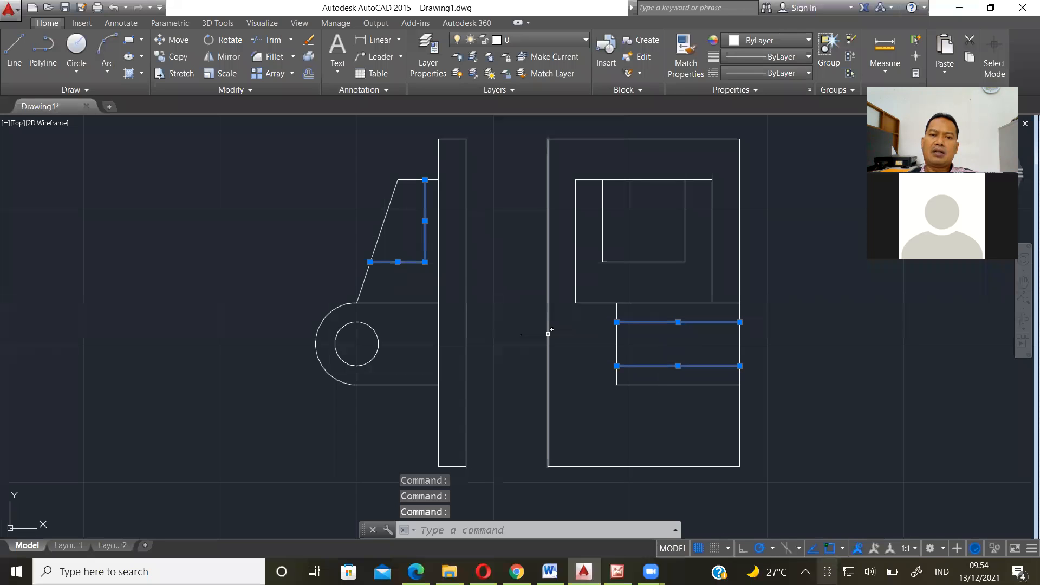
{"action": "right_click", "coordinate": [425, 263]}
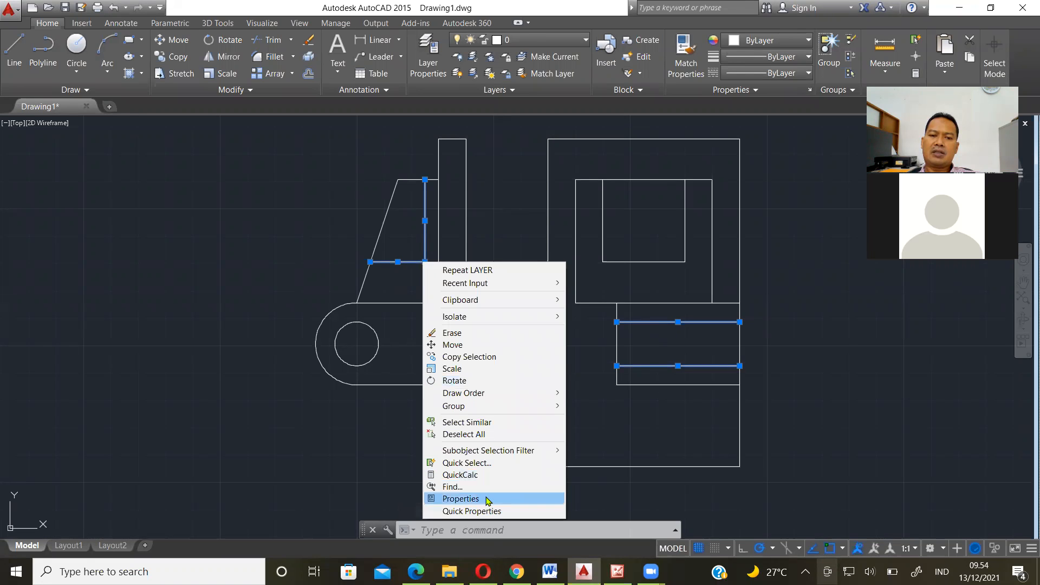
{"action": "left_click", "coordinate": [460, 498]}
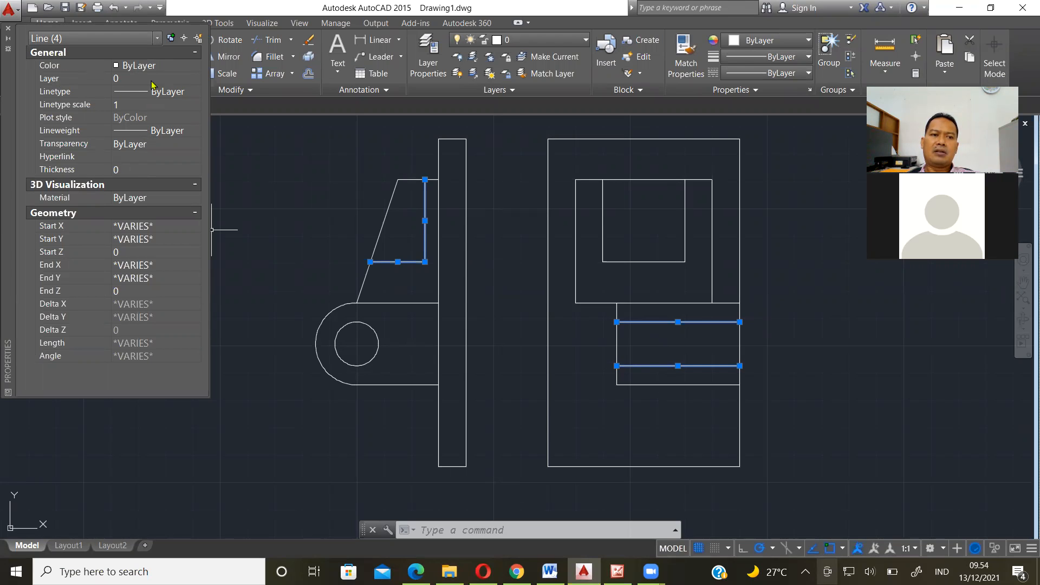
{"action": "left_click", "coordinate": [123, 81]}
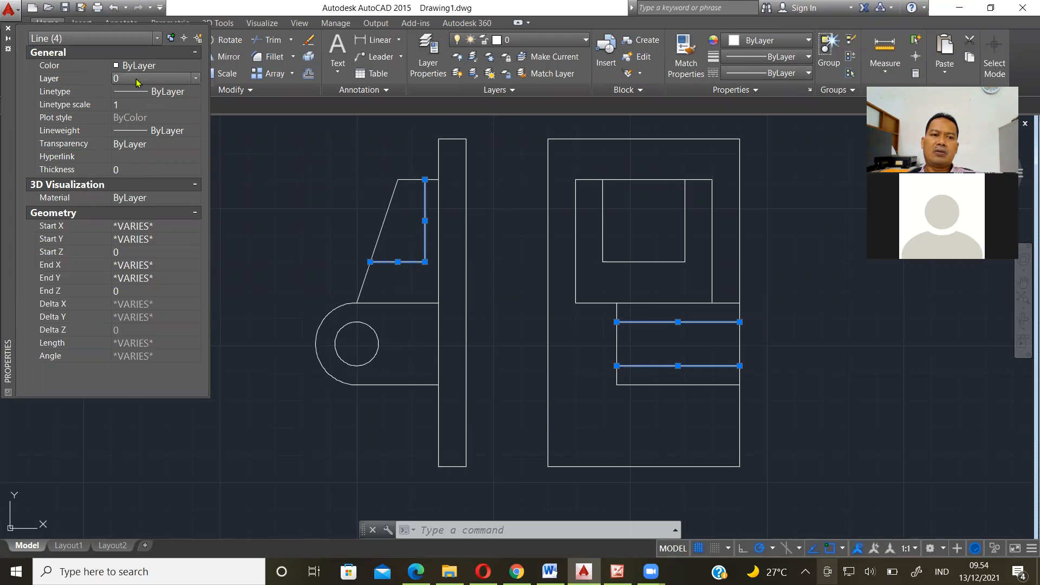
{"action": "left_click", "coordinate": [196, 80]}
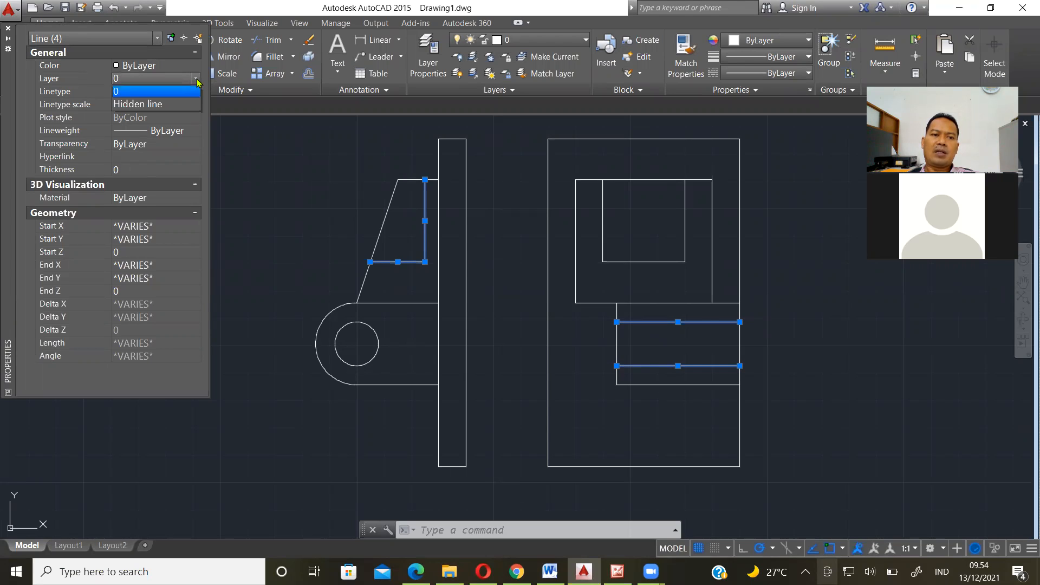
{"action": "left_click", "coordinate": [161, 104]}
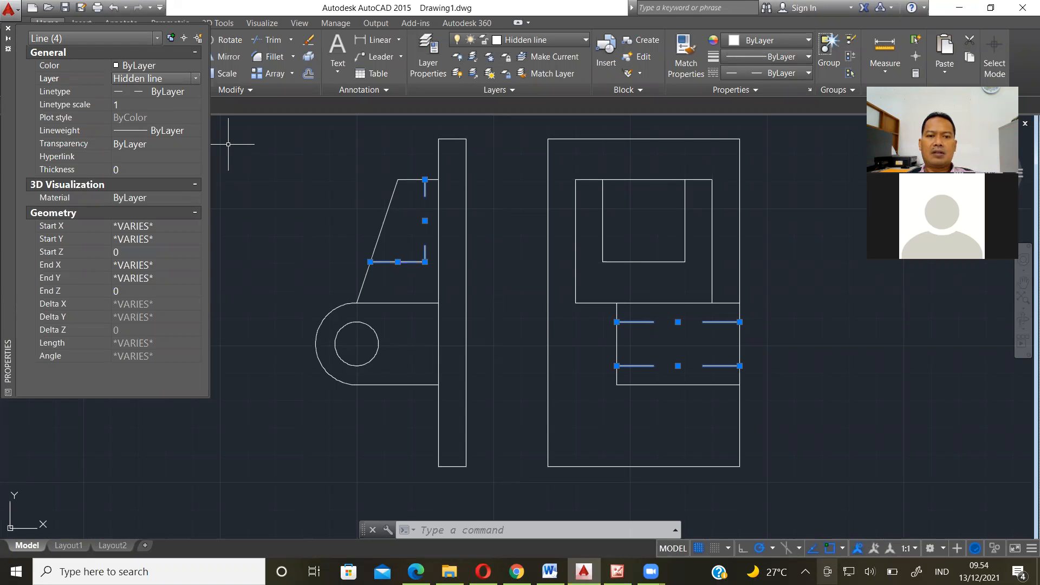
{"action": "left_click", "coordinate": [8, 28]}
{"action": "key", "text": "Escape"}
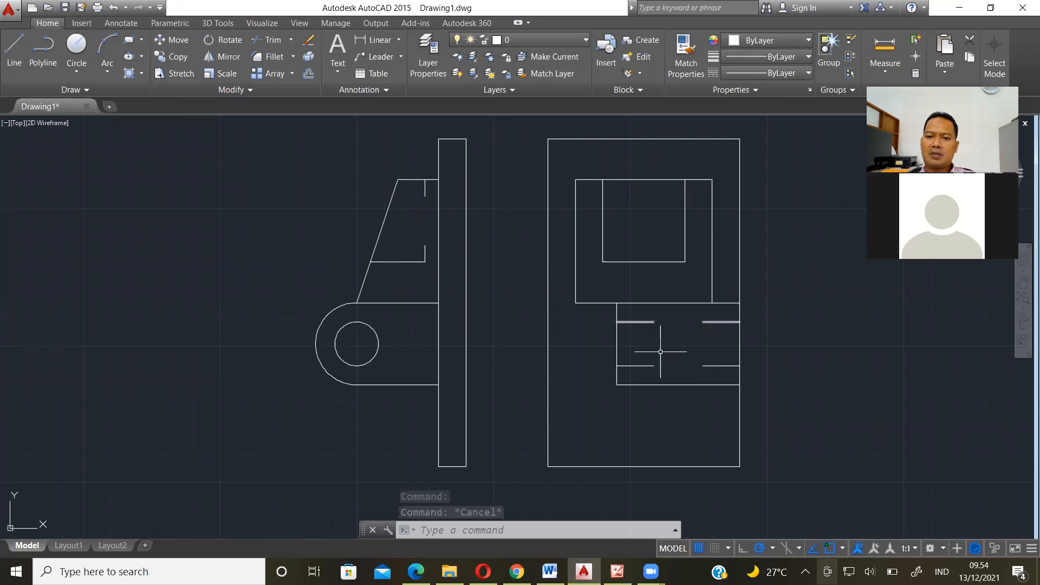
Load the ACAD_ISO02W100 (ISO dash) linetype from acadiso.lin for the Hidden line layer.
{"action": "mouse_move", "coordinate": [653, 322]}
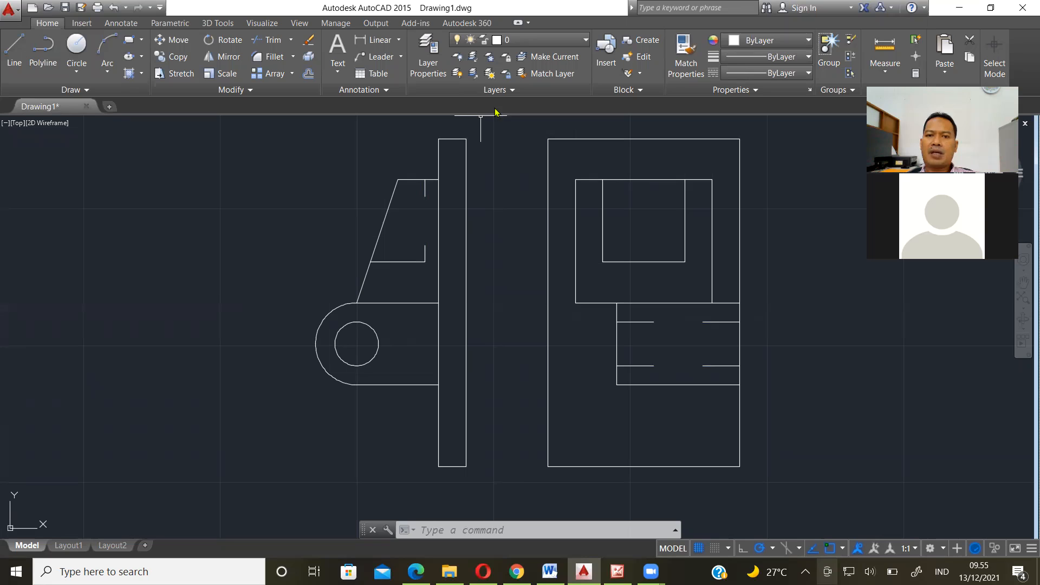
{"action": "left_click", "coordinate": [429, 67]}
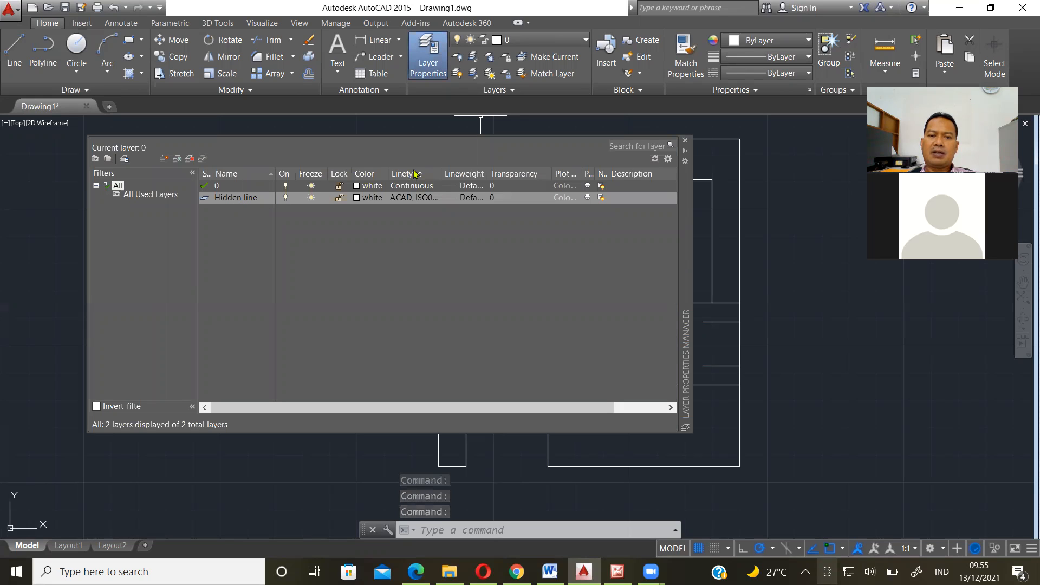
{"action": "left_click", "coordinate": [419, 201]}
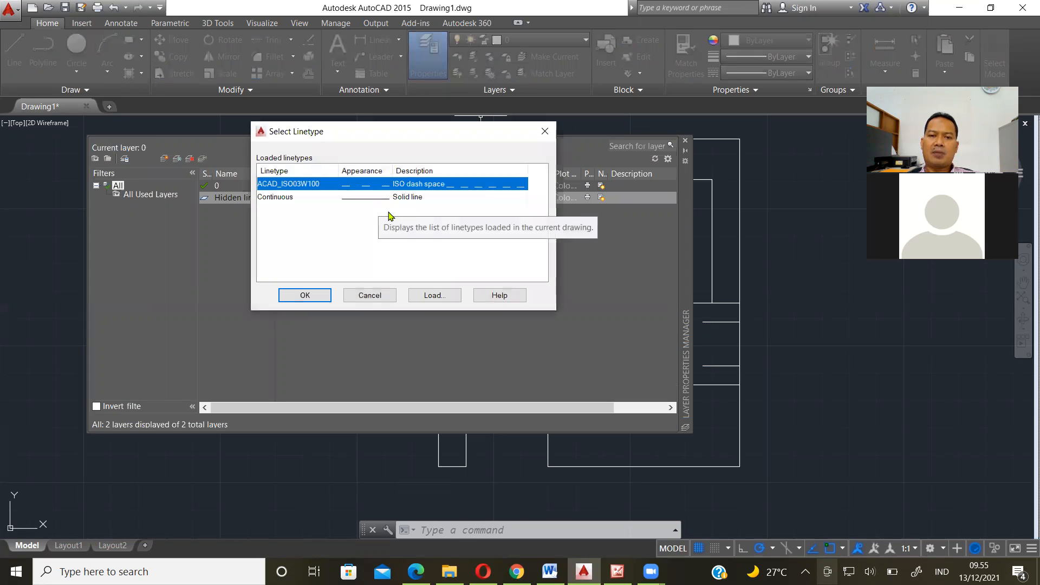
{"action": "left_click", "coordinate": [343, 256]}
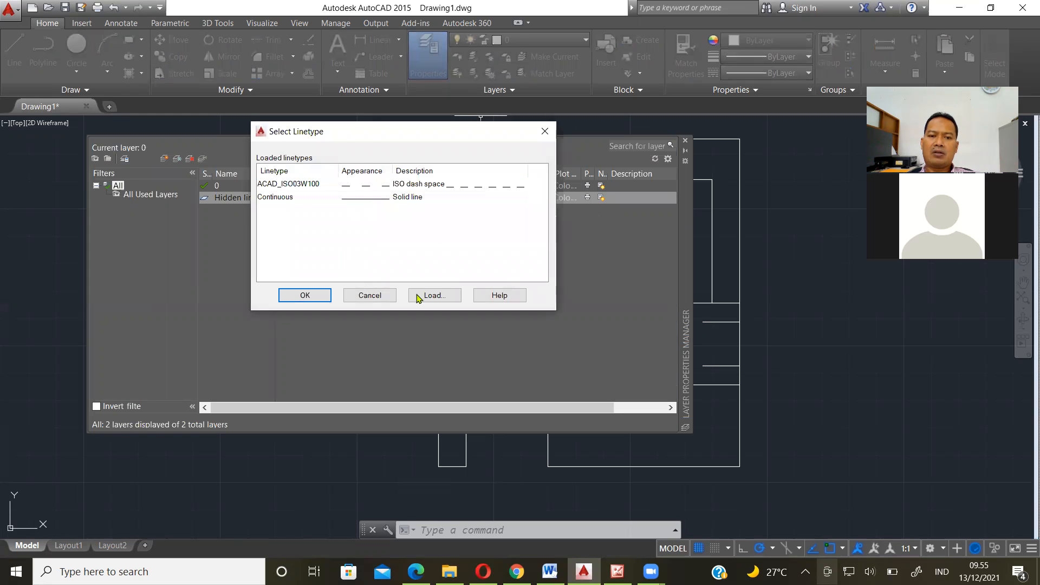
{"action": "left_click", "coordinate": [434, 295]}
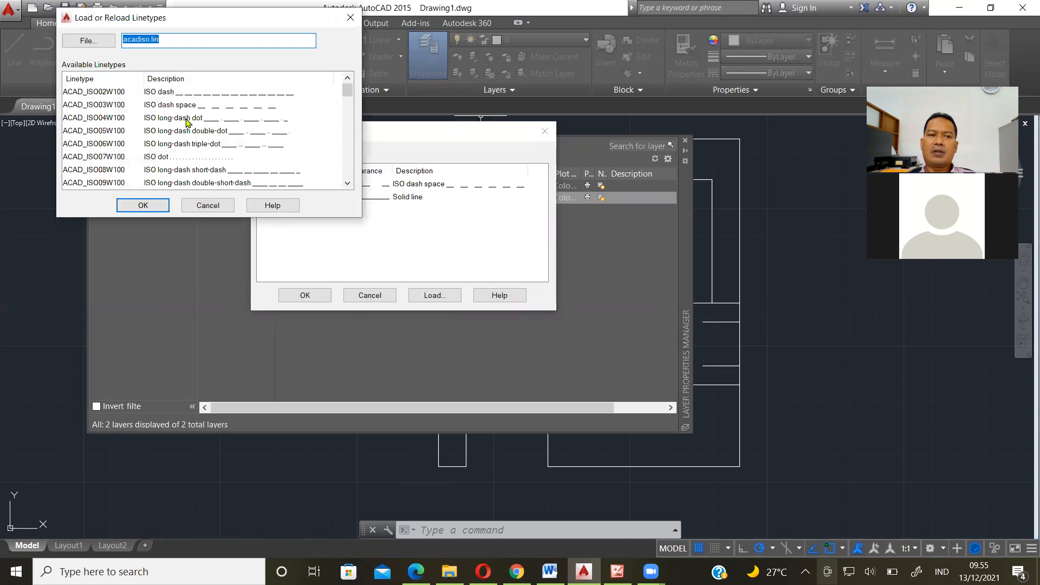
{"action": "left_click", "coordinate": [107, 93]}
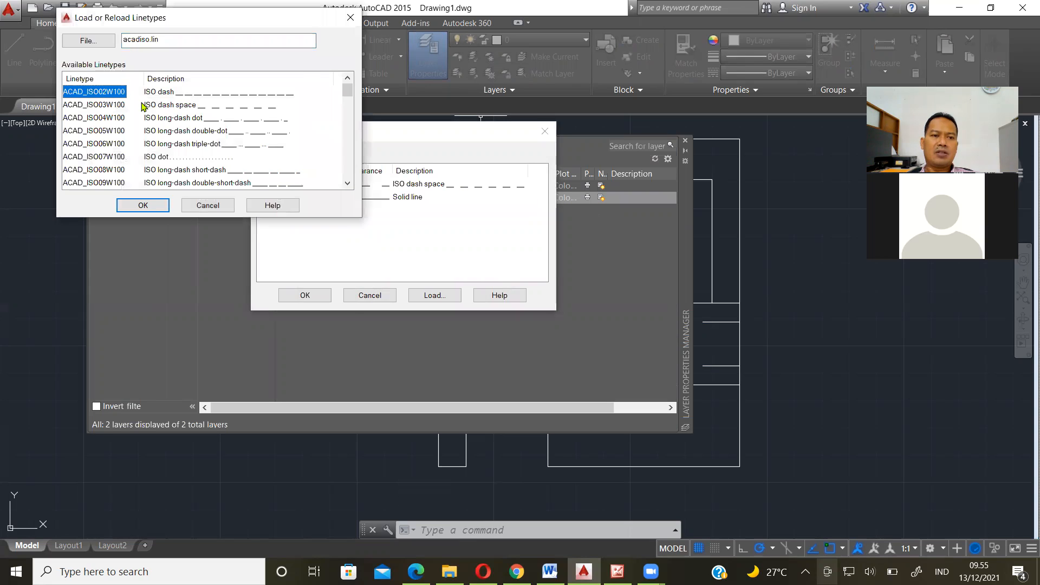
{"action": "left_click", "coordinate": [143, 205]}
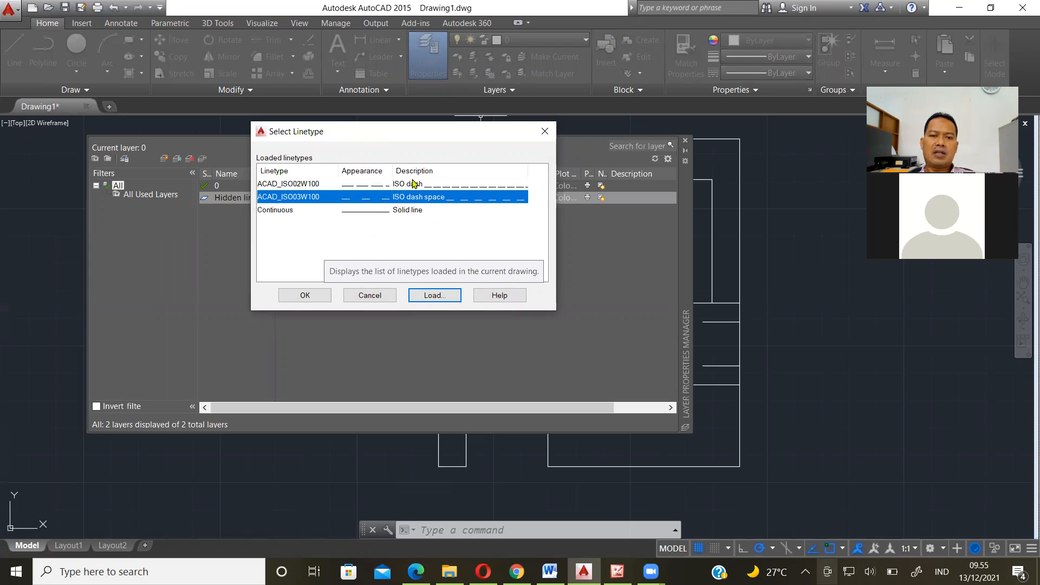
Assign the ACAD_ISO02W100 linetype to the Hidden line layer and close the layer manager.
{"action": "left_click", "coordinate": [411, 185]}
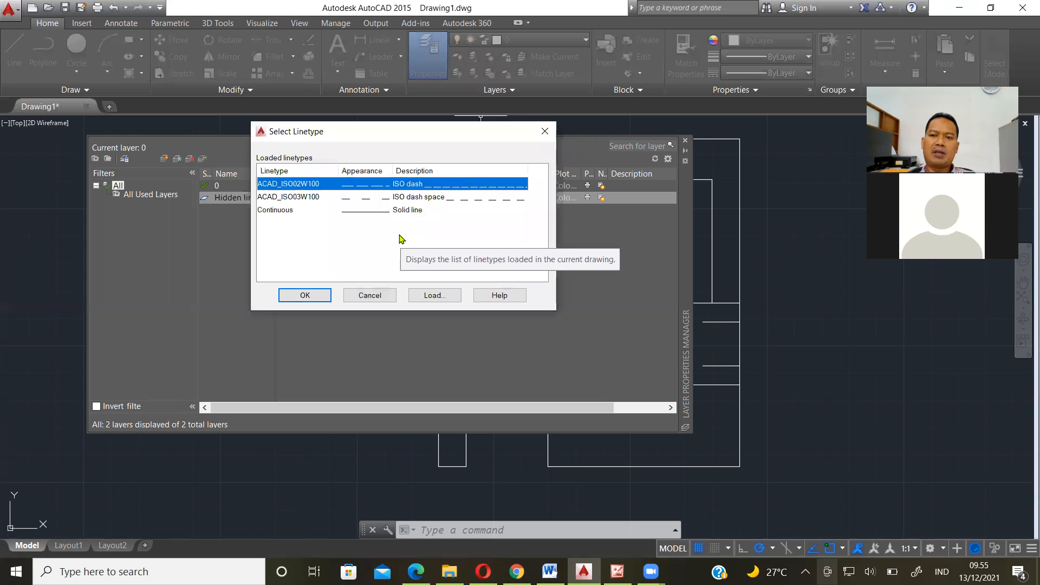
{"action": "left_click", "coordinate": [299, 296]}
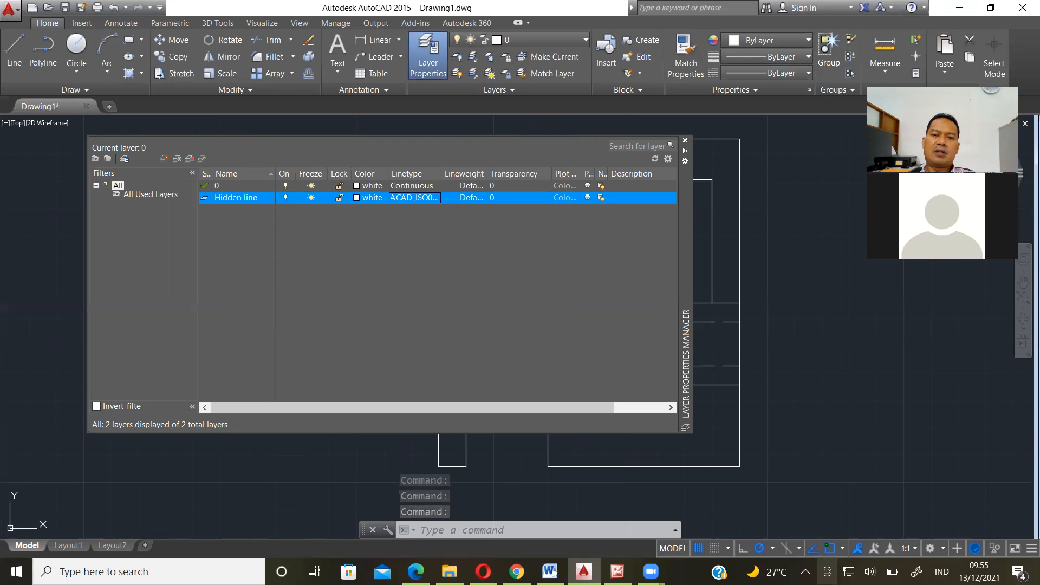
{"action": "left_click", "coordinate": [686, 141]}
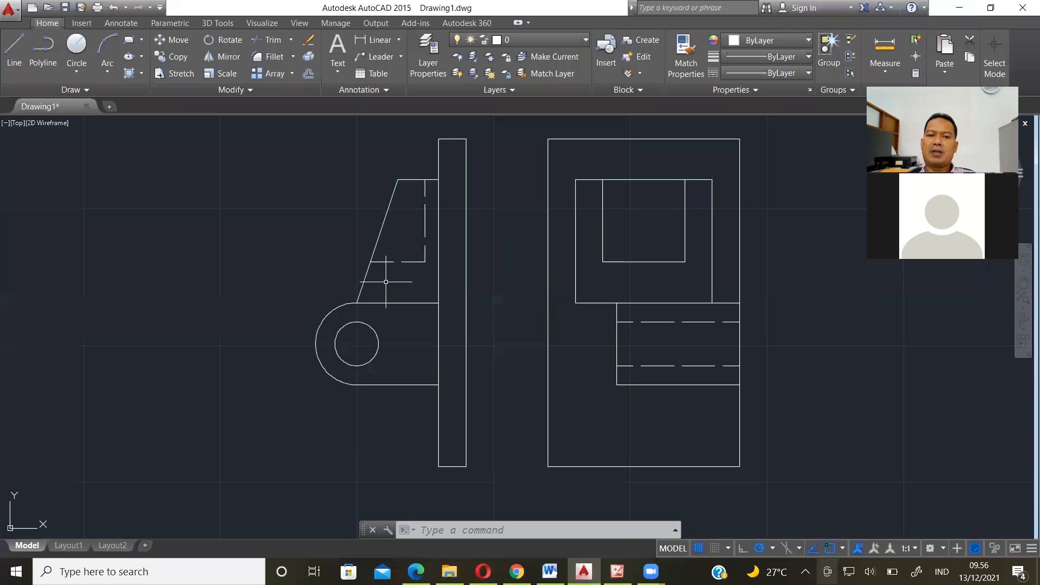
Set the linetype scale of the four dashed hidden lines in both views to 0.5, and clear the selection.
{"action": "left_click", "coordinate": [409, 262]}
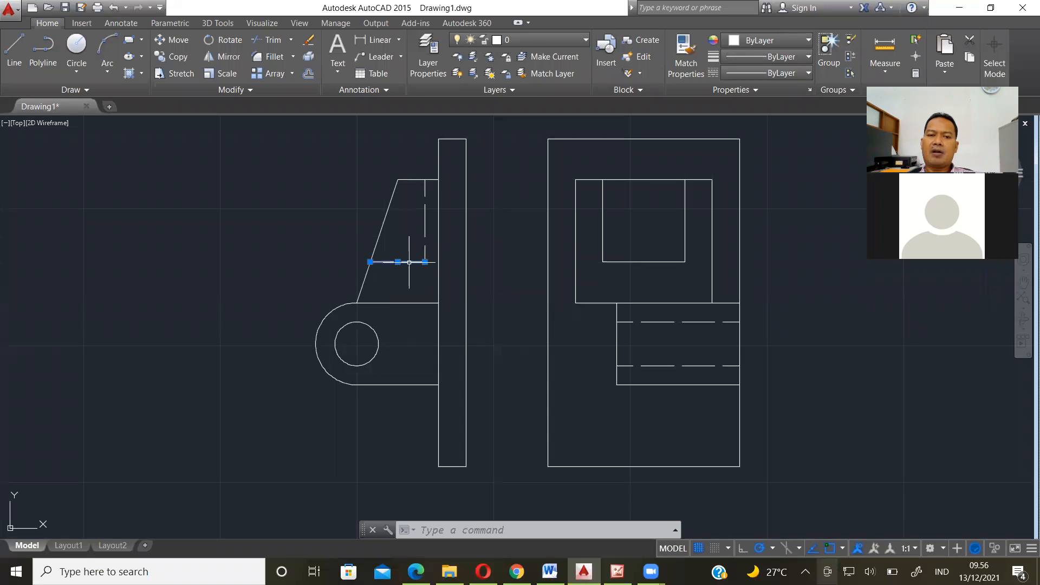
{"action": "left_click", "coordinate": [426, 227]}
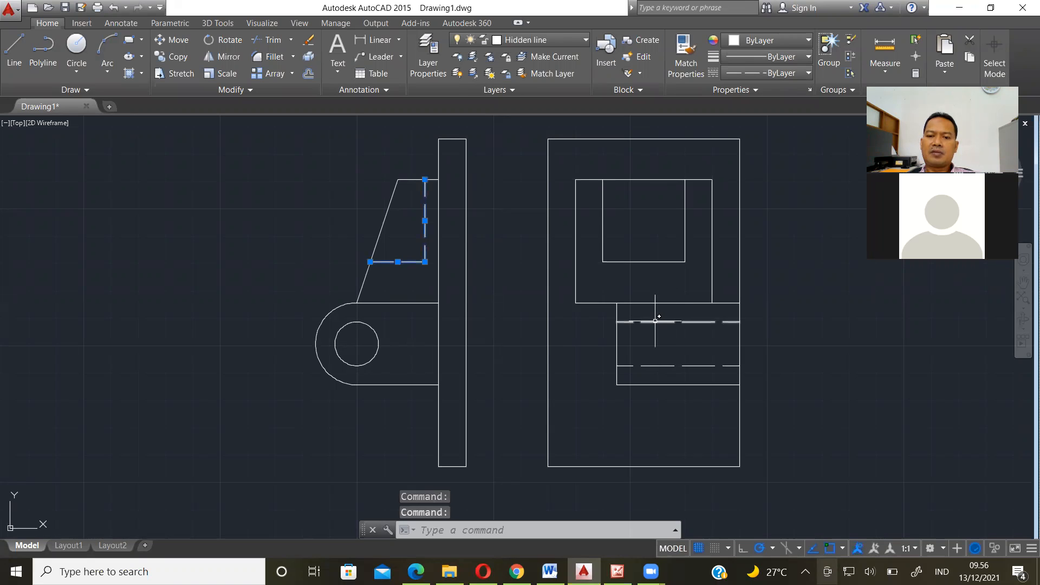
{"action": "left_click", "coordinate": [655, 321]}
{"action": "left_click", "coordinate": [663, 366]}
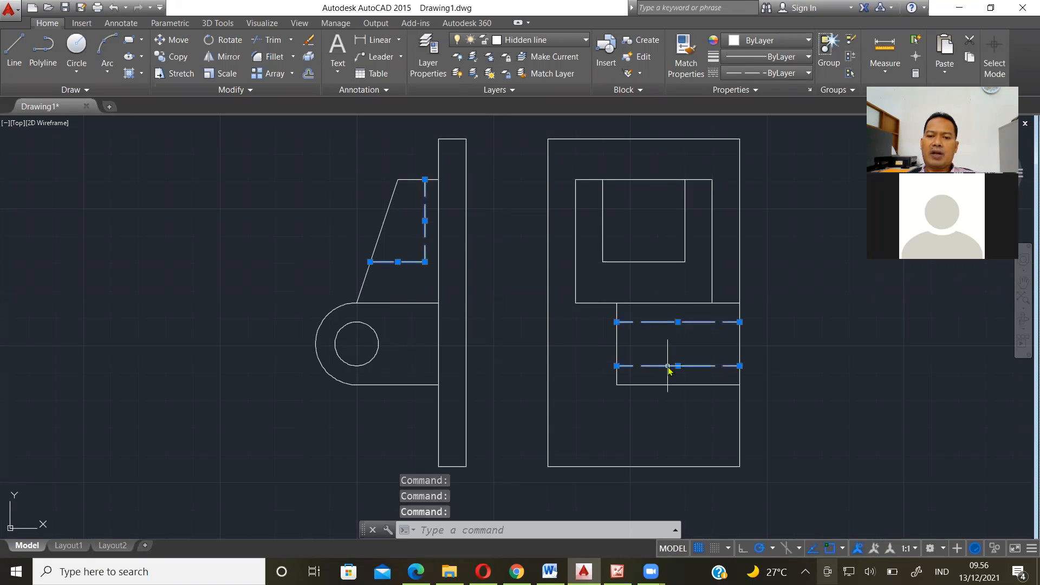
{"action": "right_click", "coordinate": [674, 365]}
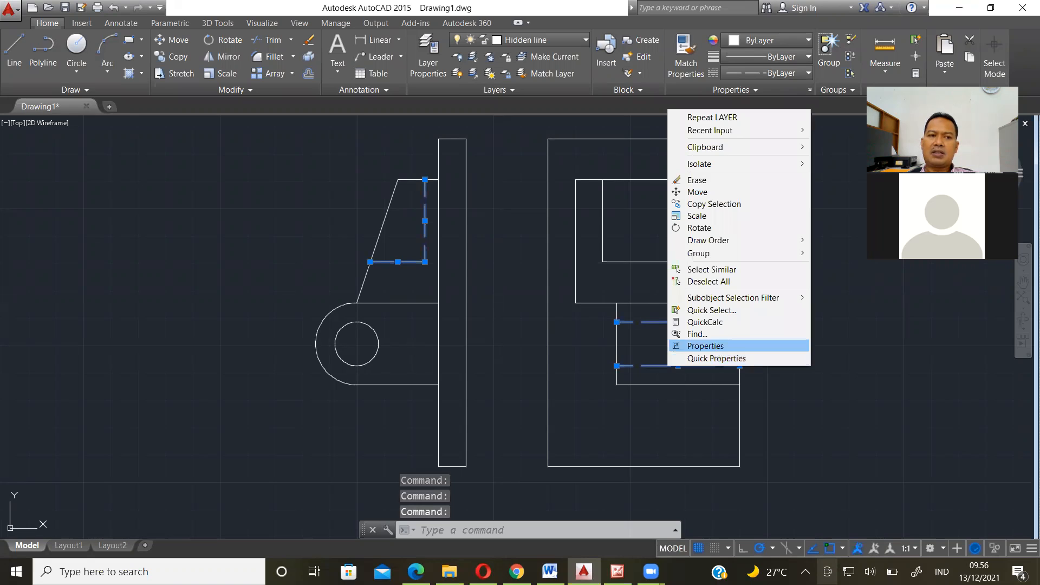
{"action": "left_click", "coordinate": [705, 345]}
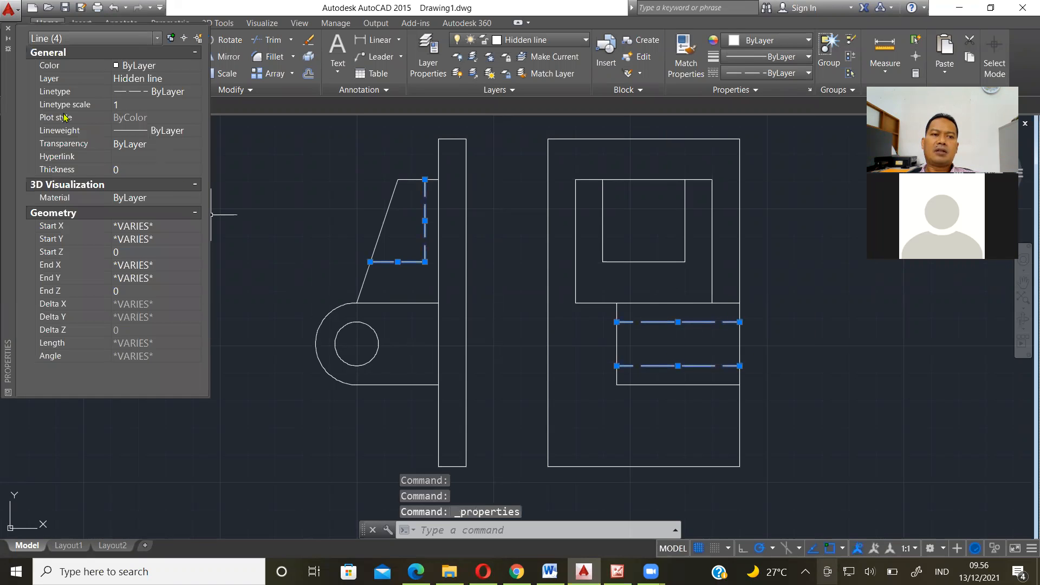
{"action": "left_click", "coordinate": [127, 104]}
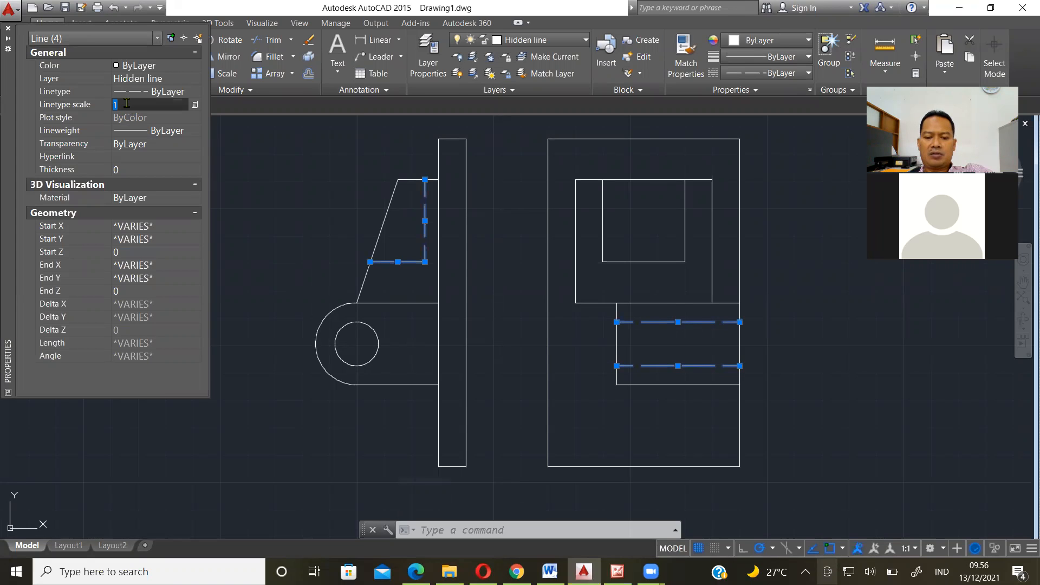
{"action": "type", "text": "0"}
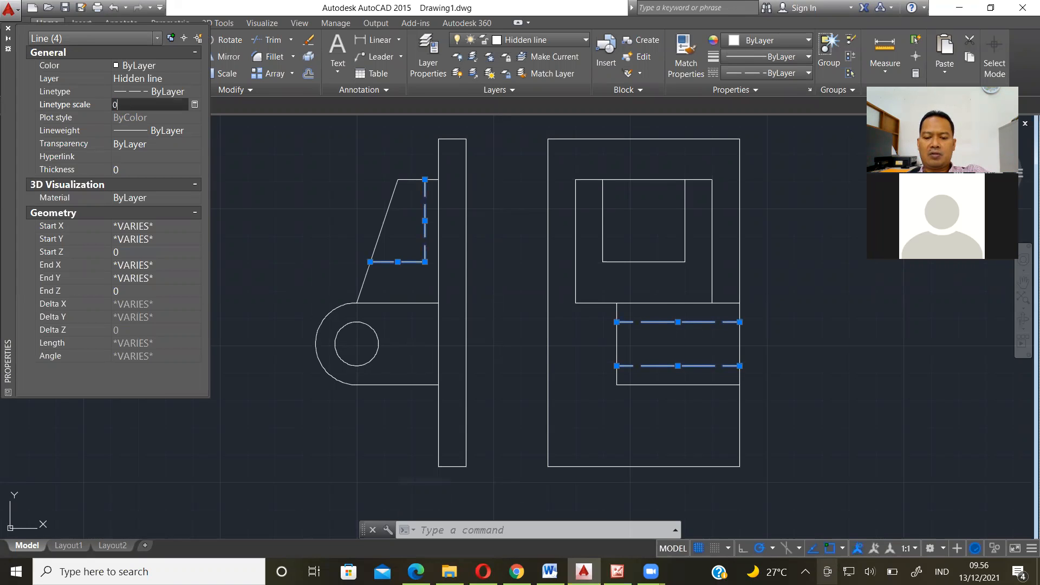
{"action": "type", "text": ".5"}
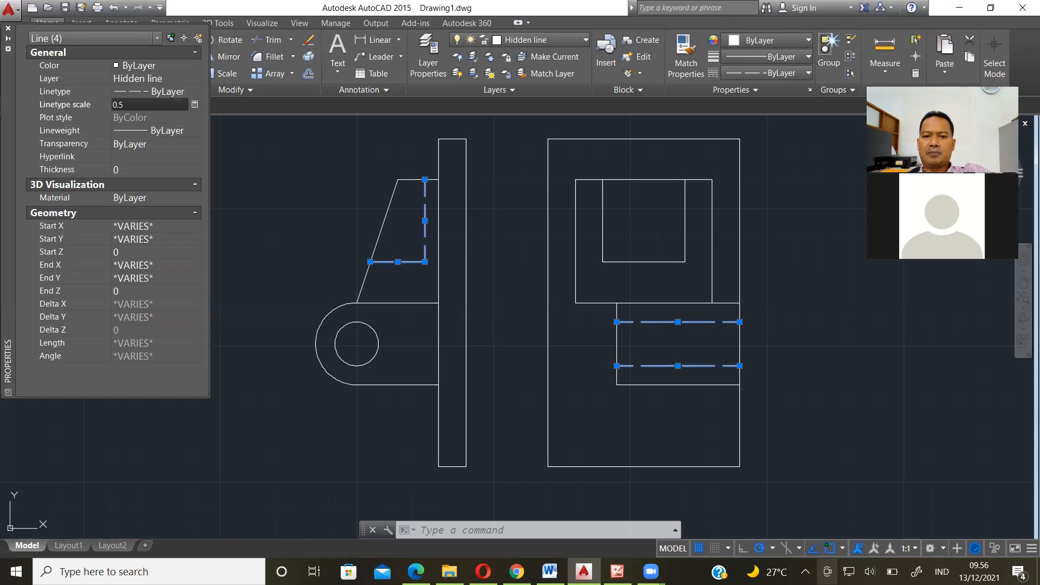
{"action": "key", "text": "Return"}
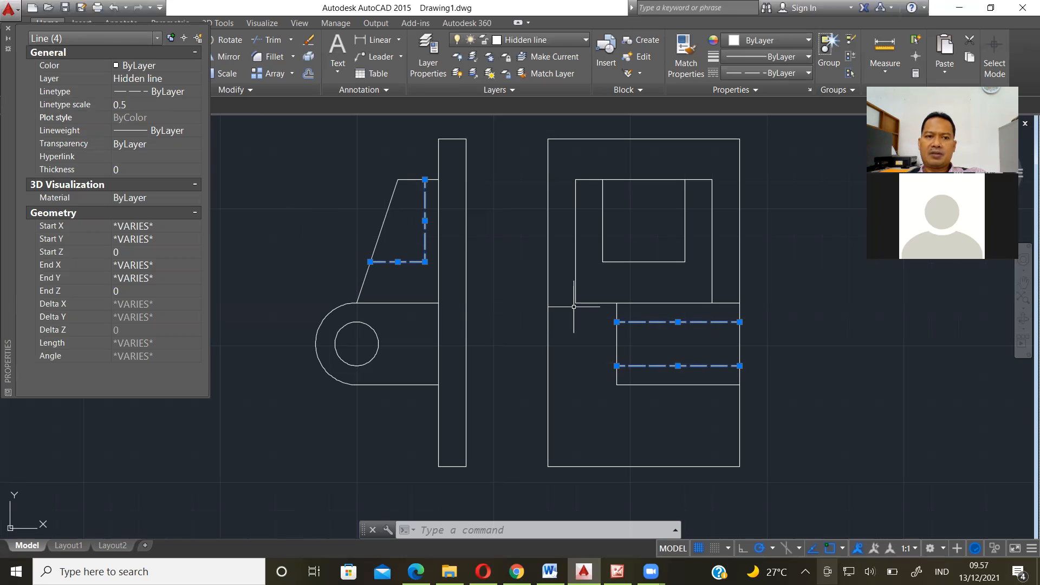
{"action": "left_click", "coordinate": [8, 31]}
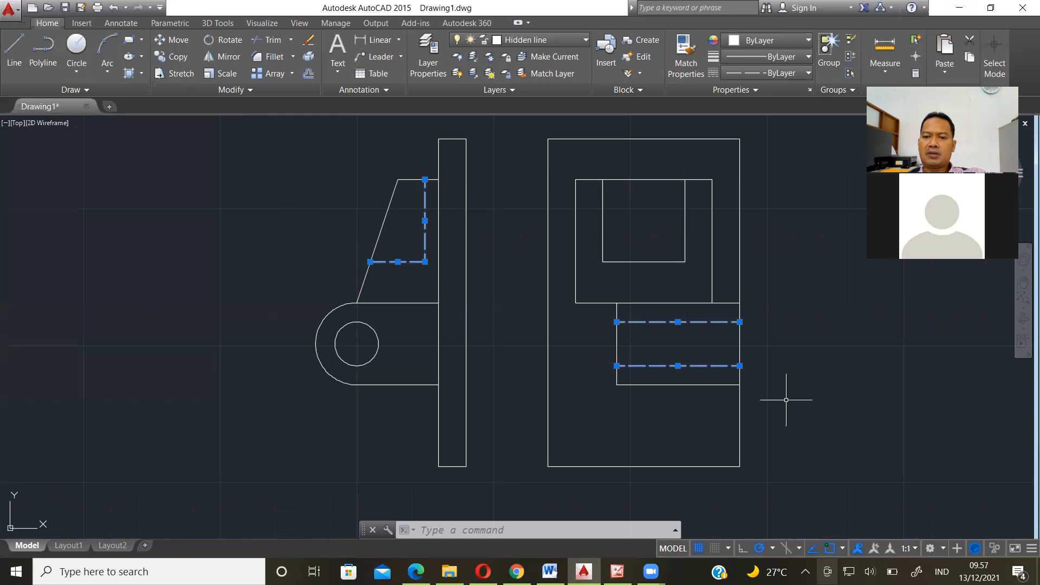
{"action": "key", "text": "Escape"}
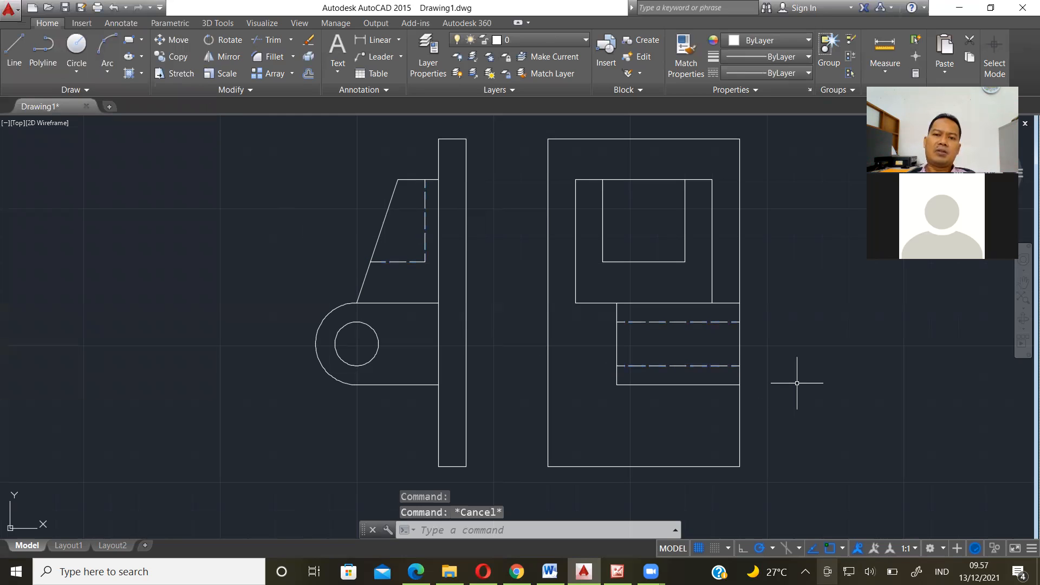